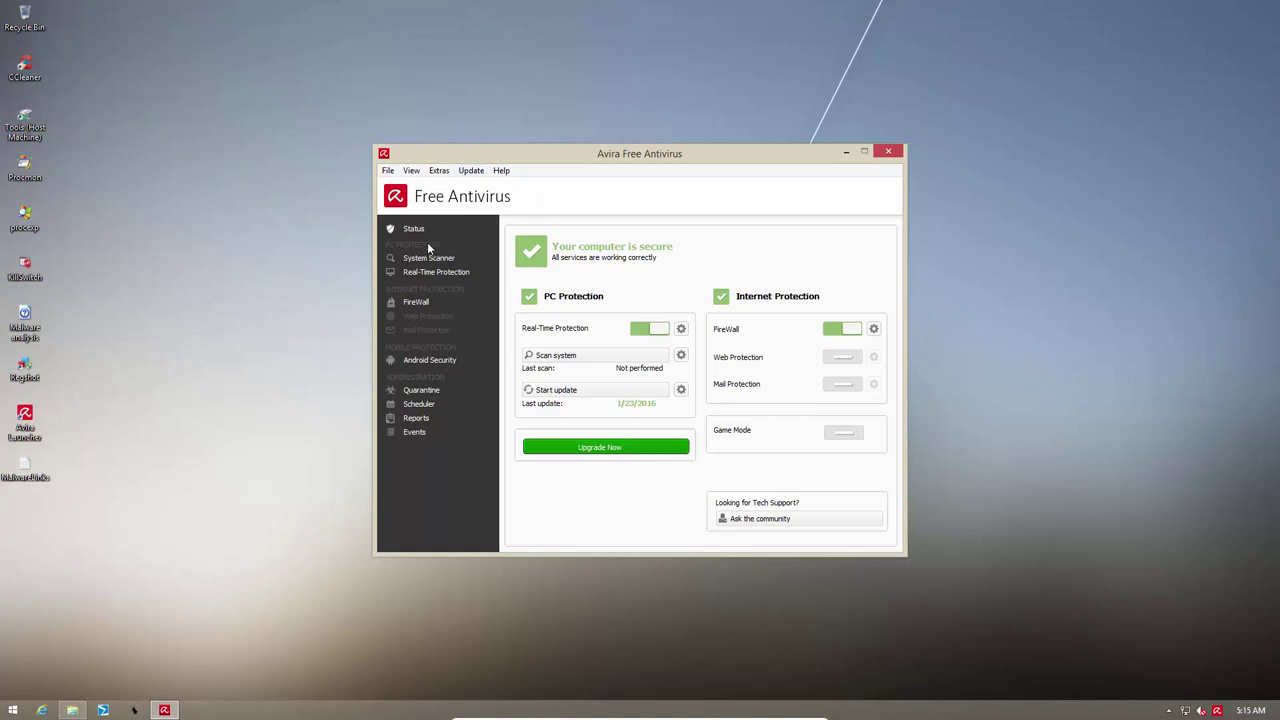
Open the Configuration settings and expand the System Scanner Scan subcategories.
left_click(411, 171)
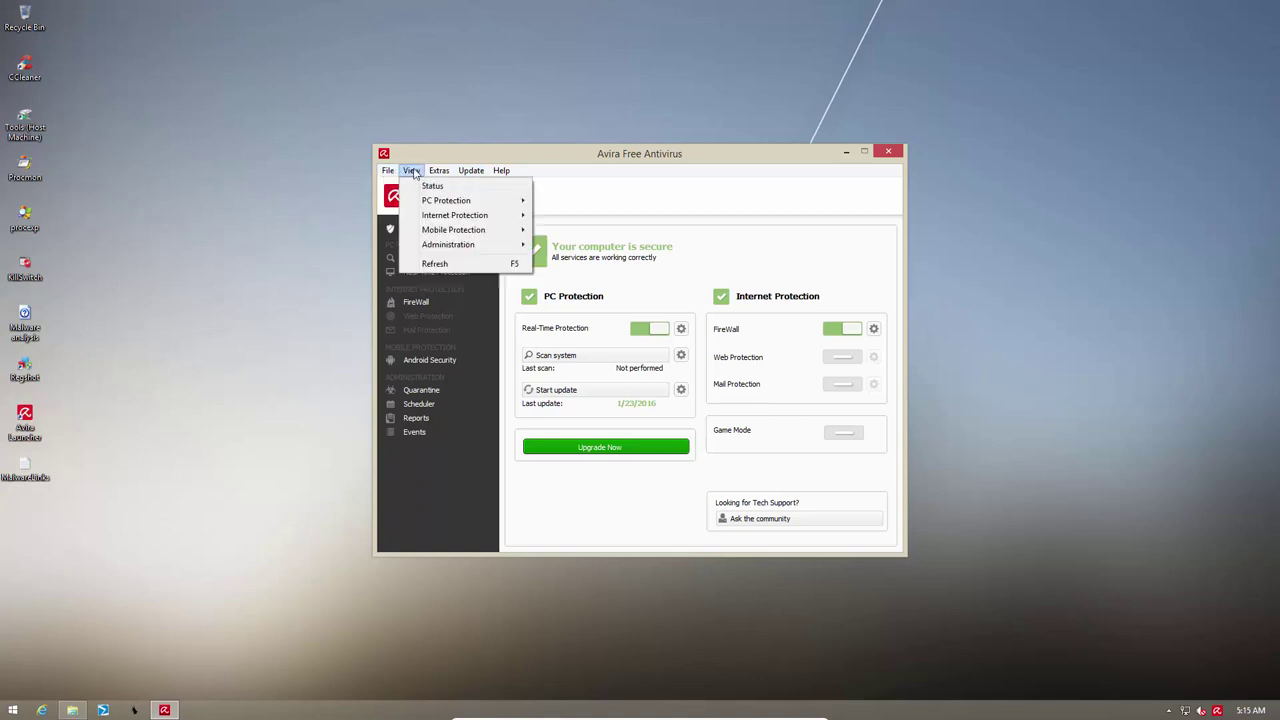
mouse_move(439, 171)
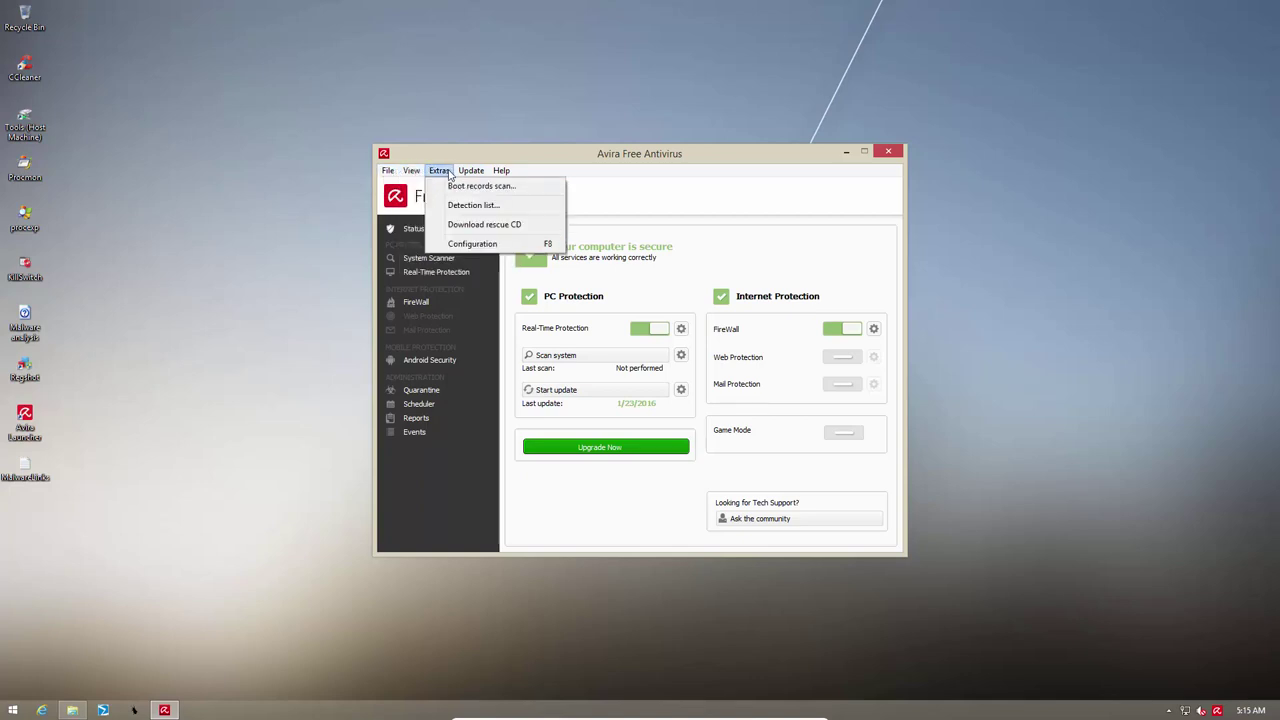
left_click(463, 243)
left_click(410, 298)
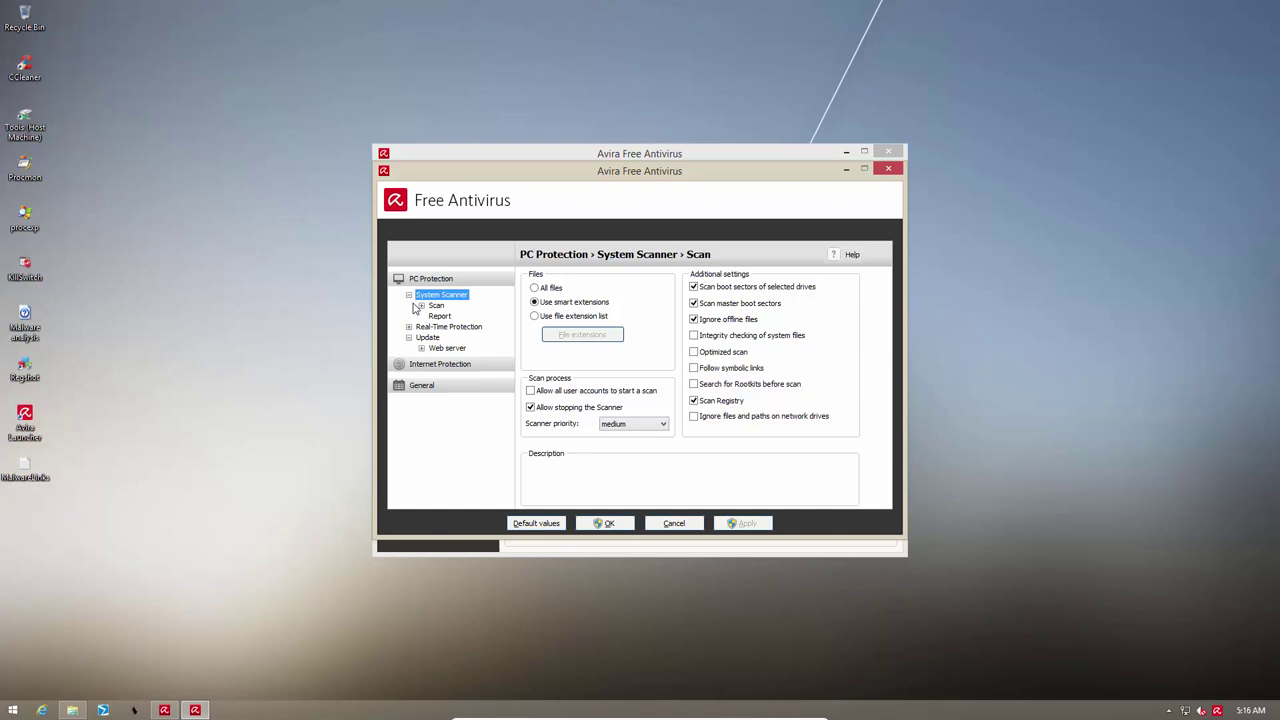
left_click(421, 306)
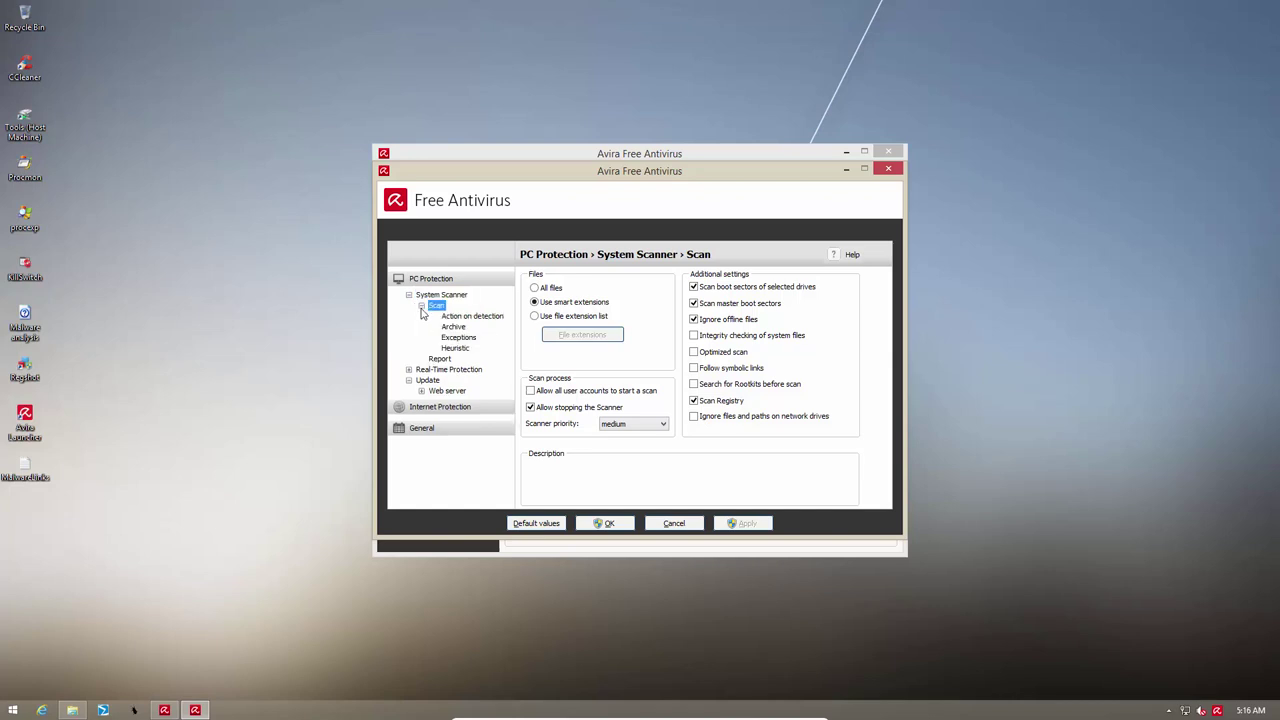
Review the Action on detection, Archives, Exceptions and Heuristic scan pages.
left_click(452, 316)
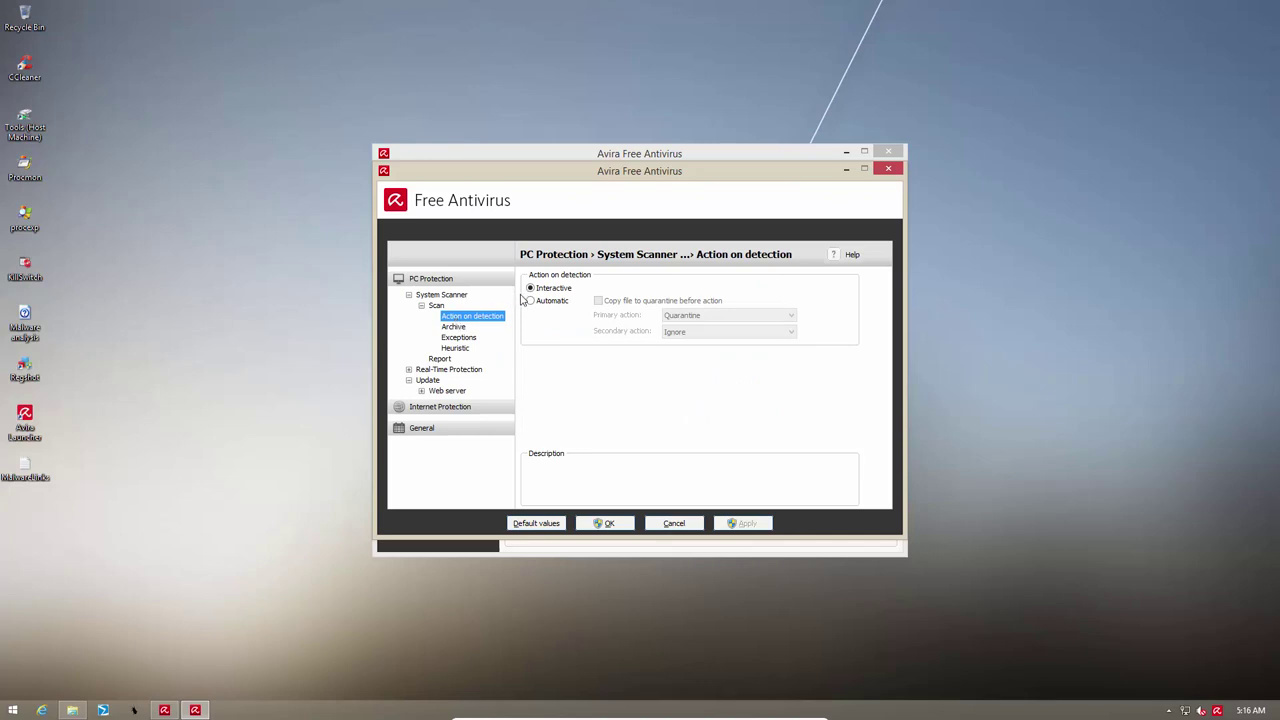
left_click(454, 328)
left_click(457, 318)
left_click(459, 338)
left_click(459, 348)
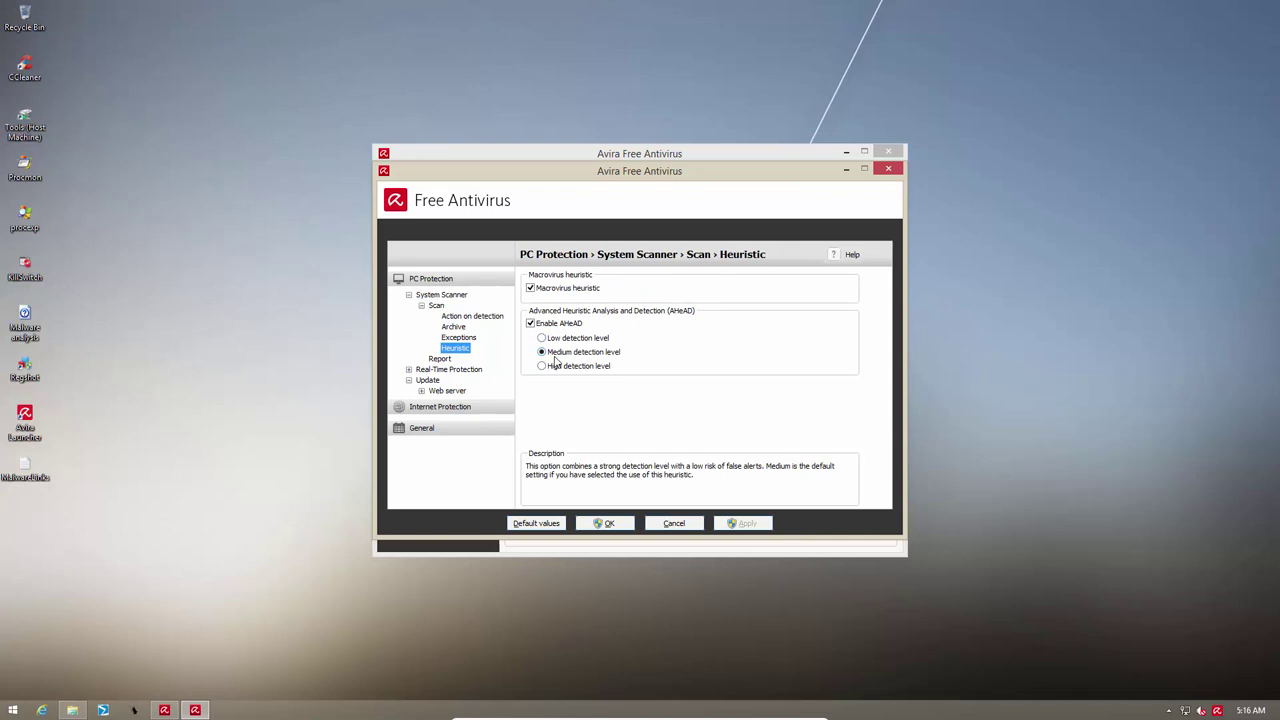
View the Real-Time Protection Scan settings, expanding then collapsing its subcategories.
left_click(437, 369)
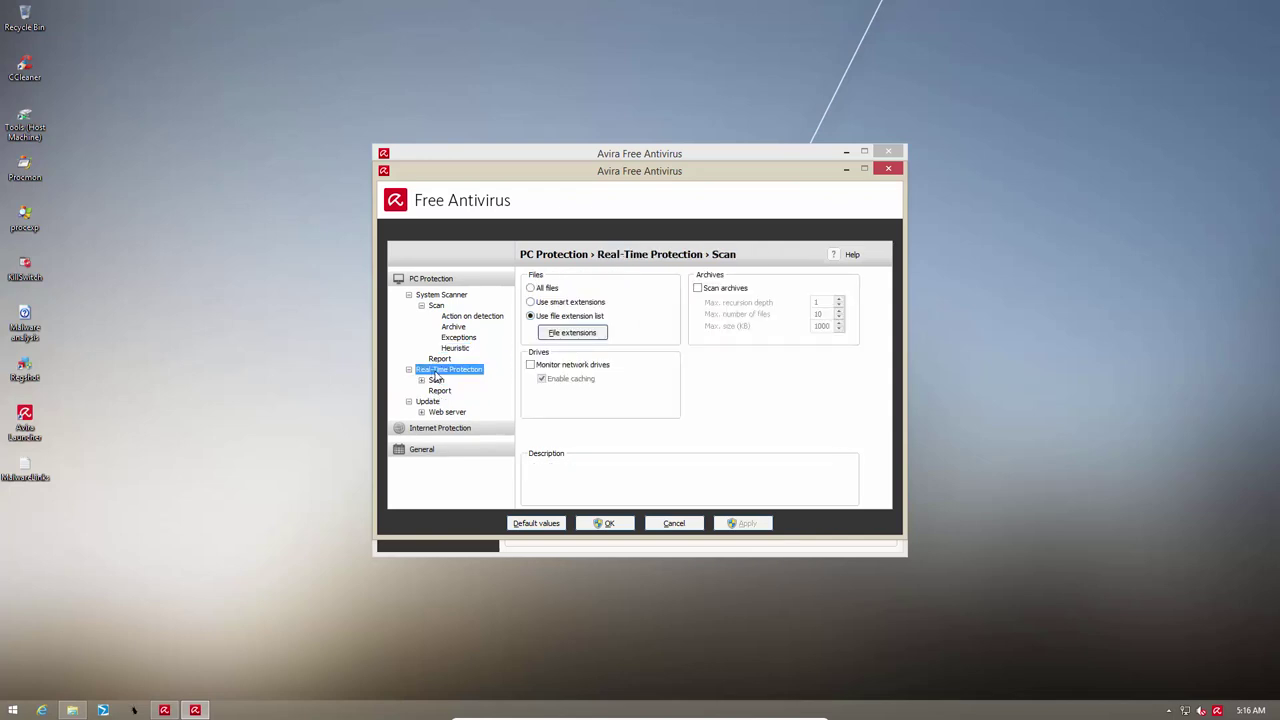
left_click(435, 381)
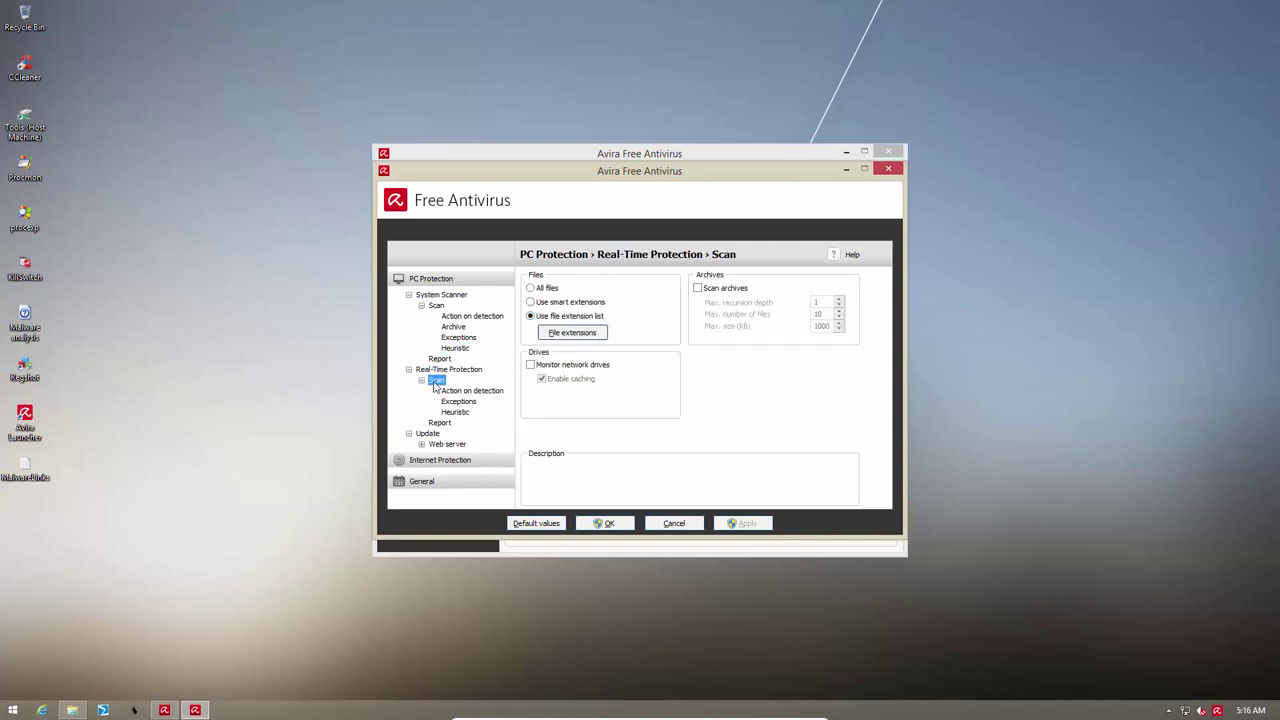
double_click(436, 384)
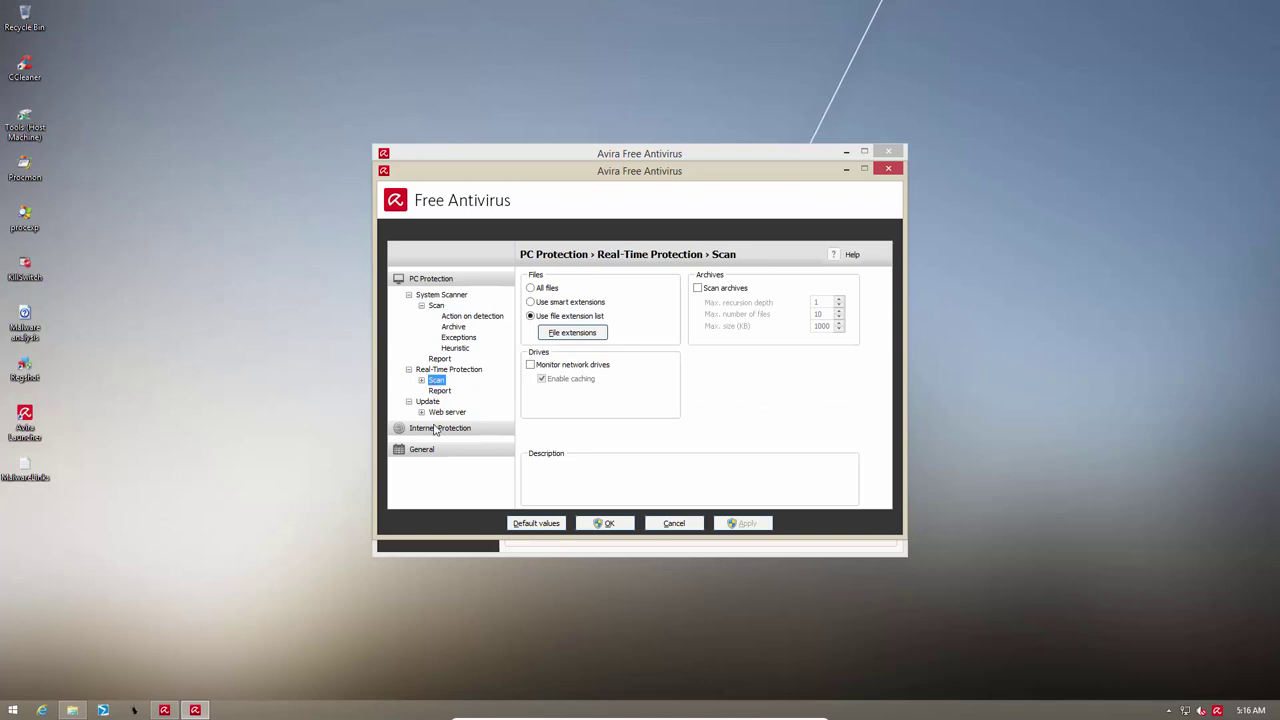
Review the firewall, Advanced protection, Password and Security settings, then cancel the configuration.
left_click(436, 428)
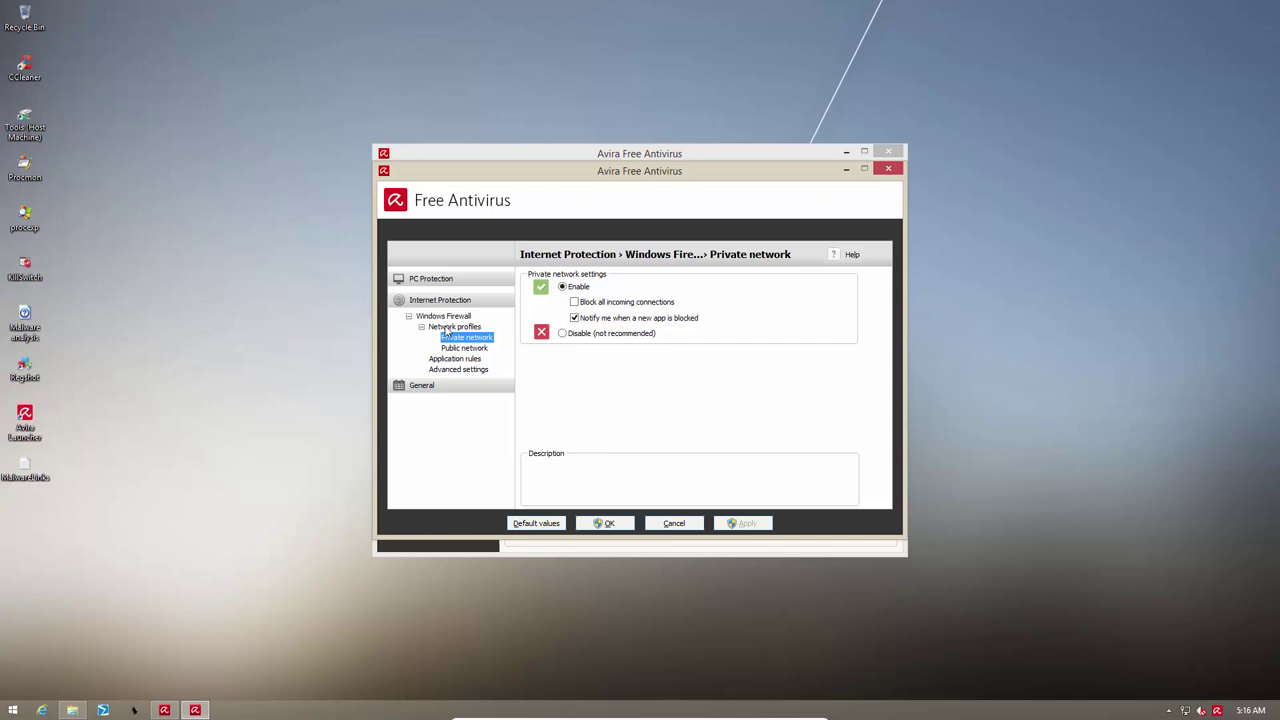
left_click(440, 385)
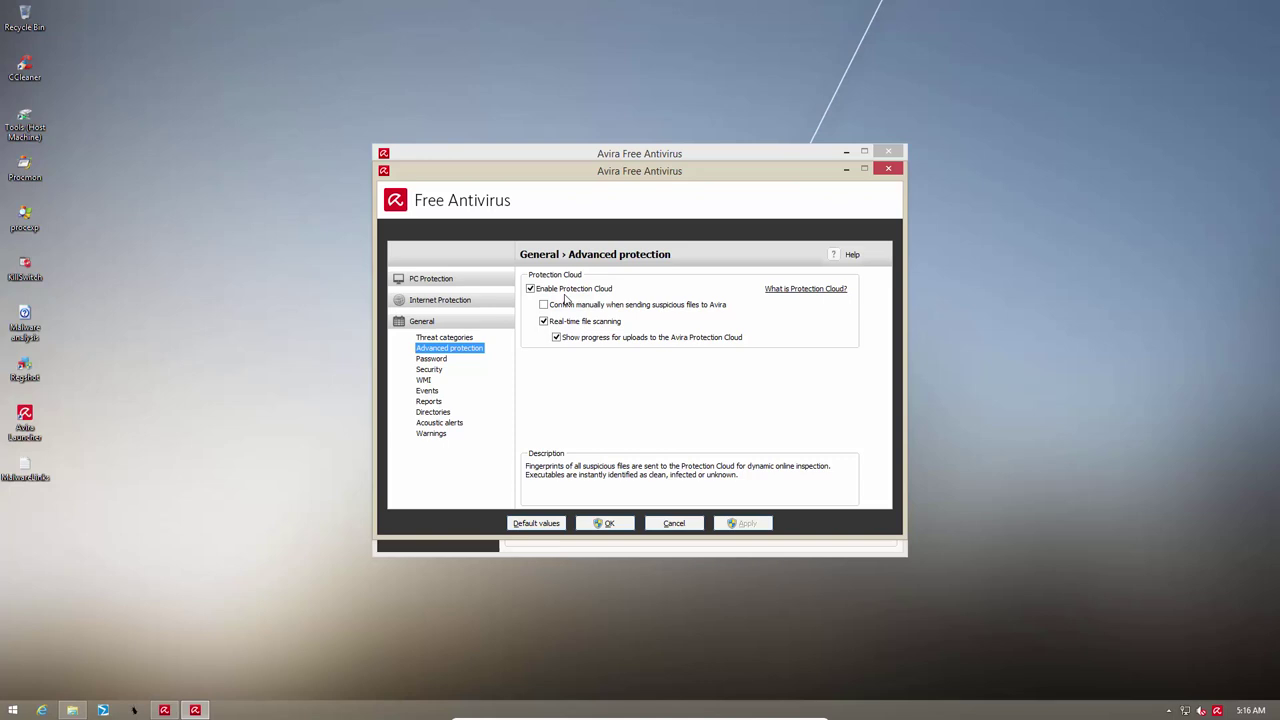
left_click(438, 358)
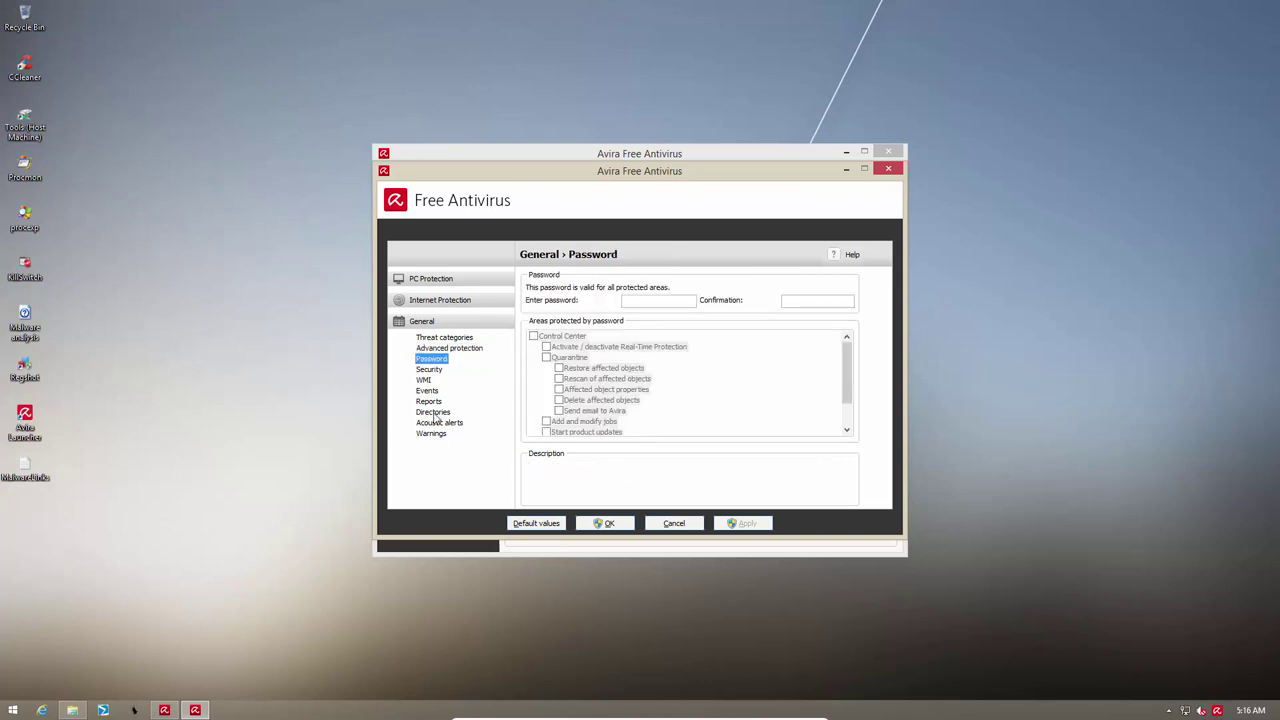
left_click(430, 369)
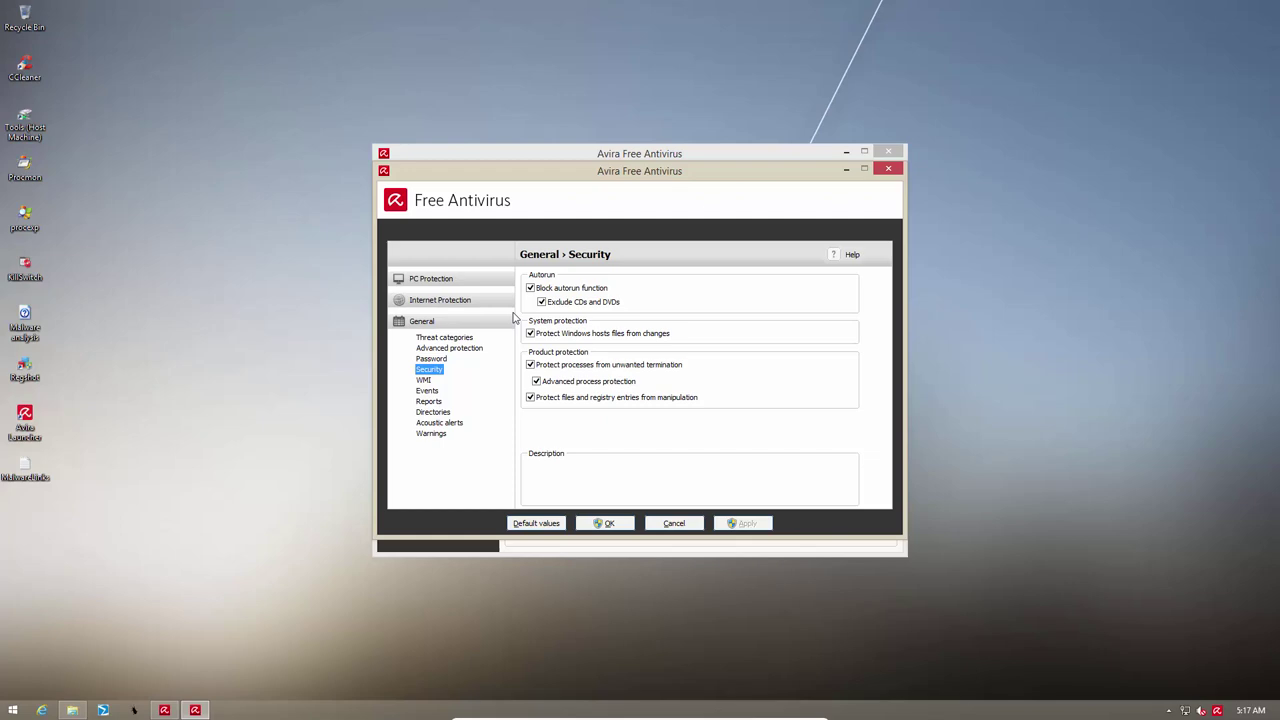
left_click(674, 523)
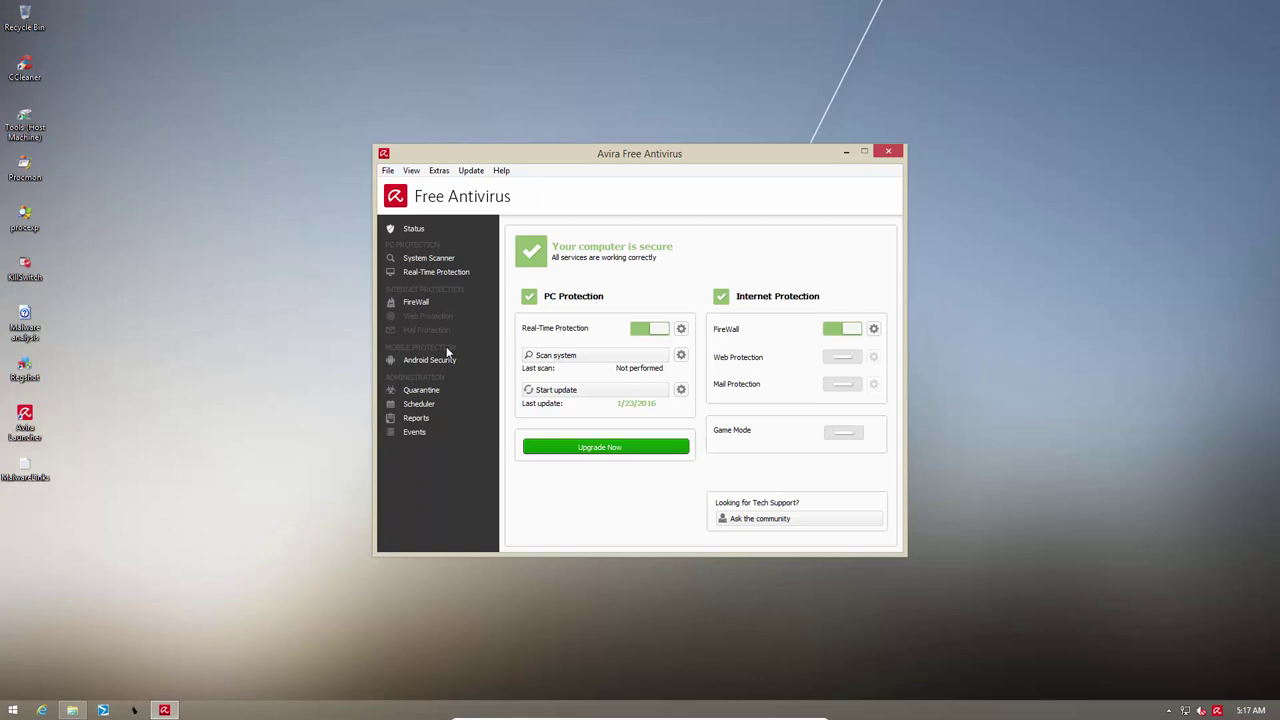
Close Avira, open MalwareLinks.txt and arrange it beside Internet Explorer.
left_click(880, 153)
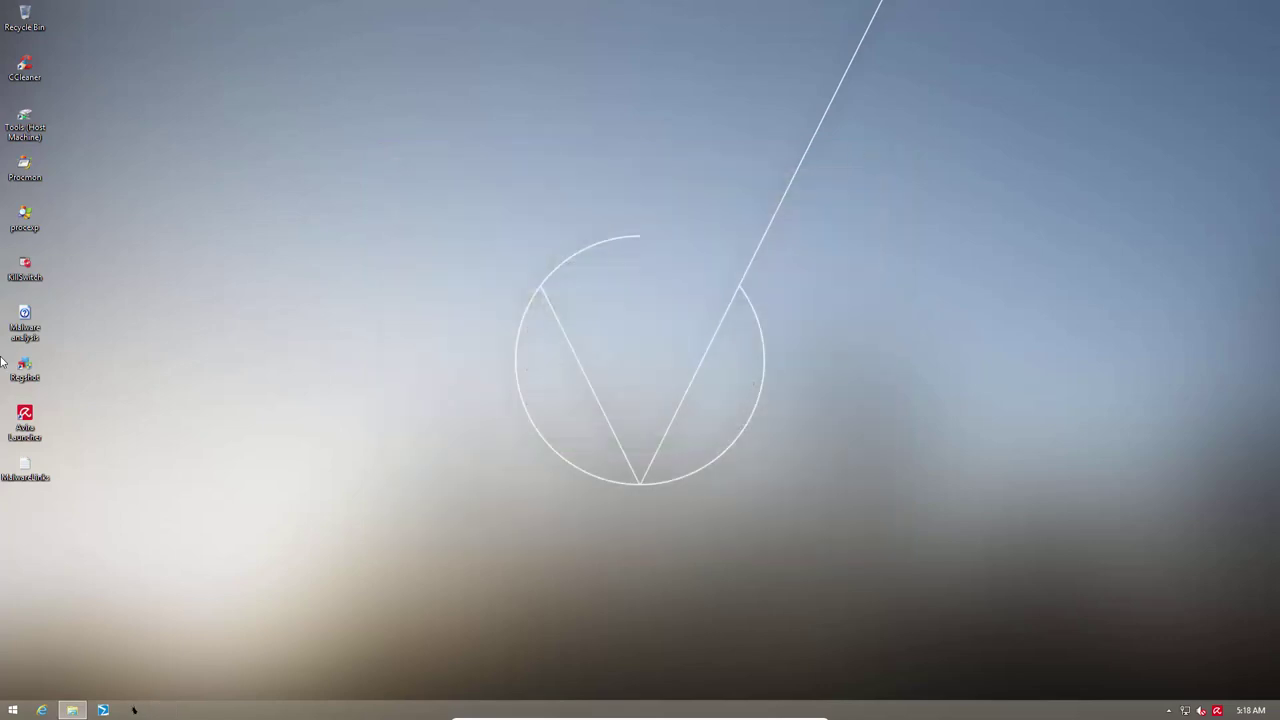
double_click(22, 468)
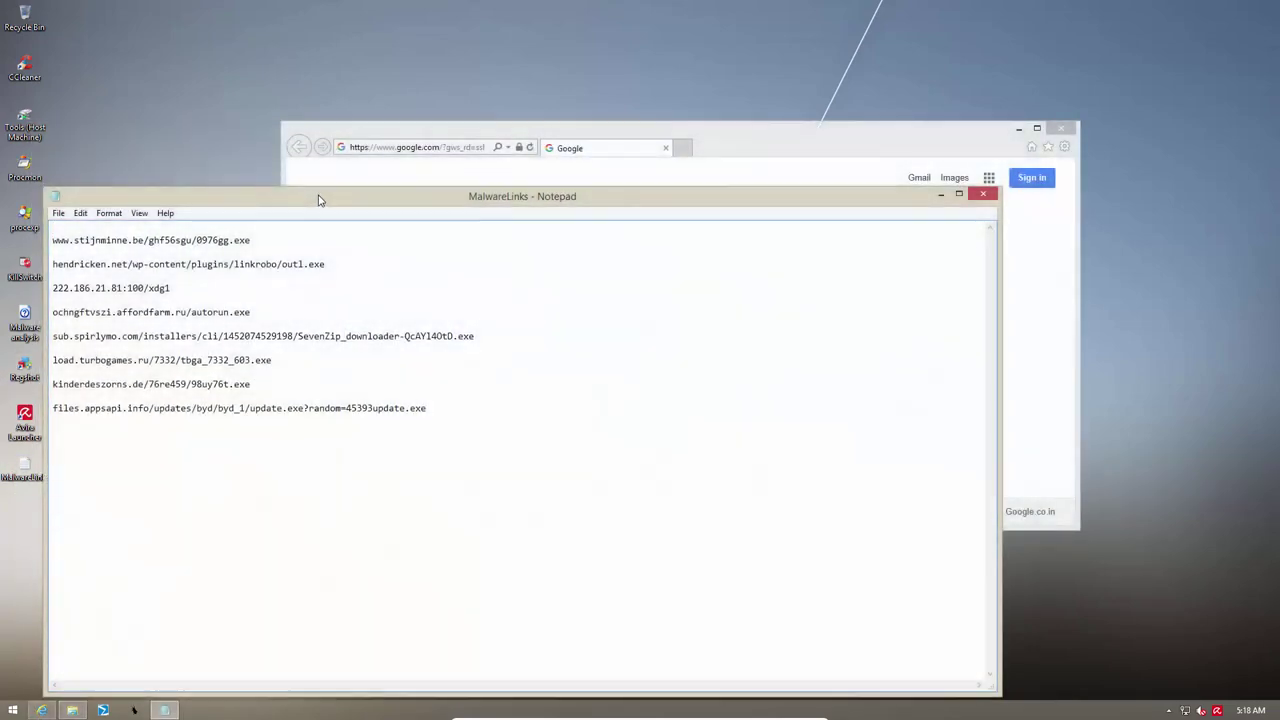
left_click(703, 131)
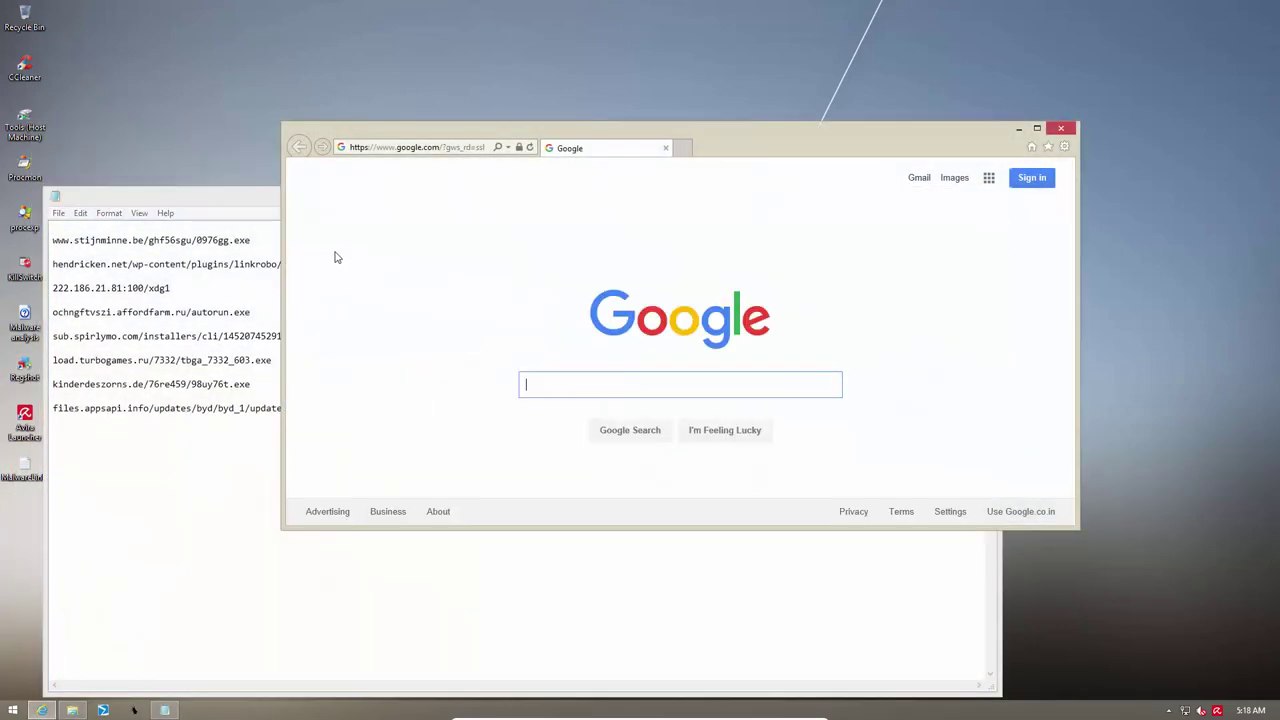
left_click_drag(620, 136, 846, 94)
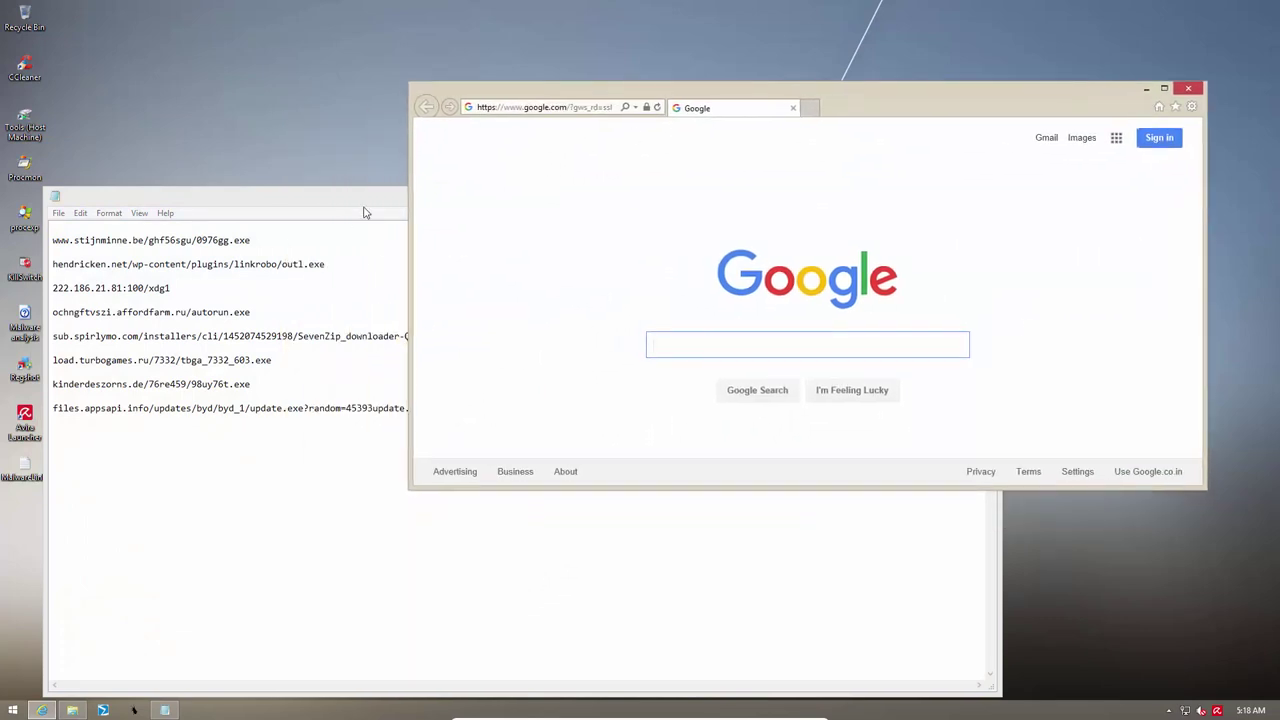
left_click(303, 213)
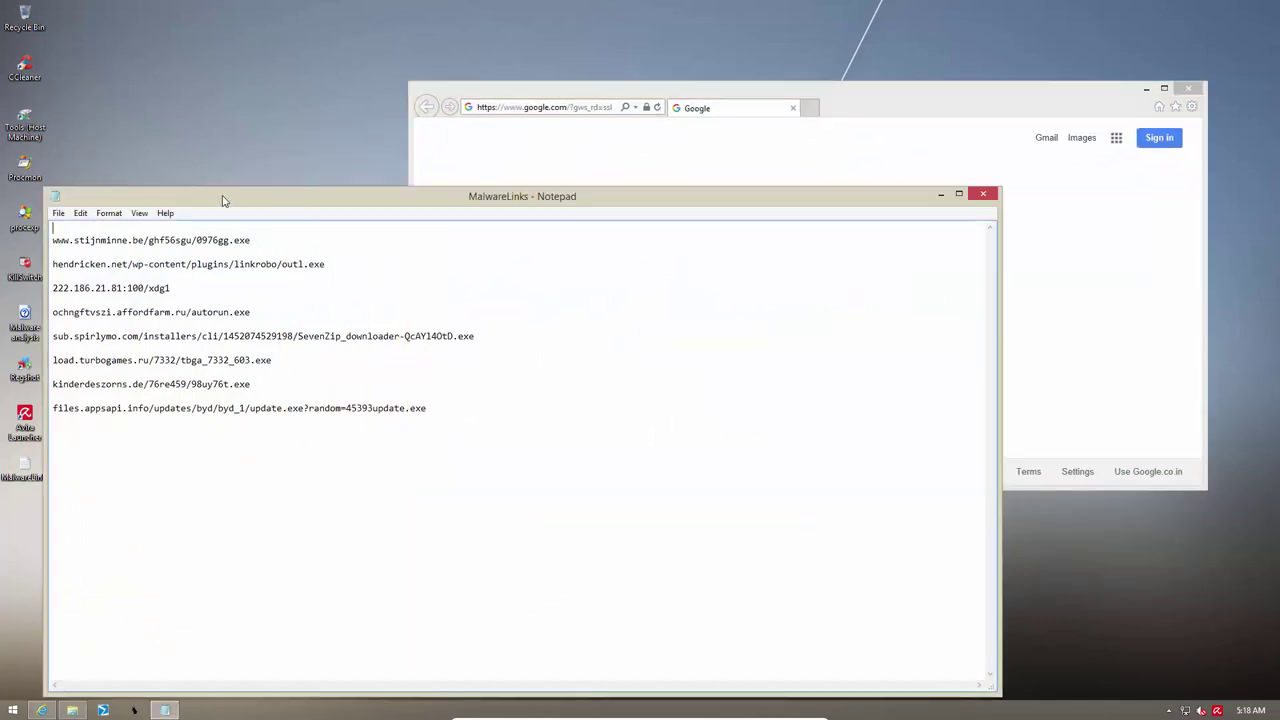
left_click_drag(229, 204, 283, 148)
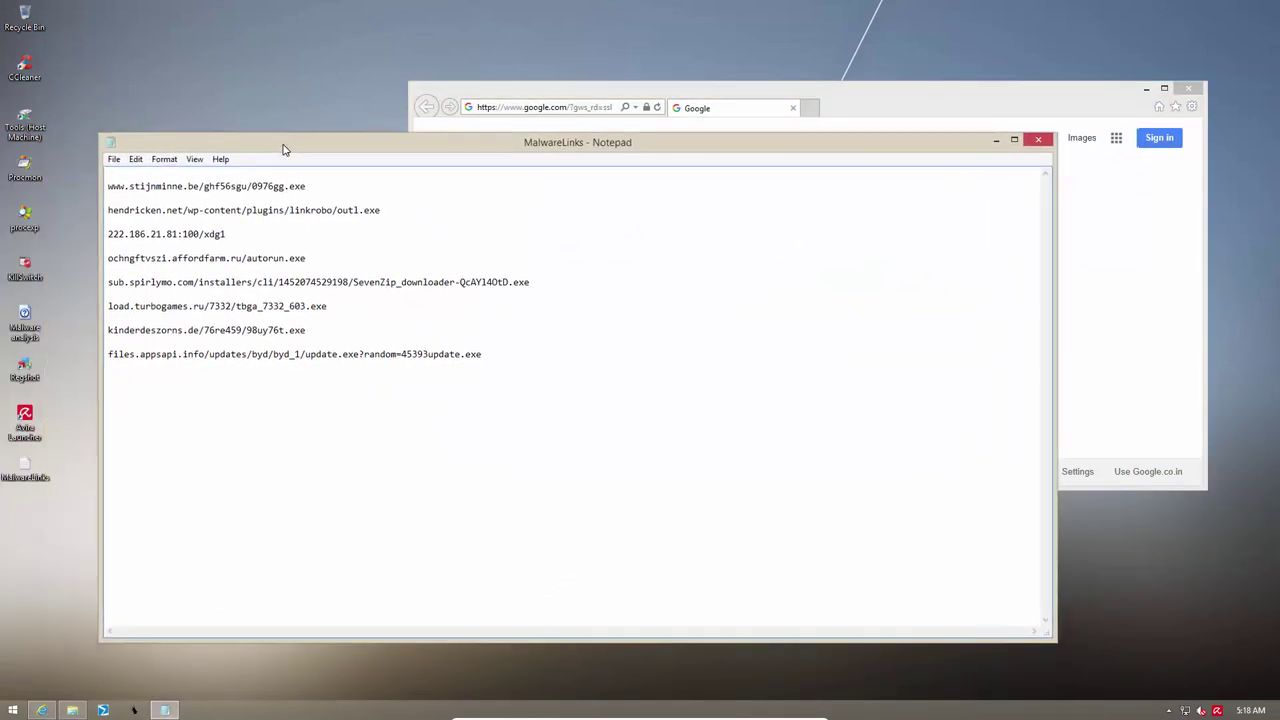
Load the first sample URL and run 0976gg.exe, then reopen Avira from the tray.
double_click(197, 185)
key("ctrl+c")
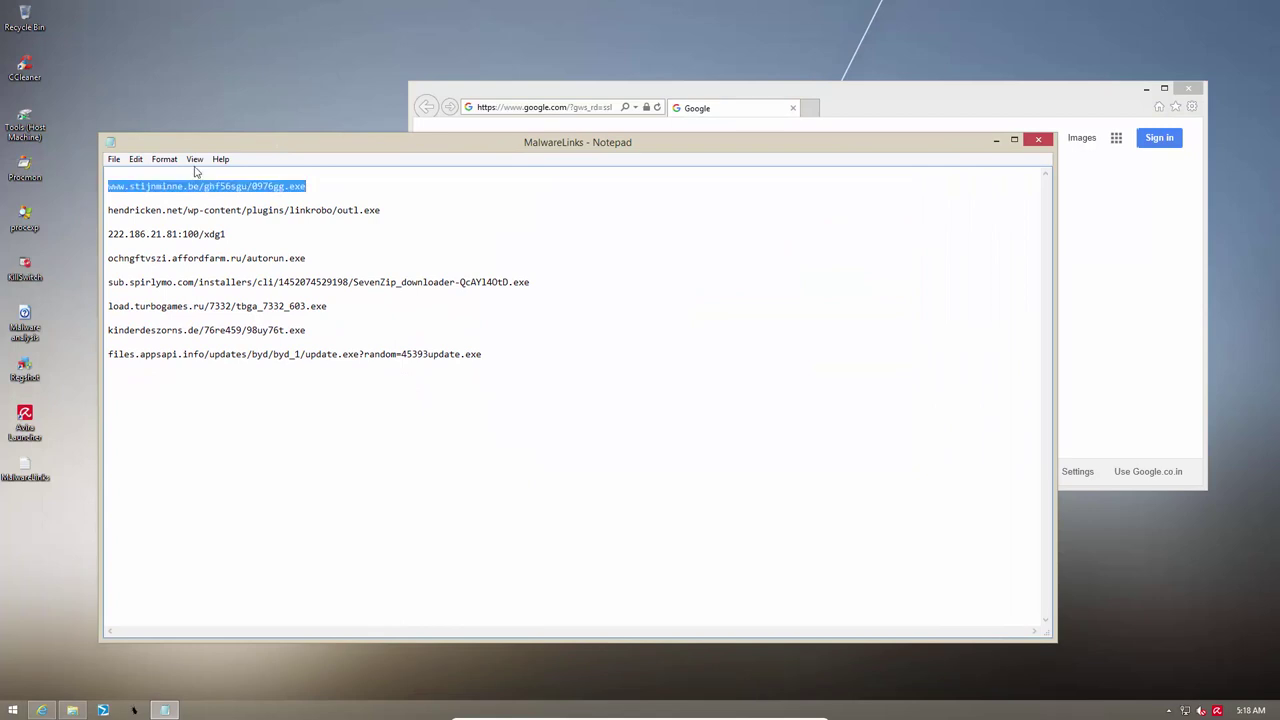
left_click(530, 106)
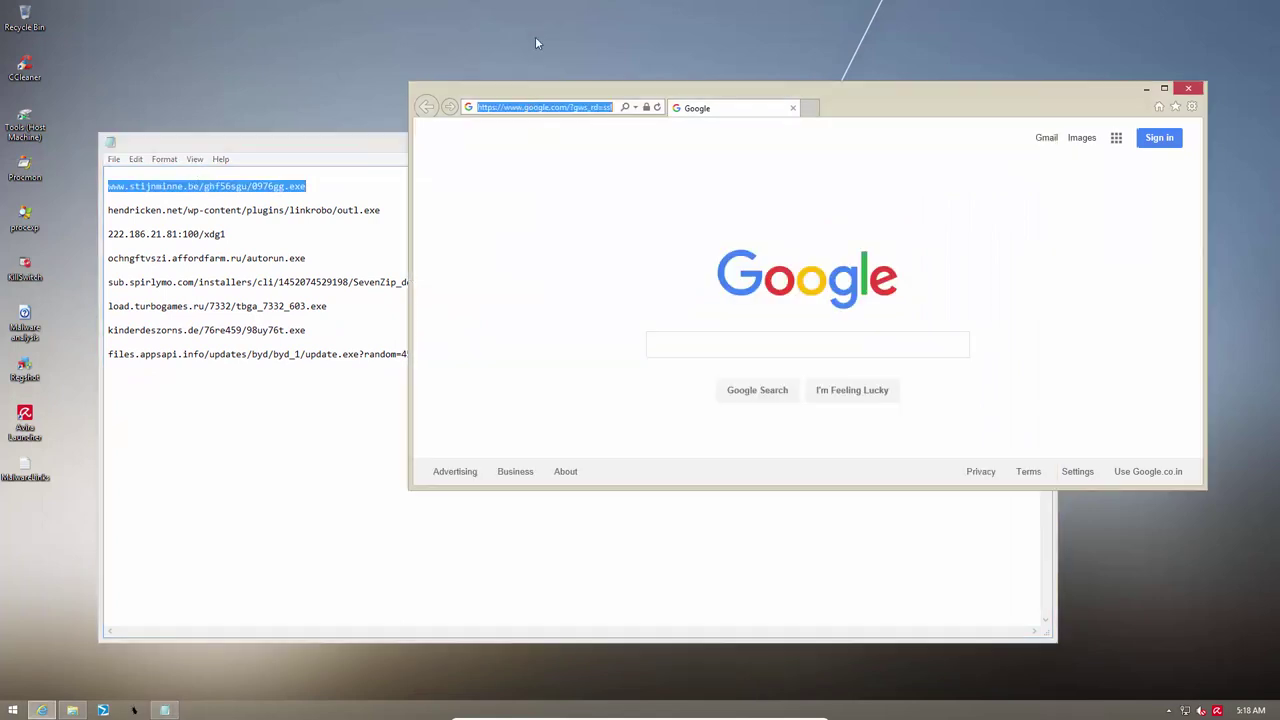
key("ctrl+v")
key("Return")
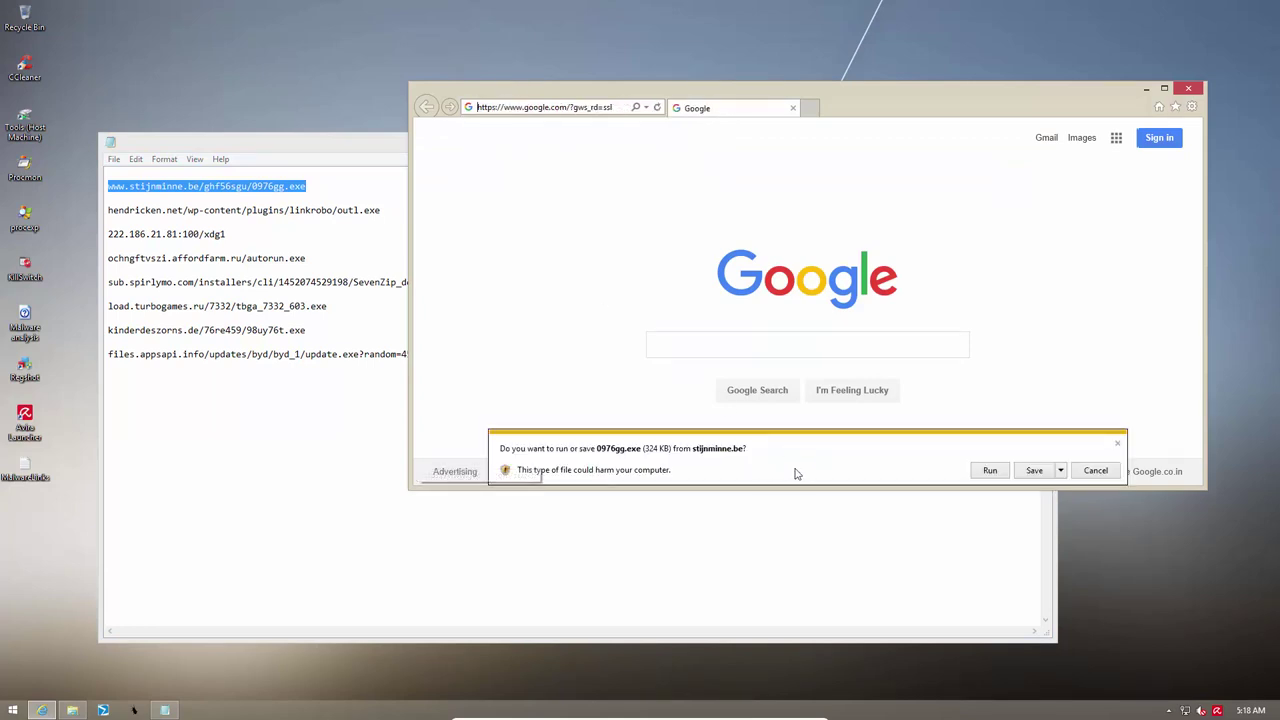
left_click(989, 471)
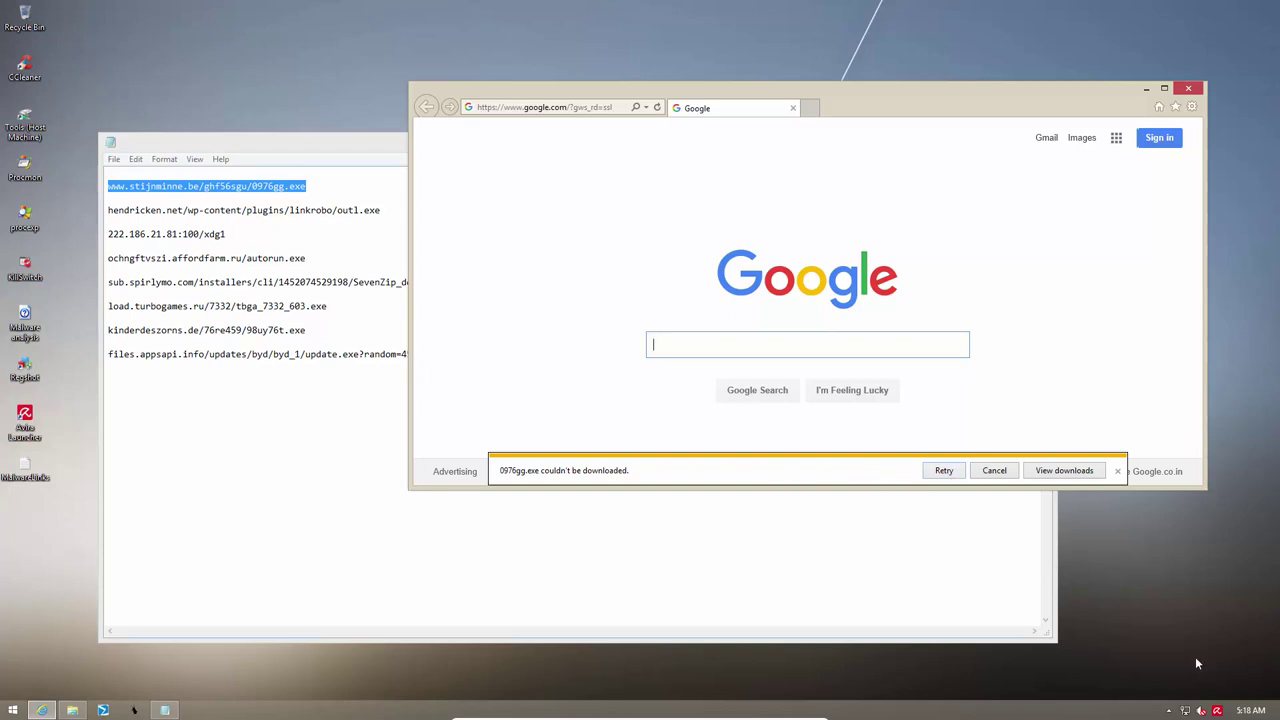
left_click(1217, 710)
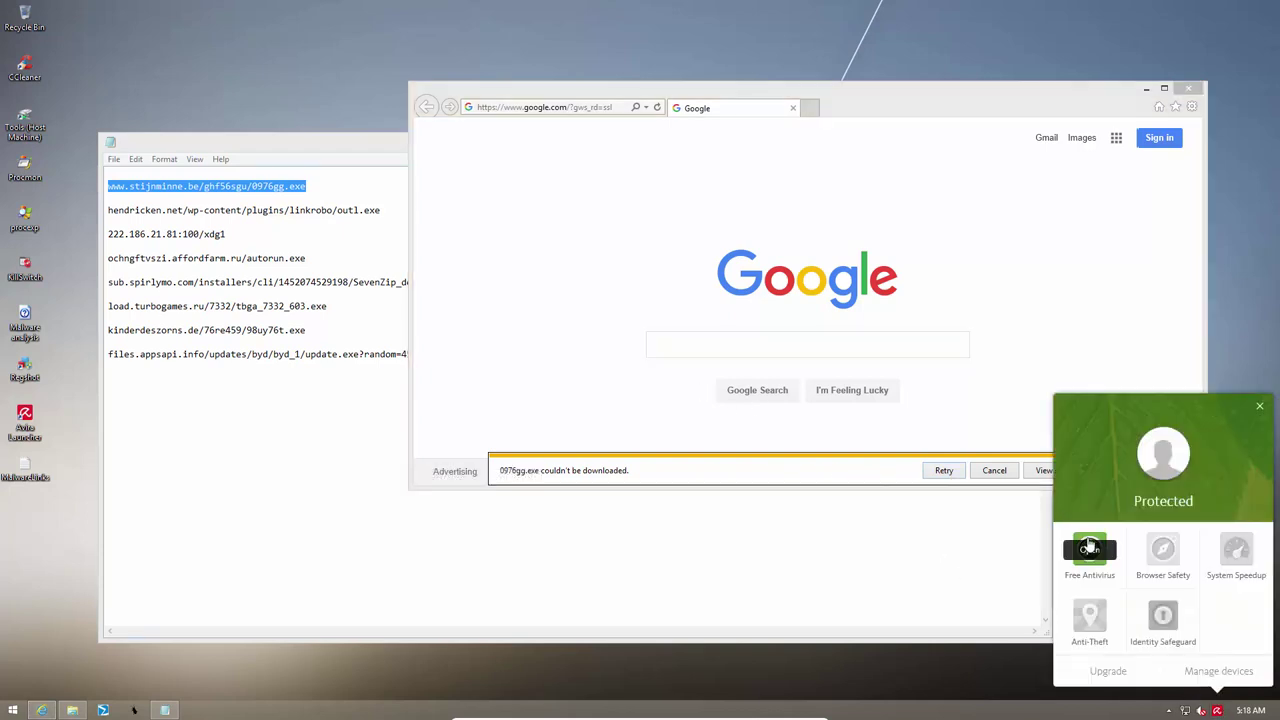
left_click(1090, 546)
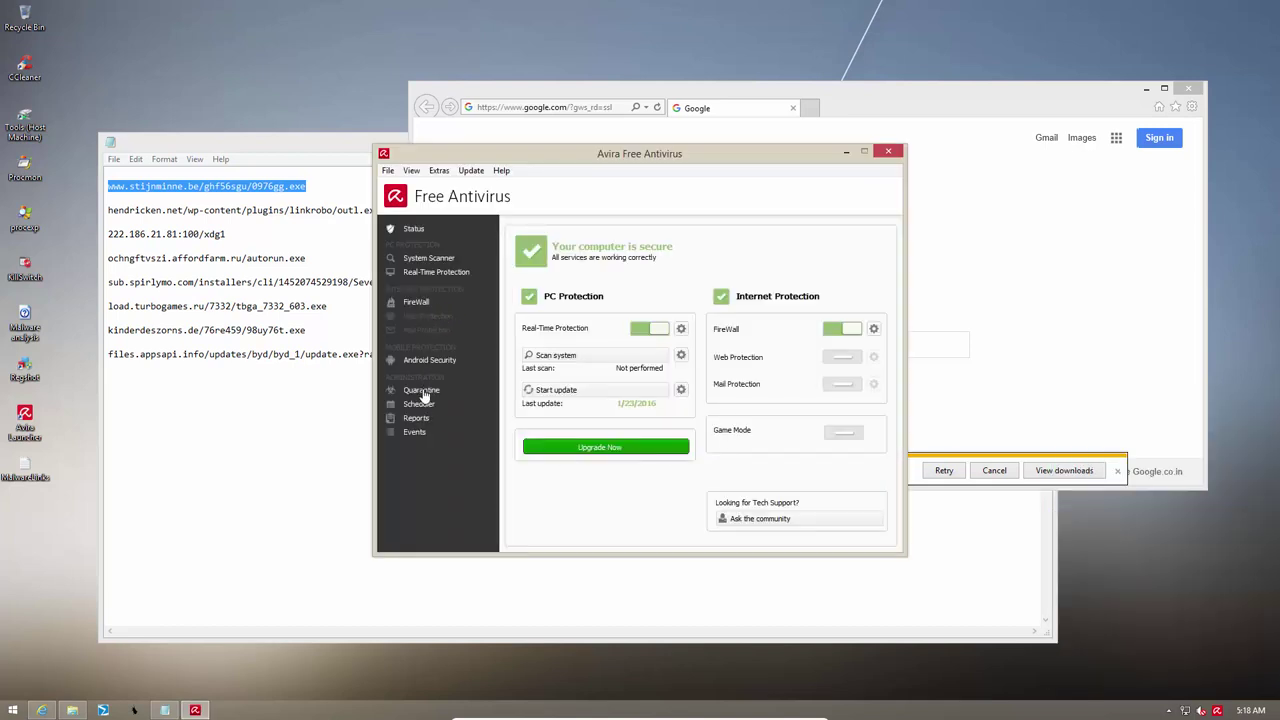
Confirm Quarantine is empty and inspect the Real-Time Protection 'Malware found' events.
left_click(422, 391)
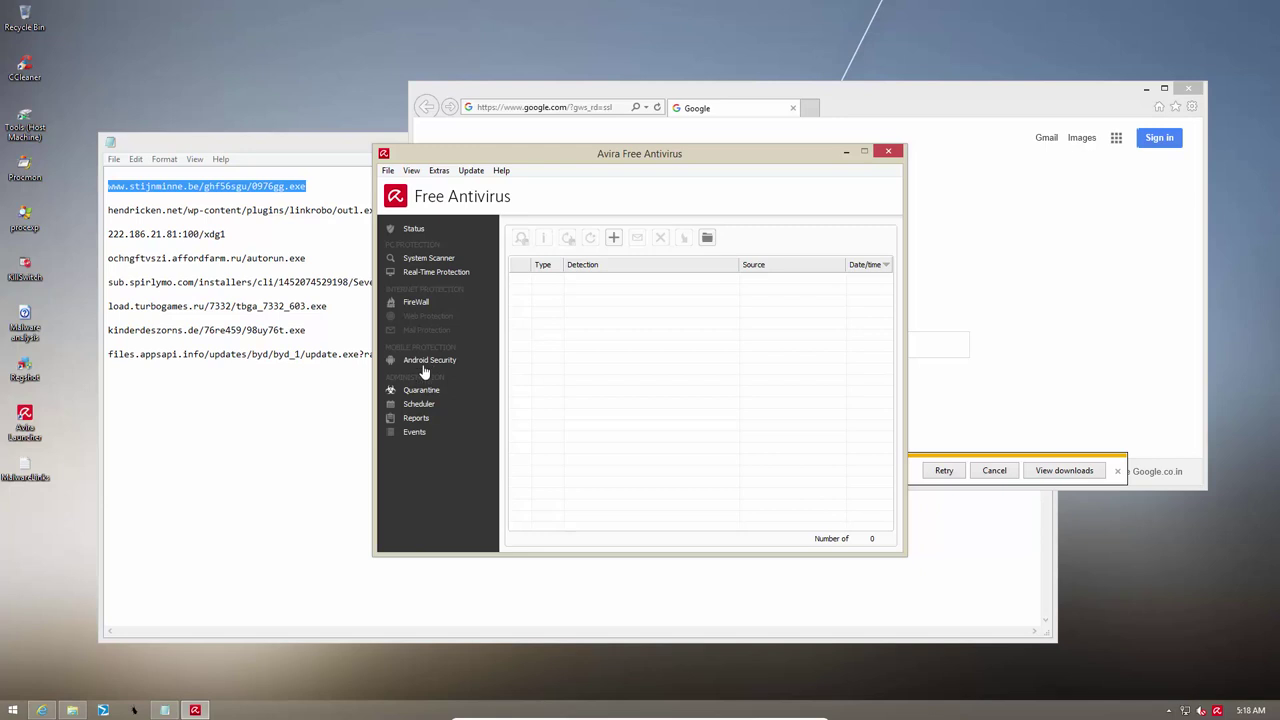
left_click(426, 434)
left_click_drag(749, 262, 782, 262)
left_click_drag(747, 524, 810, 524)
left_click(818, 289)
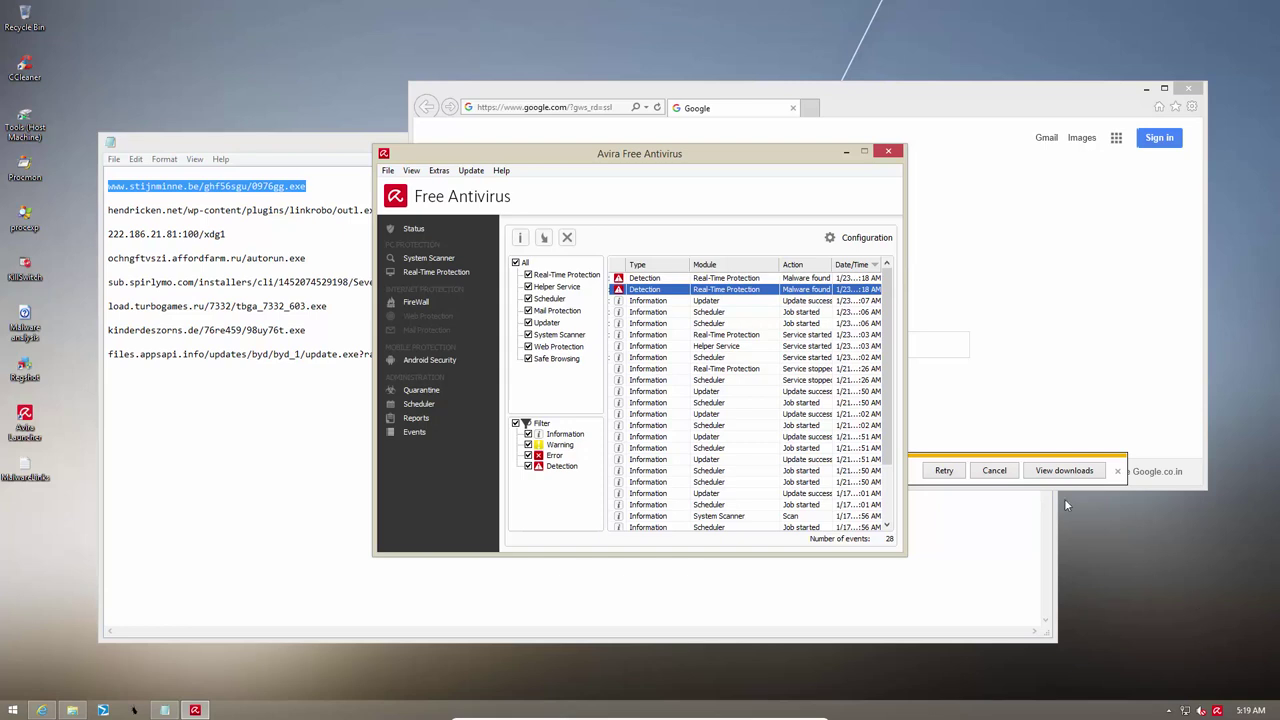
left_click(413, 228)
left_click(968, 273)
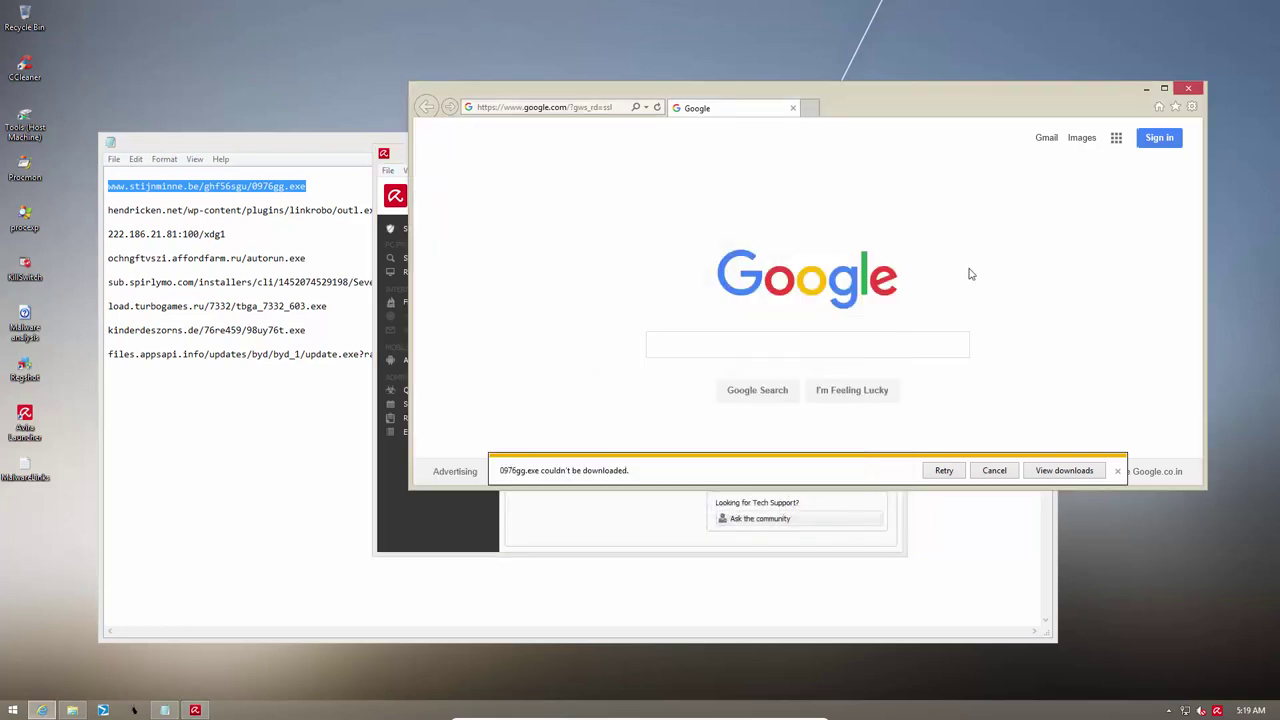
Copy the hendricken.net link into Internet Explorer and try to run outl.exe.
left_click(234, 210)
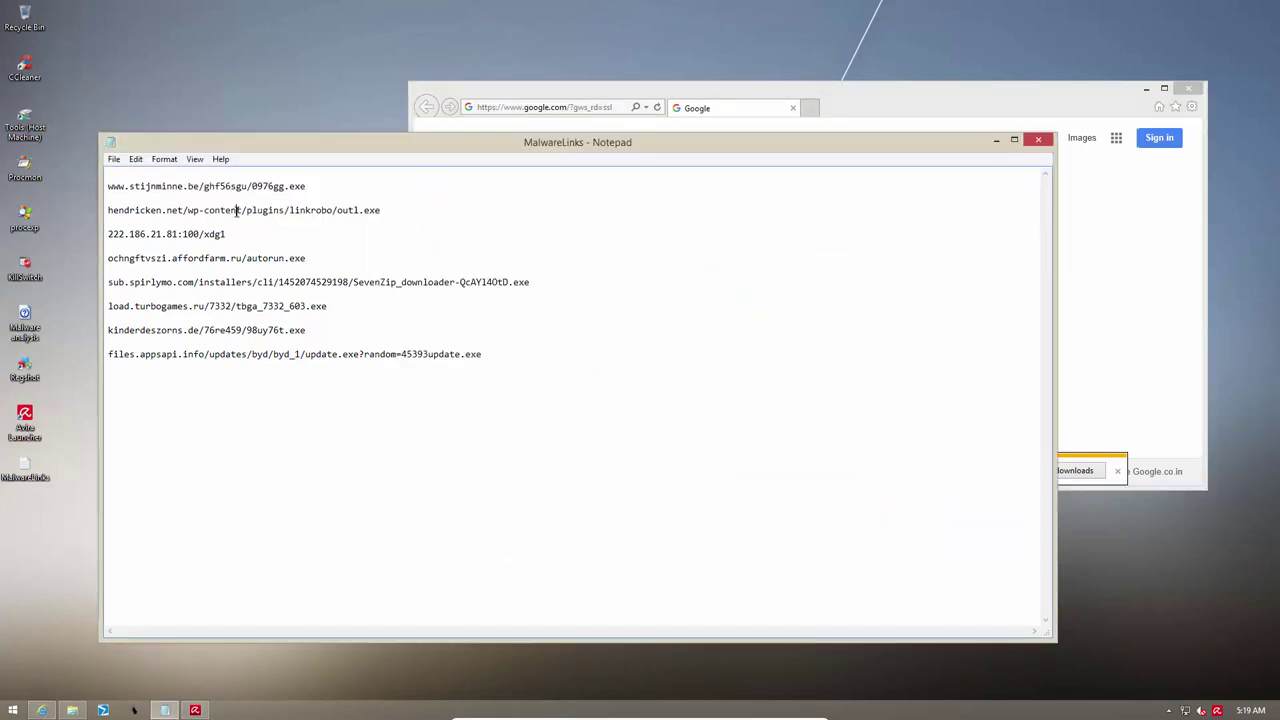
double_click(237, 210)
left_click(237, 210)
double_click(237, 210)
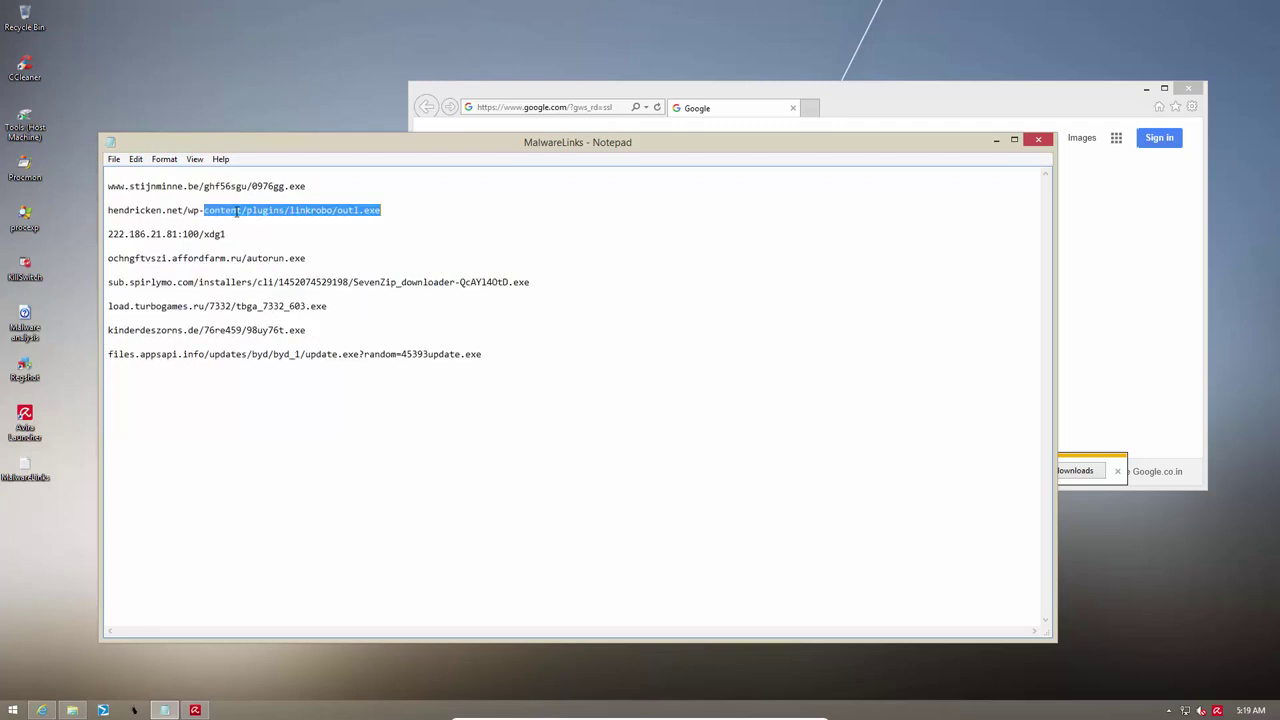
left_click_drag(237, 210, 98, 213)
key("ctrl+c")
left_click(594, 106)
key("ctrl+v")
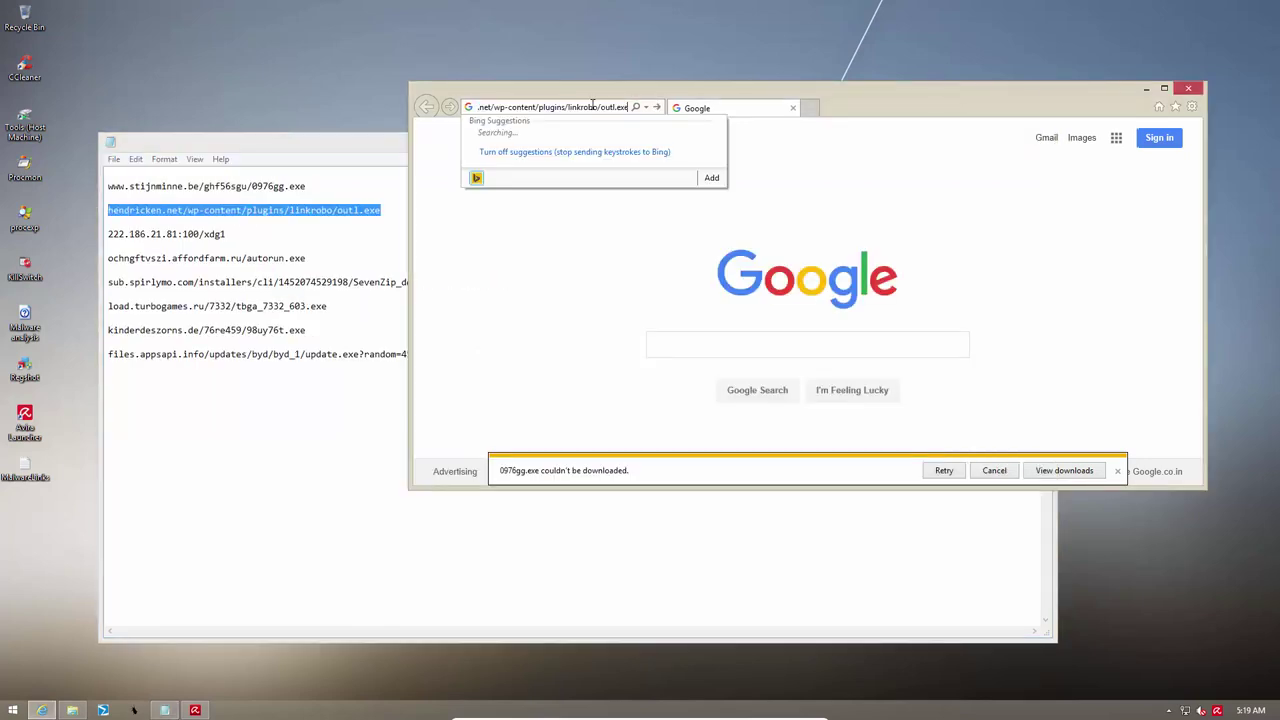
key("Return")
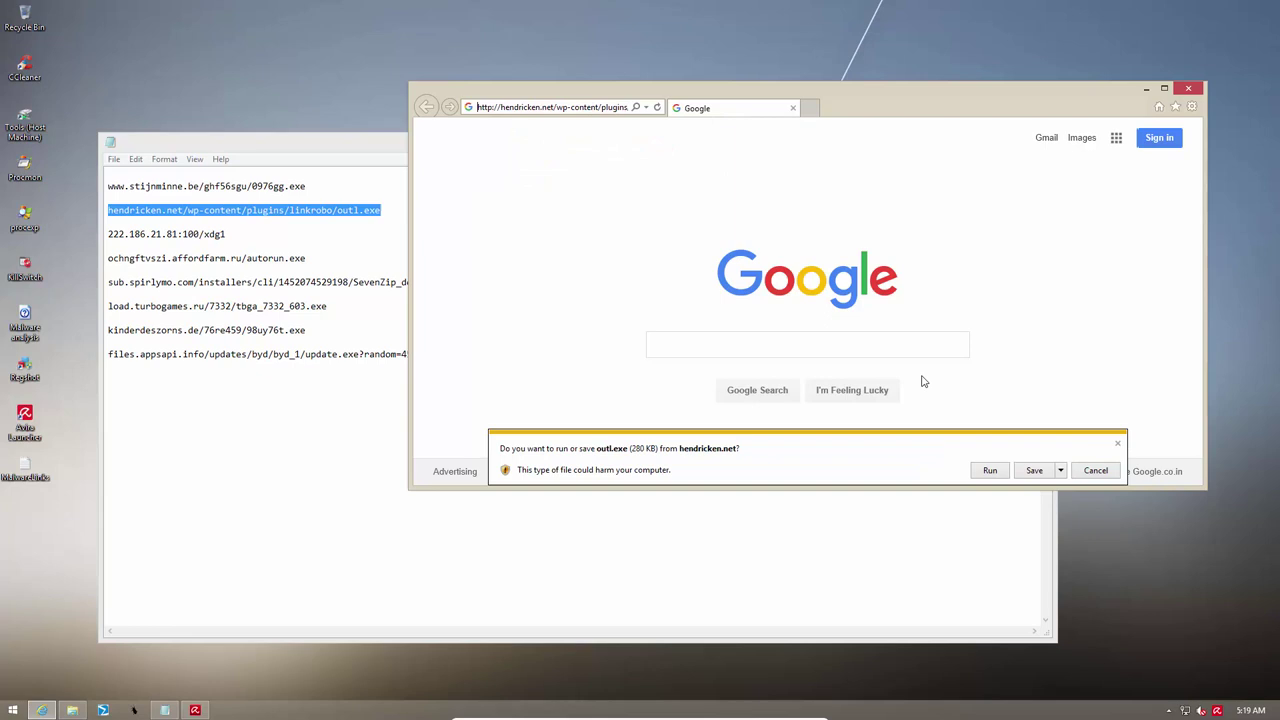
left_click(977, 470)
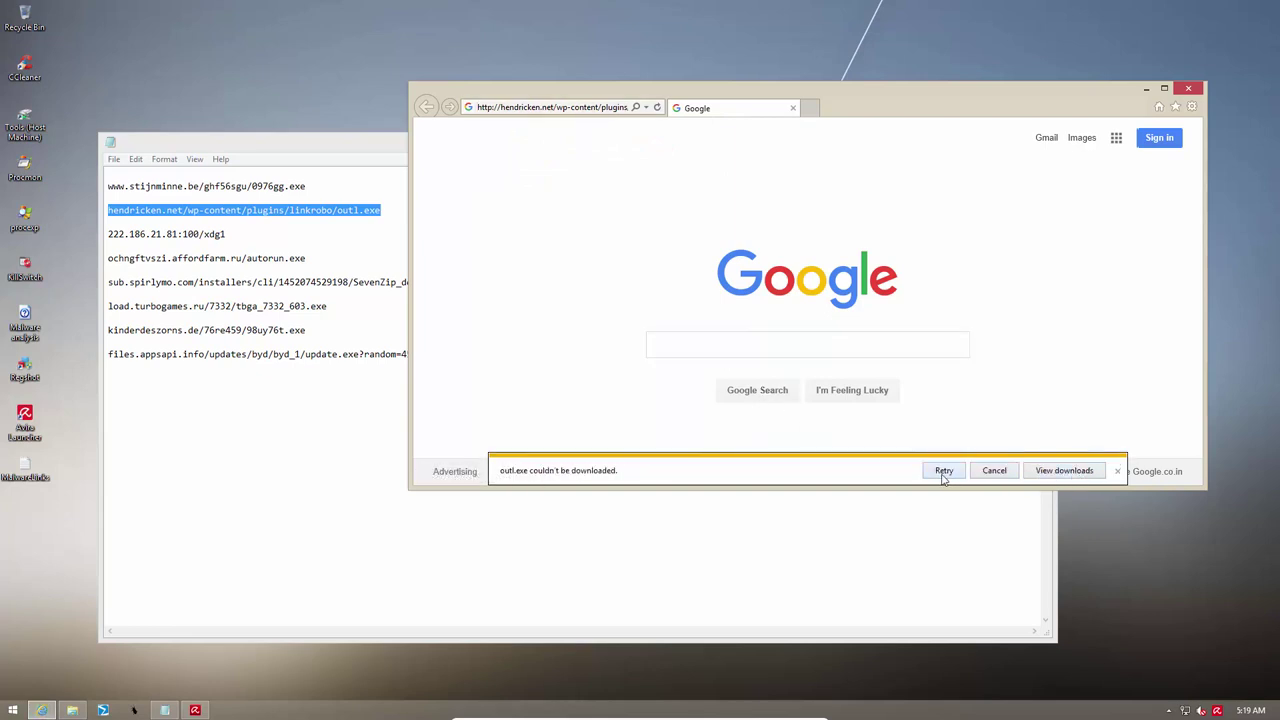
Copy the 222.186.21.81:100/xdg1 link and check Avira's Events log for the newest detection.
double_click(157, 233)
key("ctrl+c")
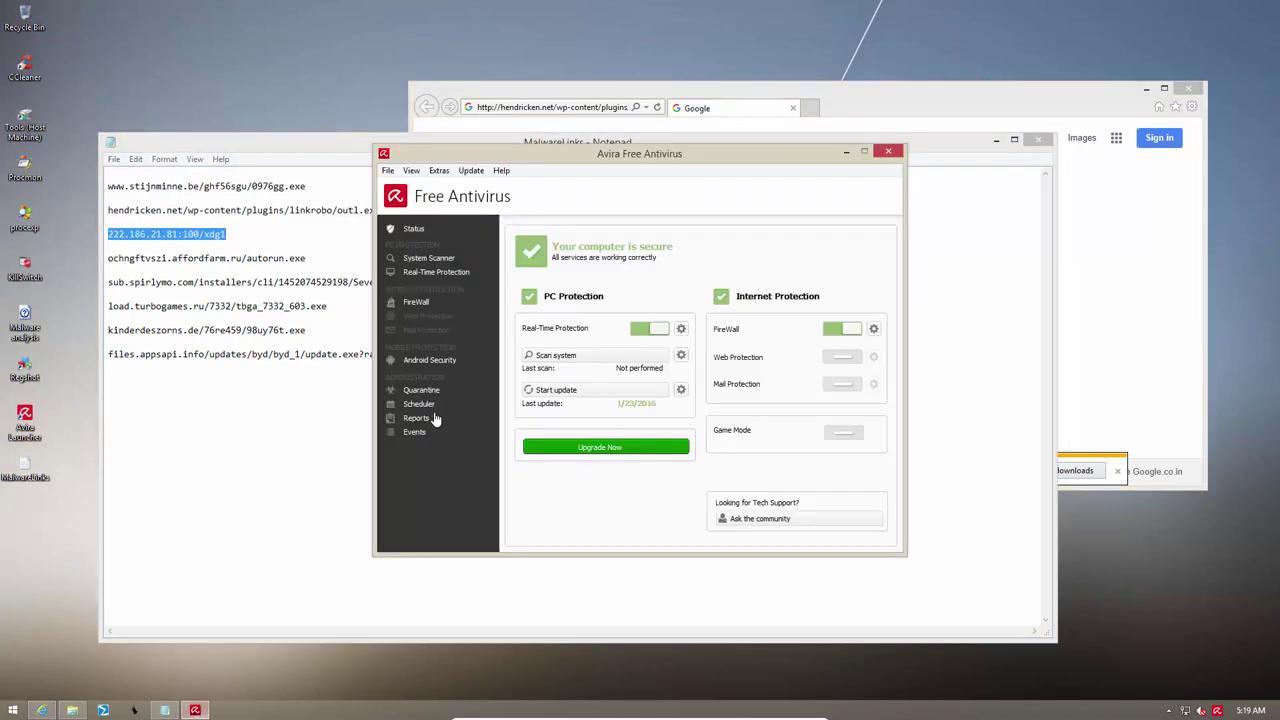
left_click(424, 424)
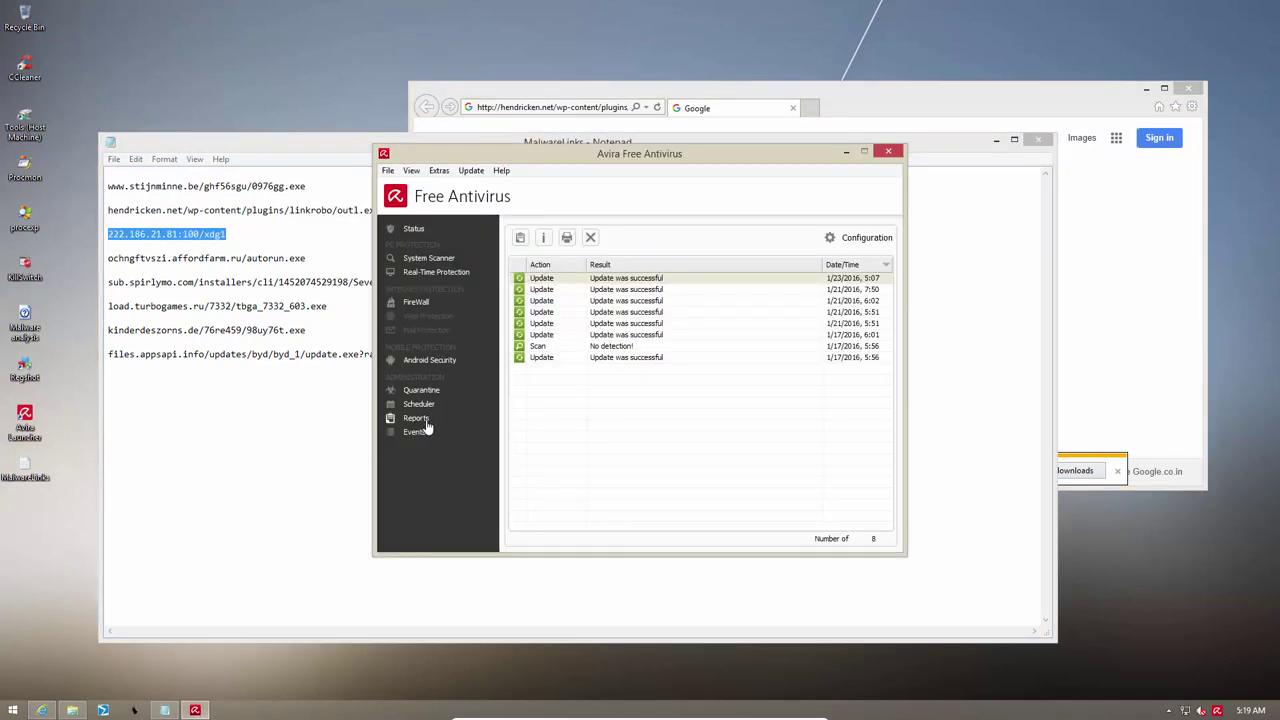
left_click(428, 431)
left_click(686, 280)
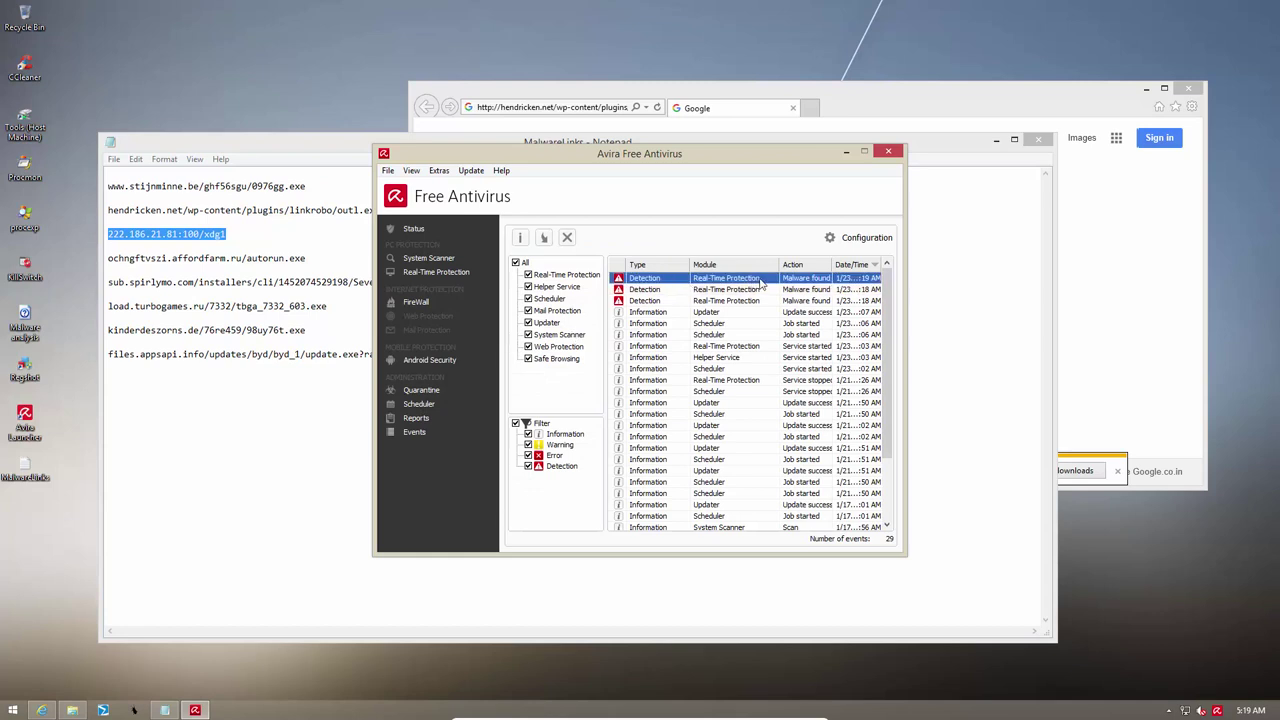
left_click(1115, 225)
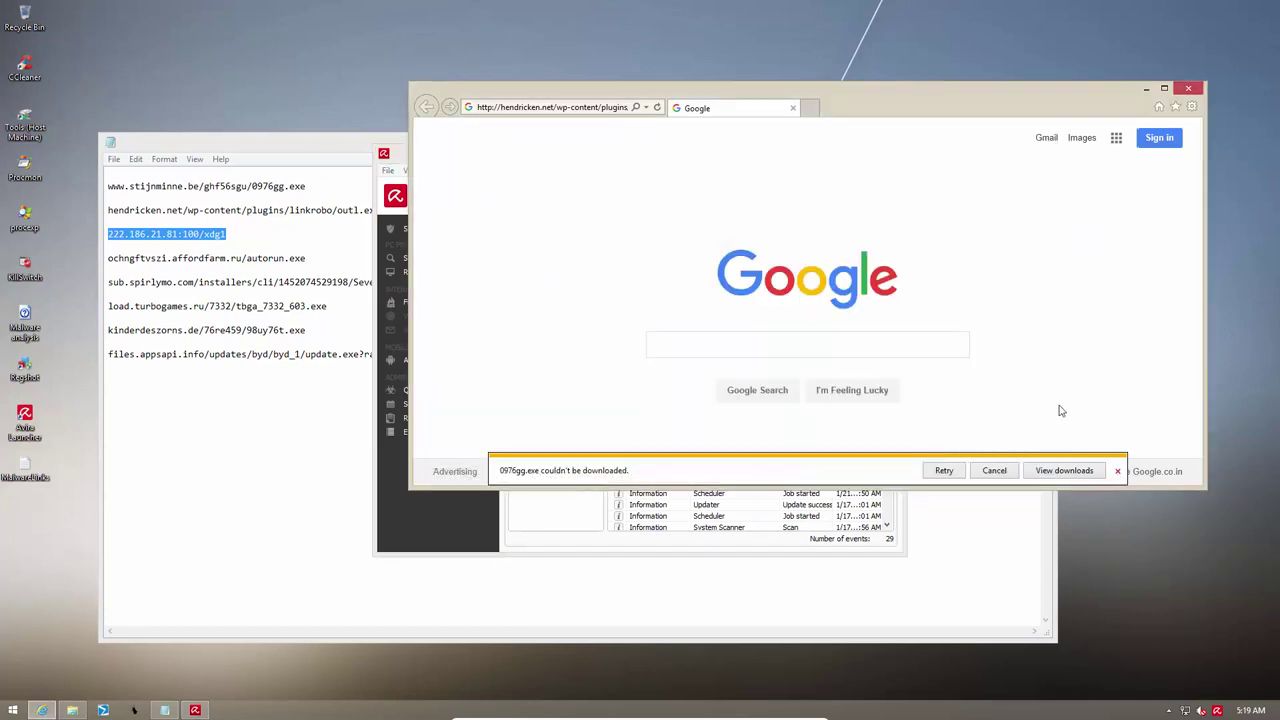
Dismiss the failed download and load 222.186.21.81:100/xdg1, which only returns Bing results.
left_click(1117, 470)
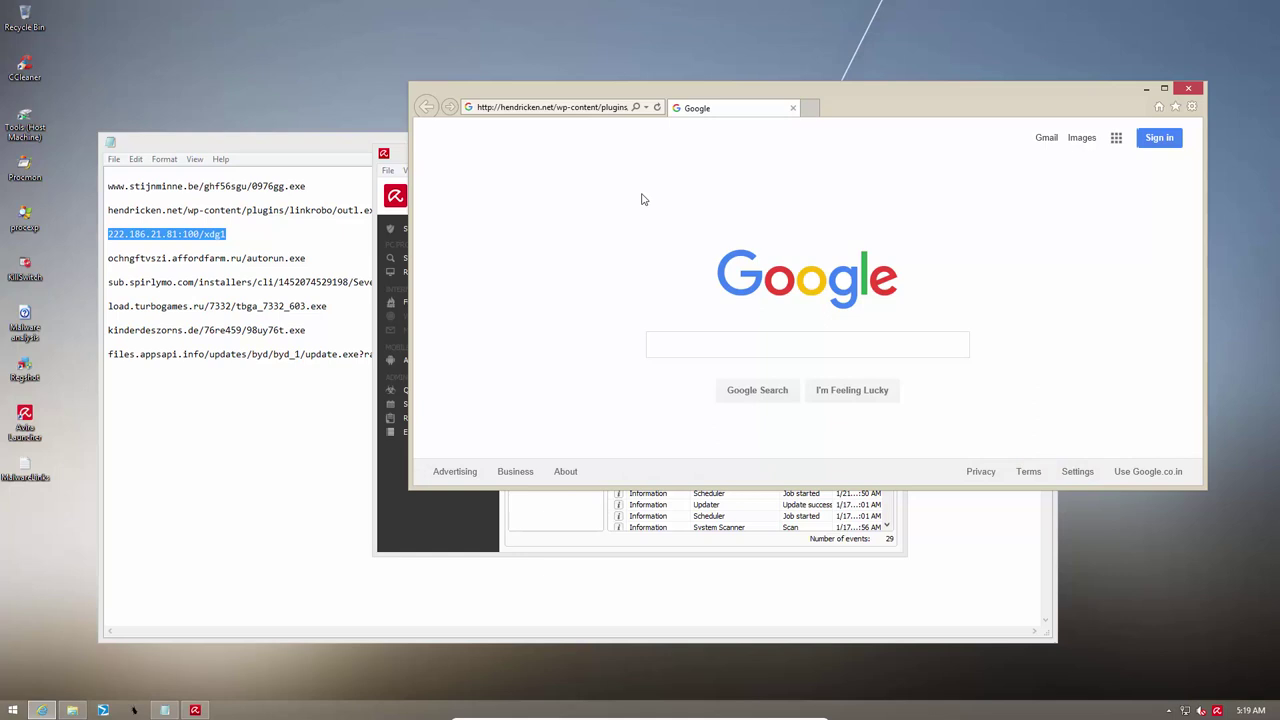
left_click(578, 107)
key("ctrl+v")
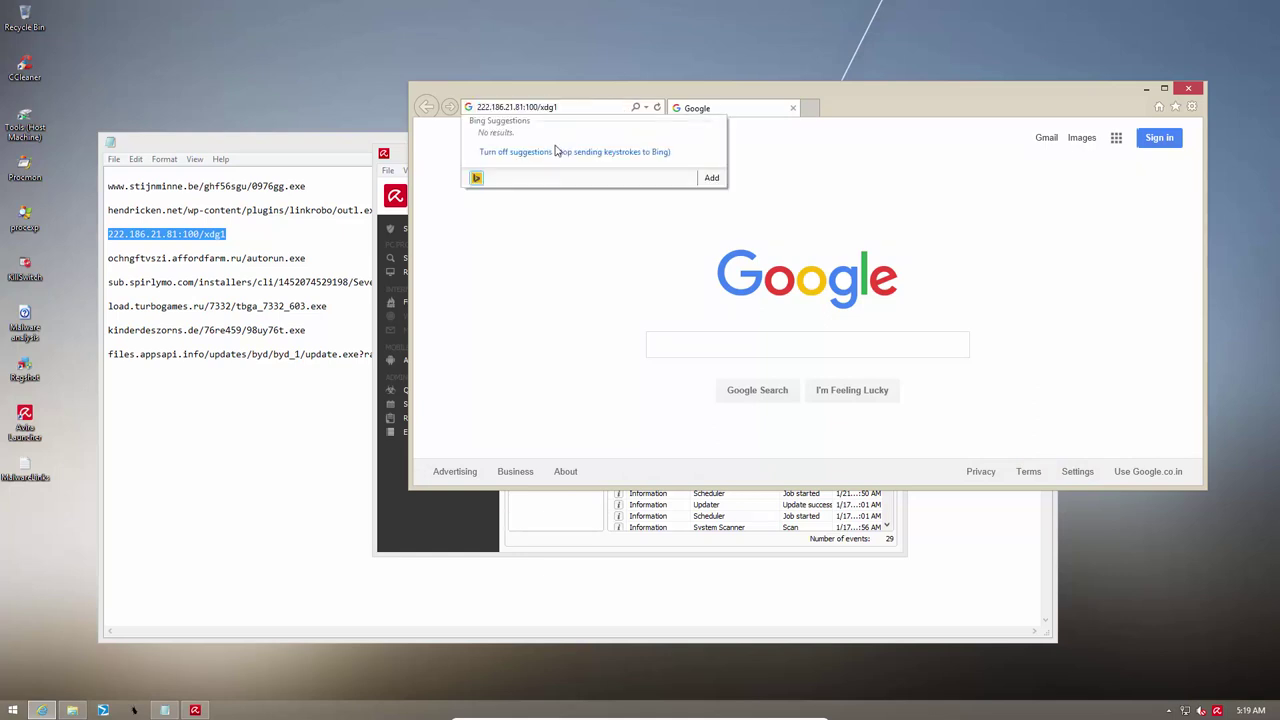
key("Return")
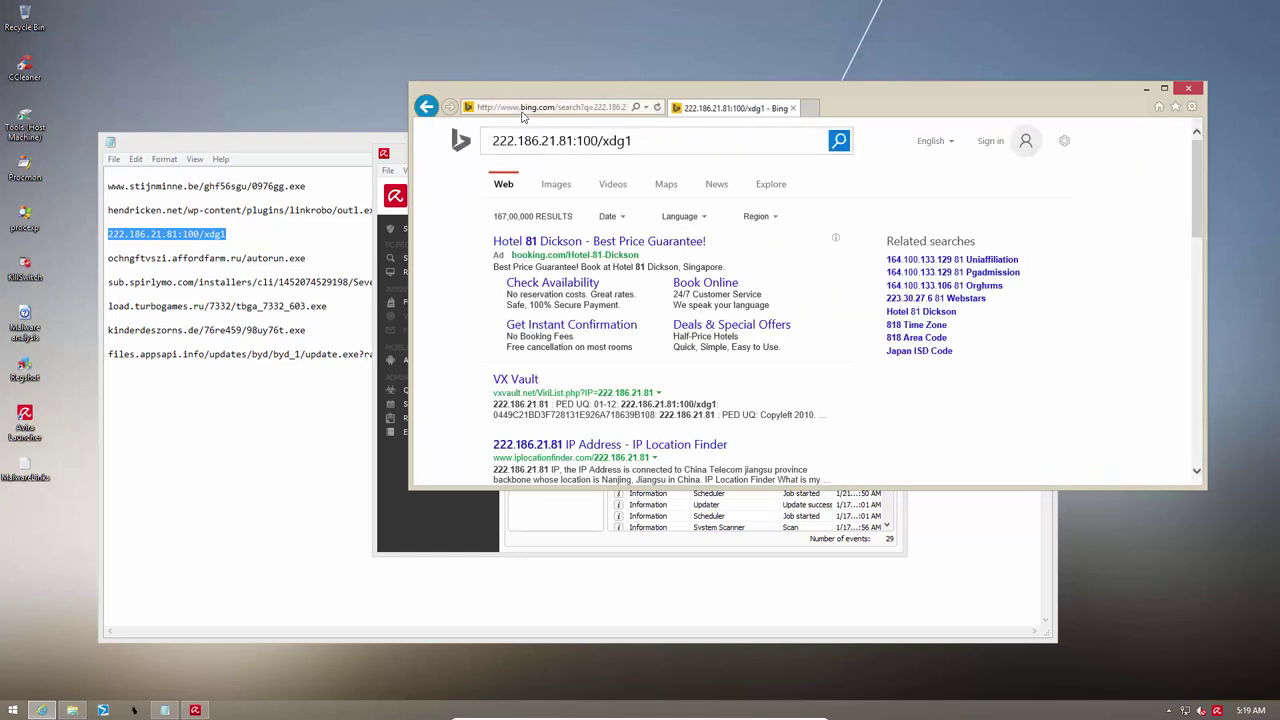
Load the affordfarm.ru link, run autorun.exe, then replace the Bing tab with a blank one.
left_click(163, 258)
triple_click(163, 258)
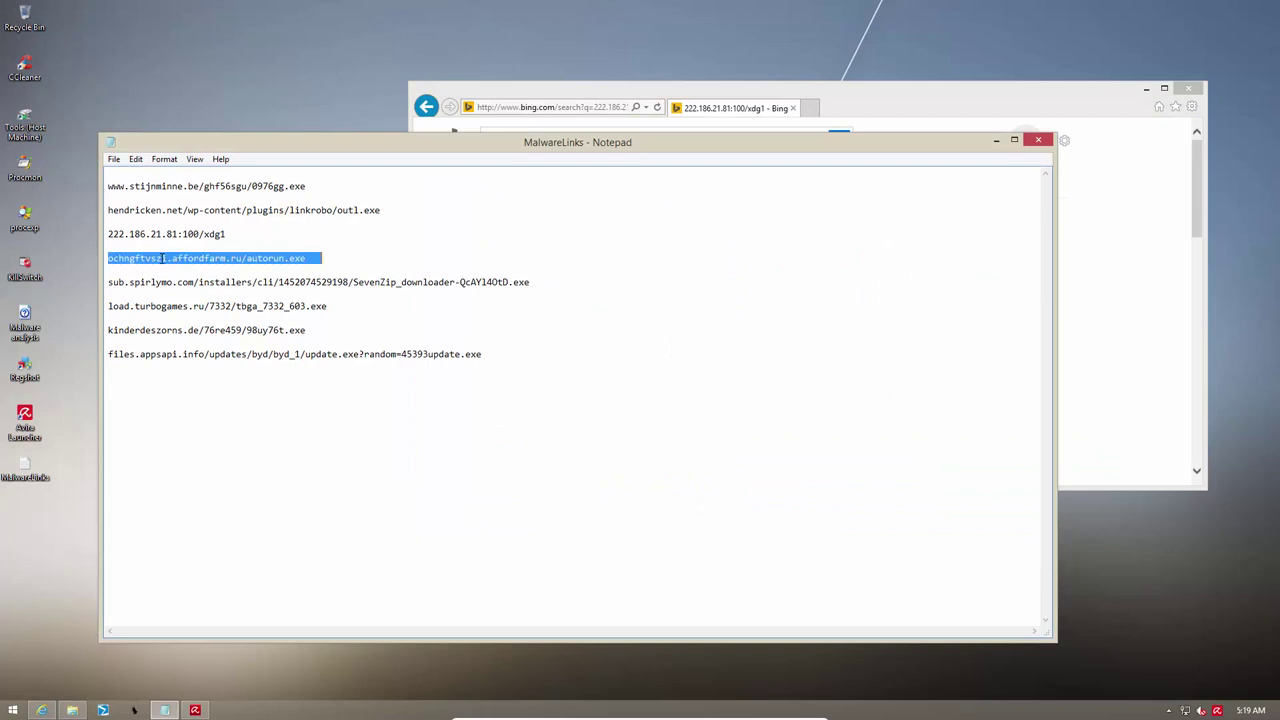
left_click(556, 108)
type("ochngftvszi.affordfarm.ru/autorun.exe")
key("Return")
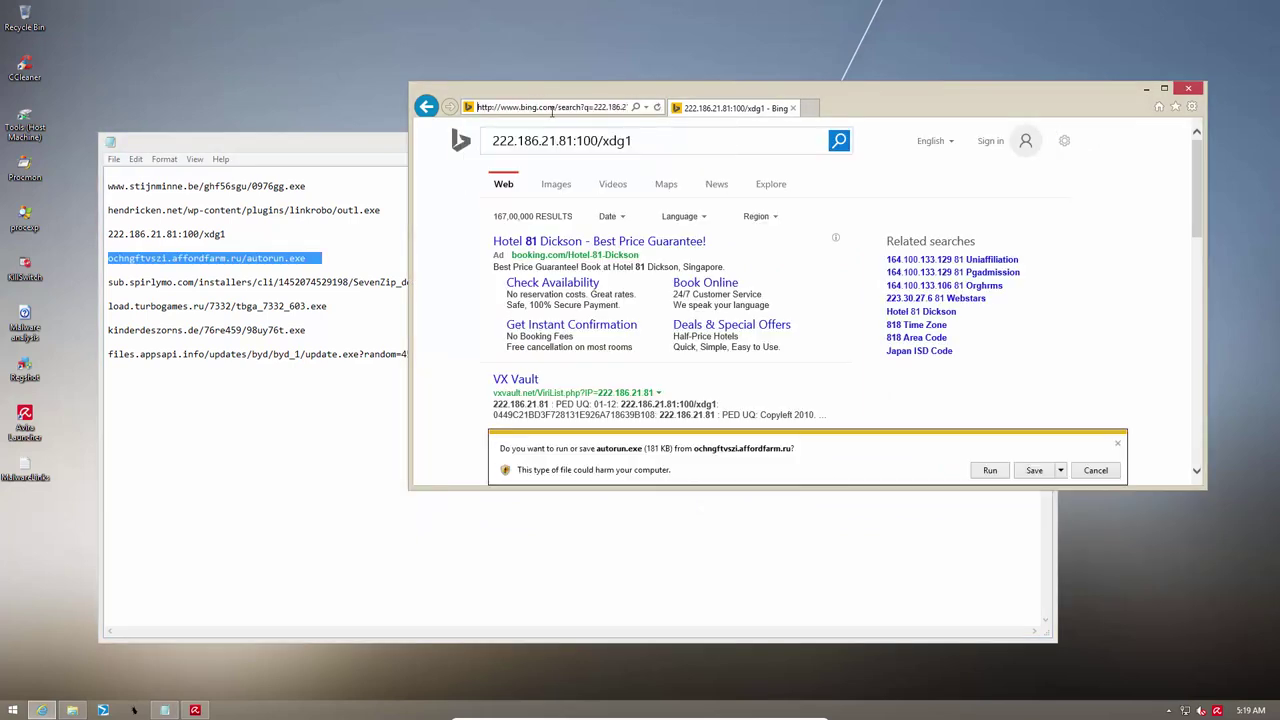
left_click(989, 471)
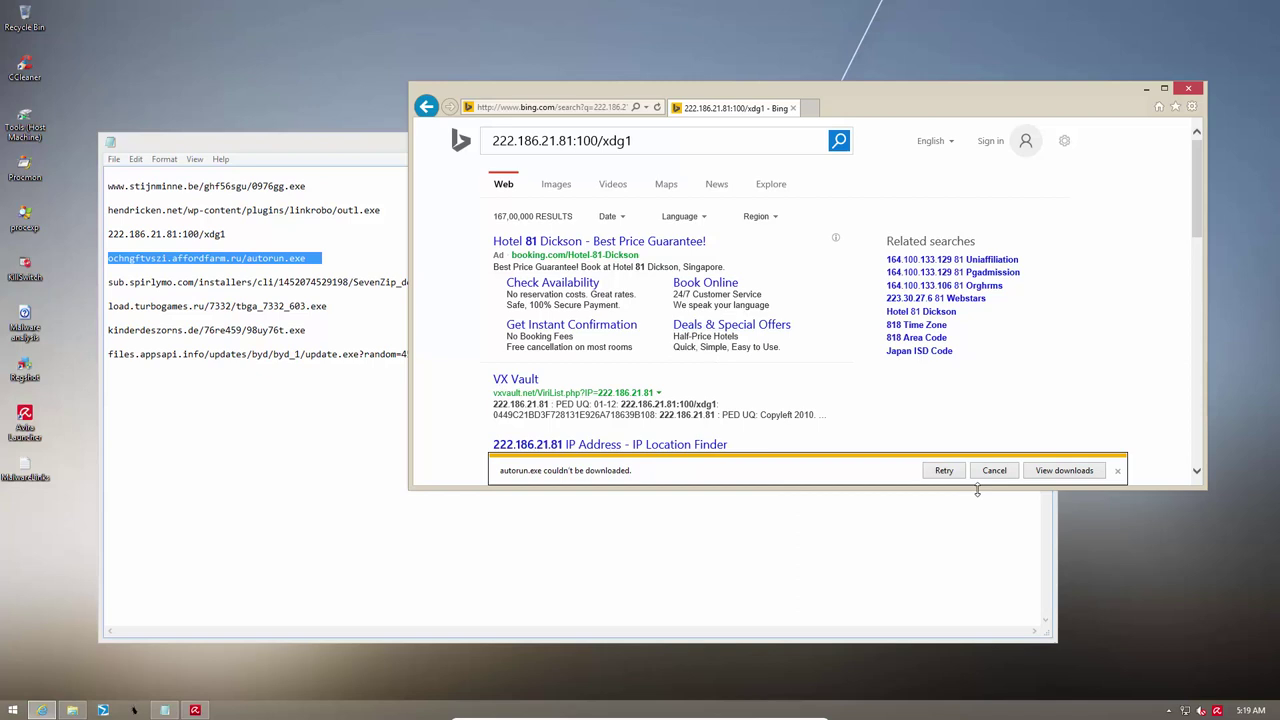
left_click(811, 107)
left_click(791, 108)
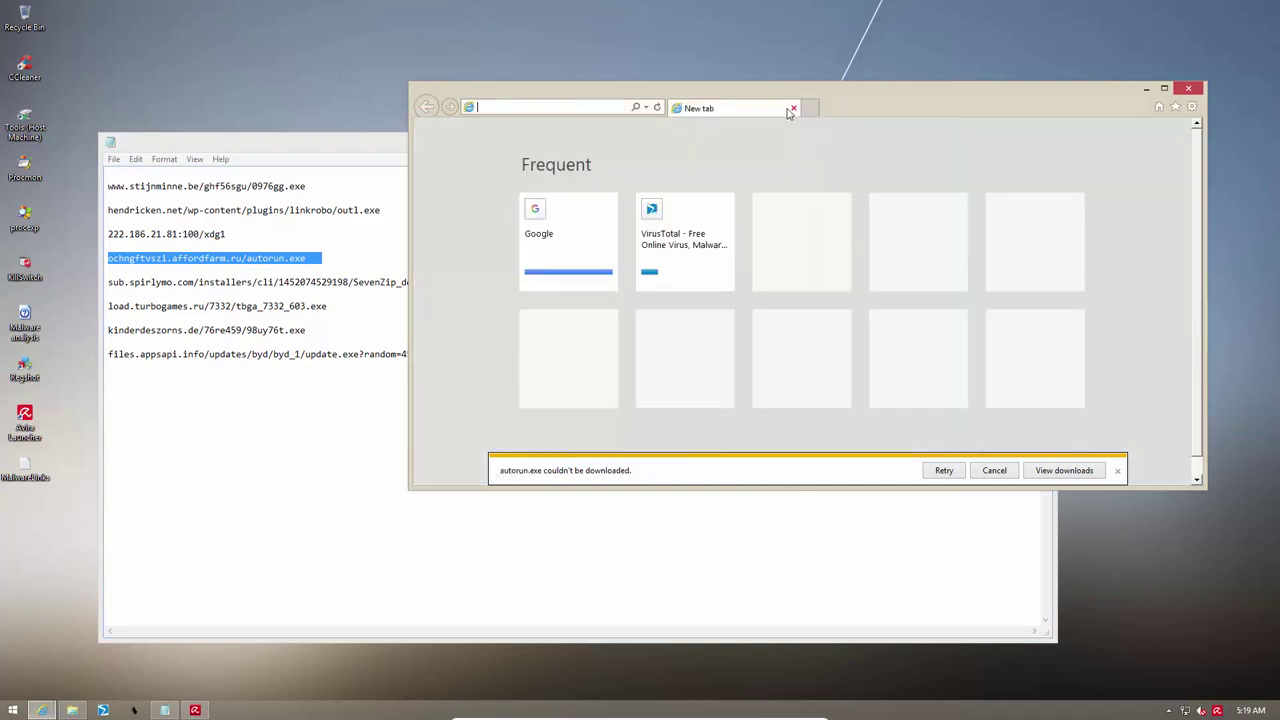
Widen the Action column and scroll sideways to read the four 'Malware found' detections.
left_click(193, 710)
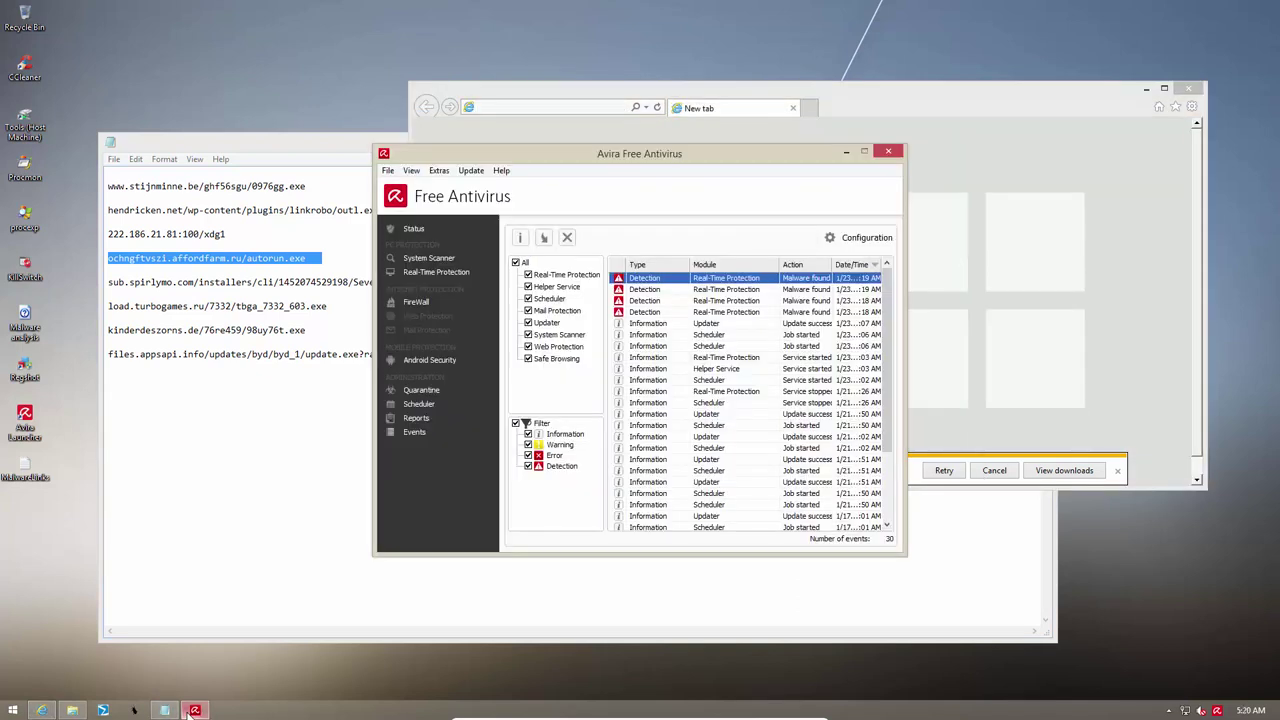
left_click(805, 313)
scroll(806, 316, "down", 3)
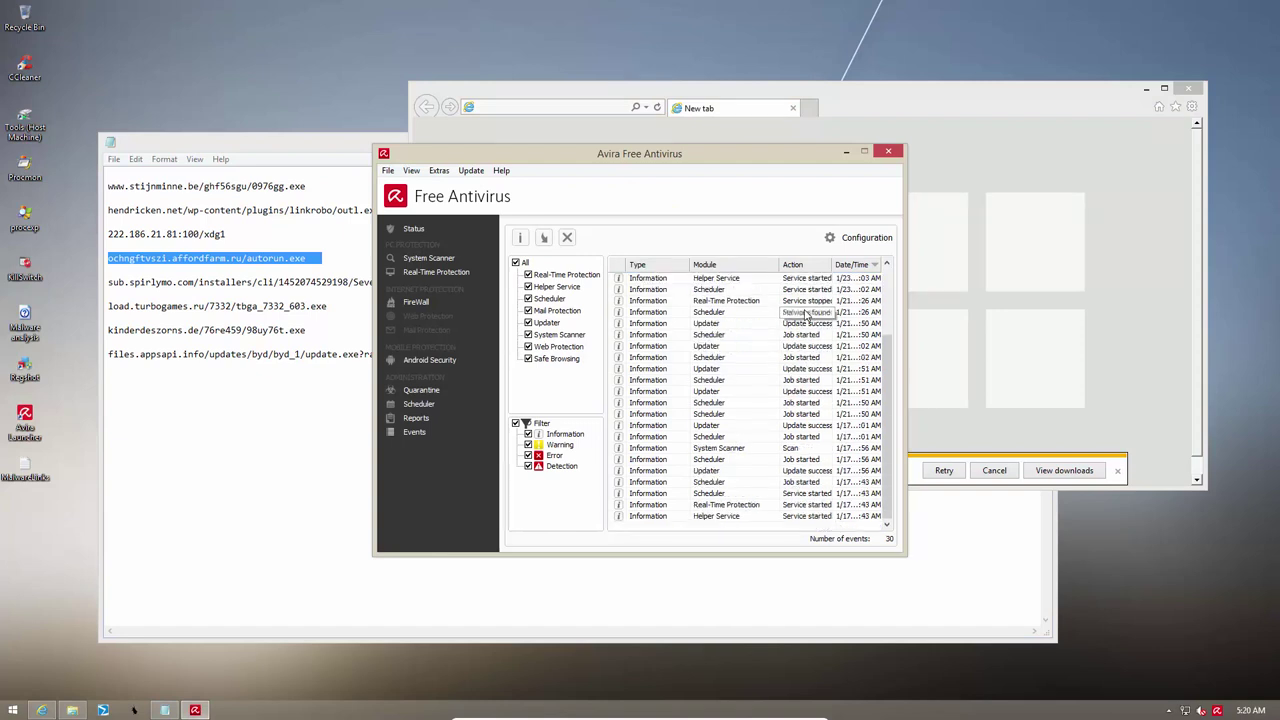
scroll(806, 316, "up", 3)
left_click(816, 280)
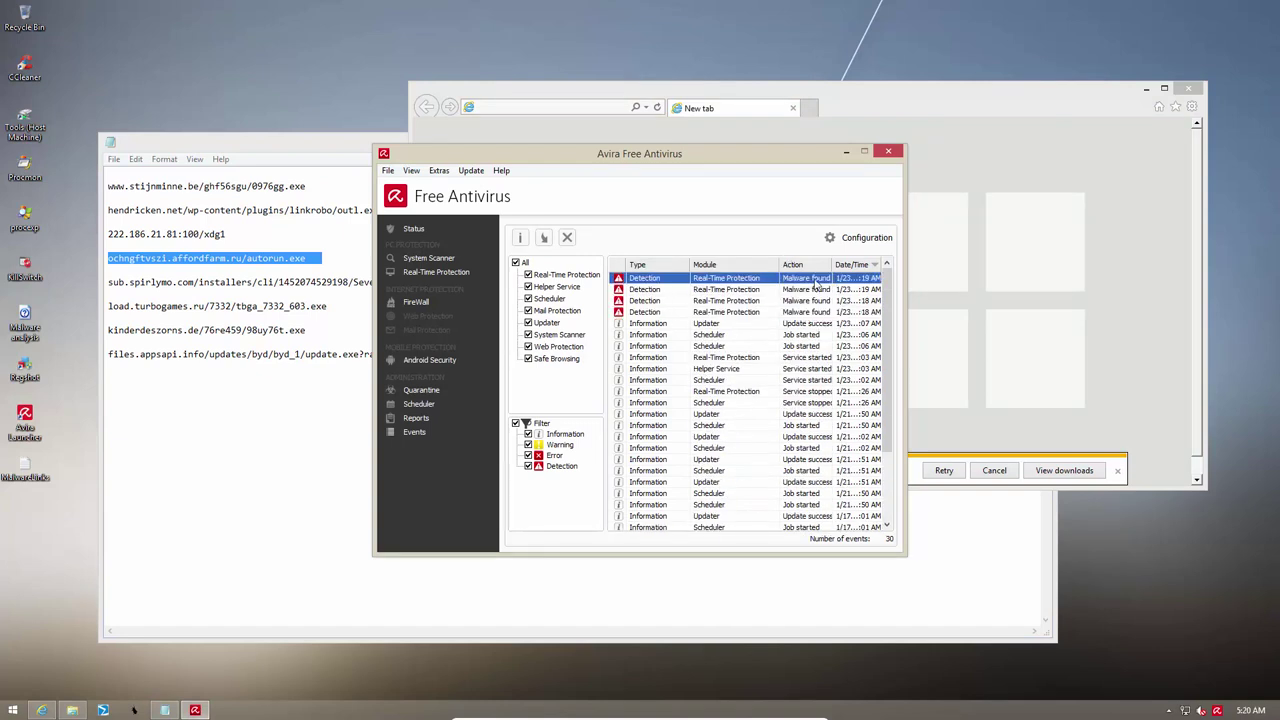
left_click_drag(833, 264, 866, 266)
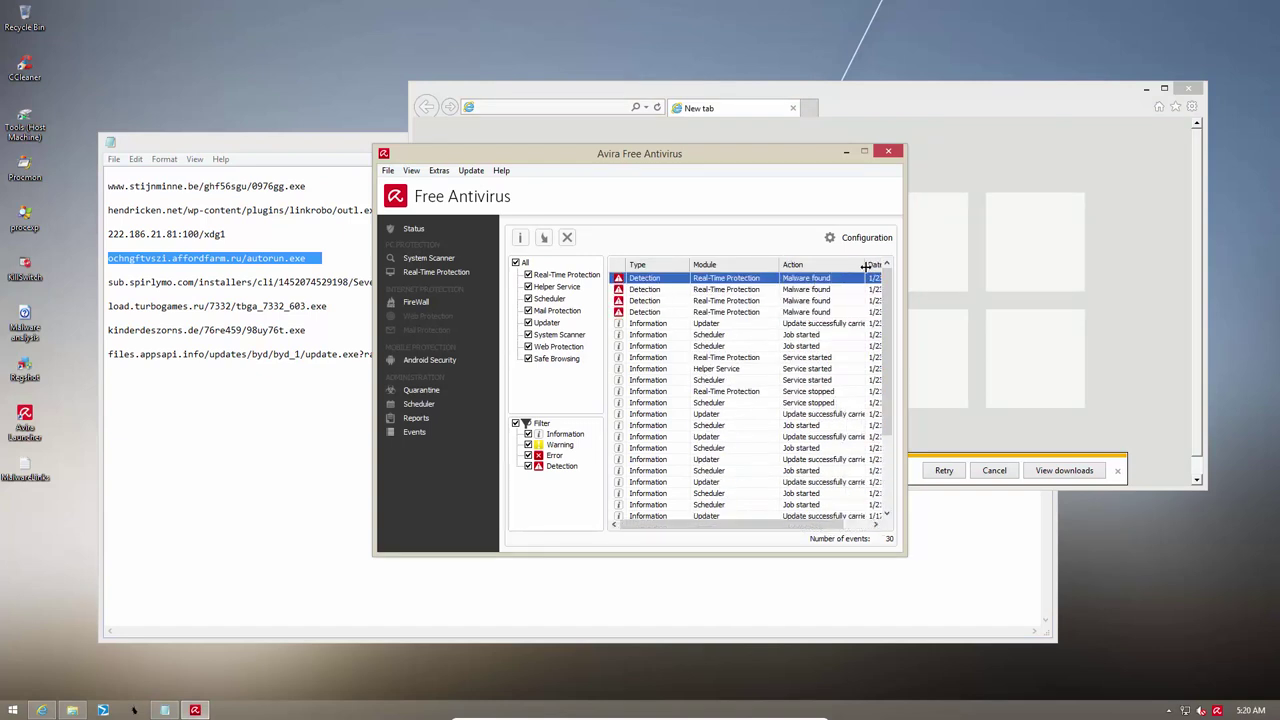
left_click_drag(745, 526, 803, 530)
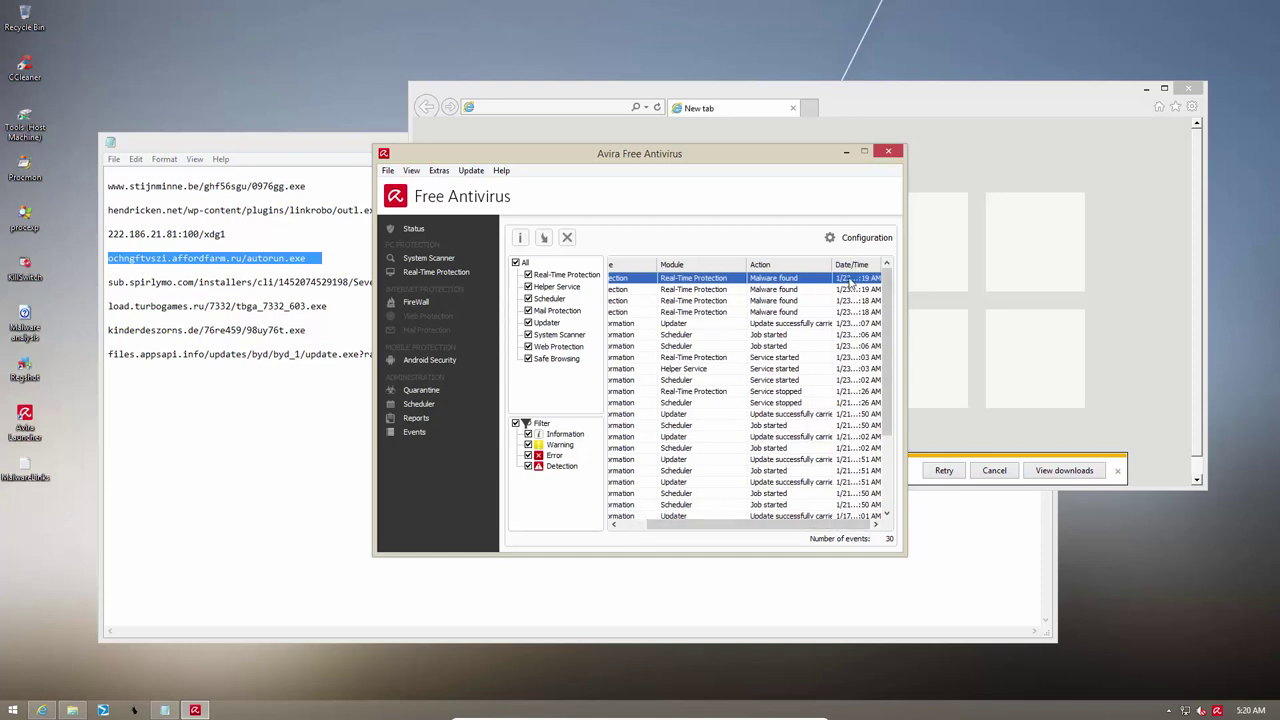
Load the sub.spirlymo.com SevenZip_downloader link, try to run it, and inspect Avira's fifth detection.
double_click(232, 281)
key("ctrl+c")
left_click(241, 281)
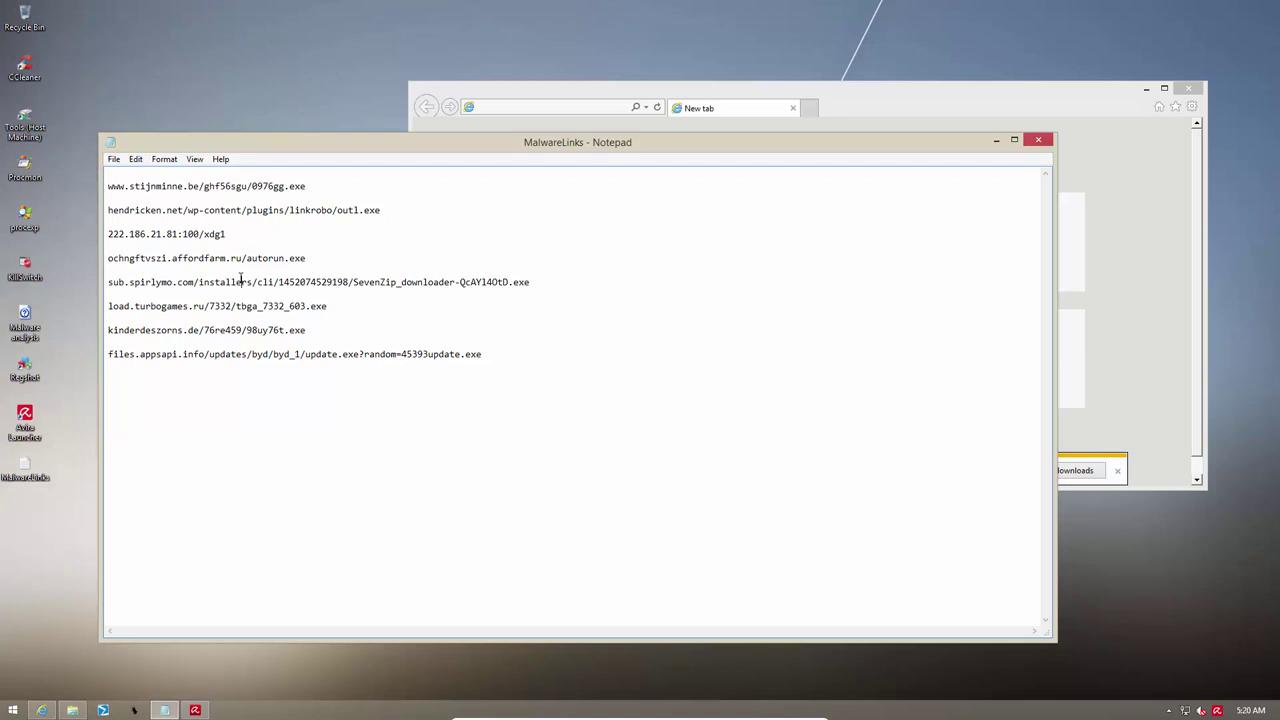
left_click_drag(535, 282, 91, 277)
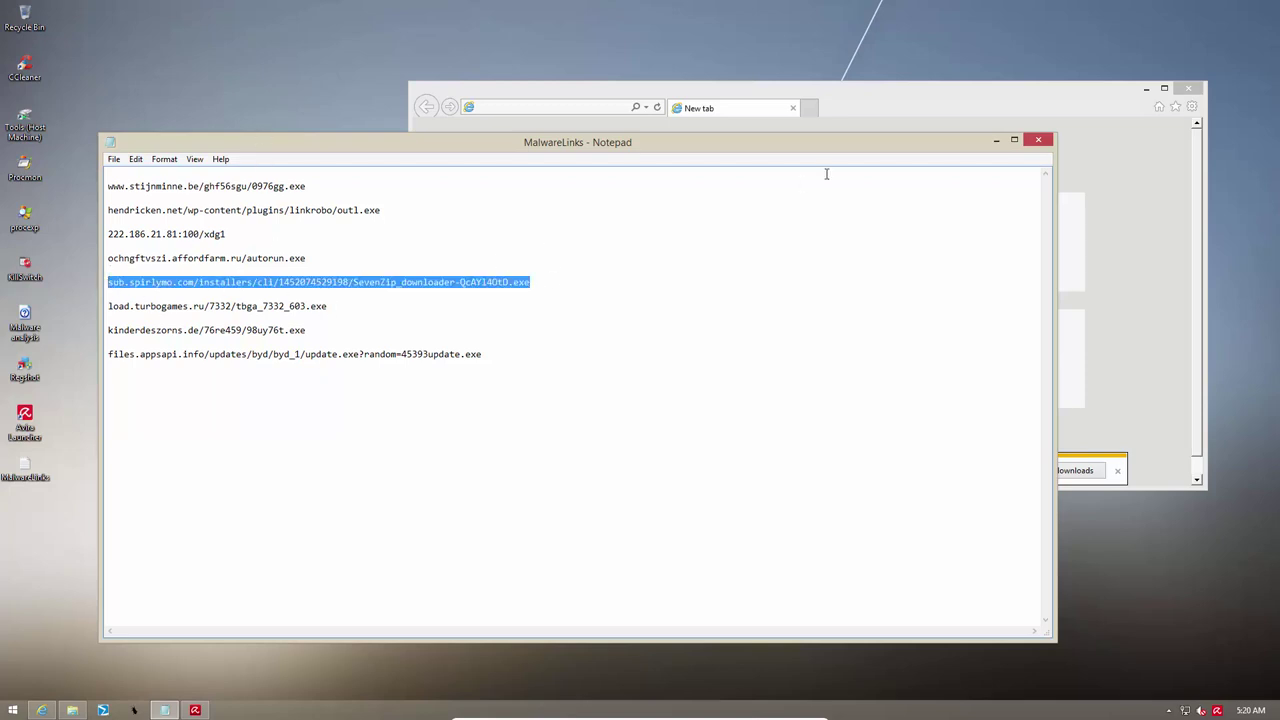
left_click(568, 118)
key("ctrl+v")
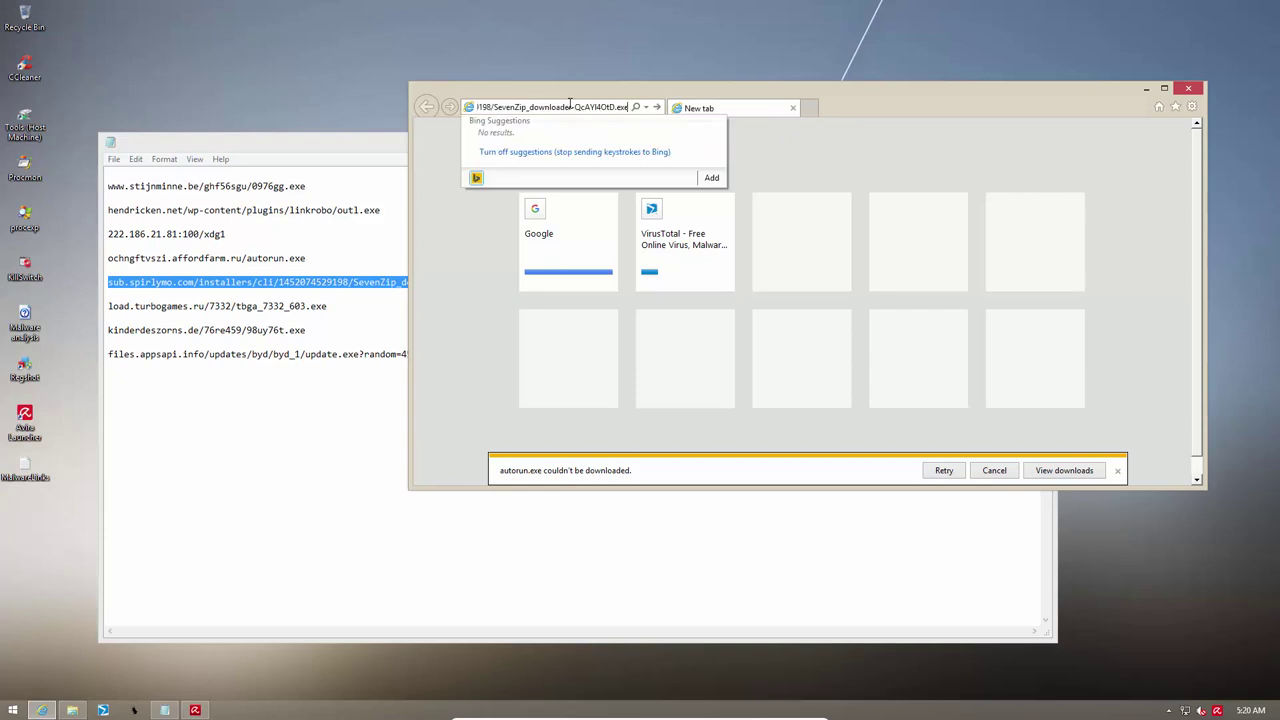
key("Return")
left_click(993, 471)
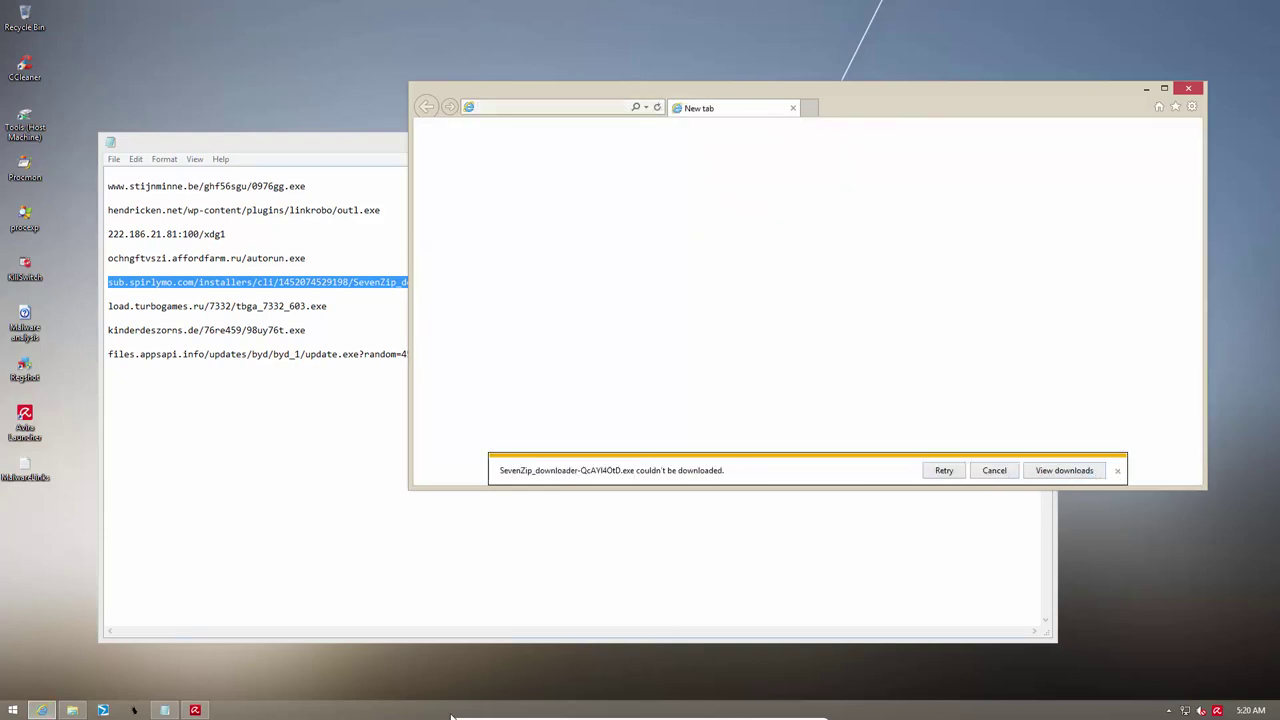
left_click(195, 710)
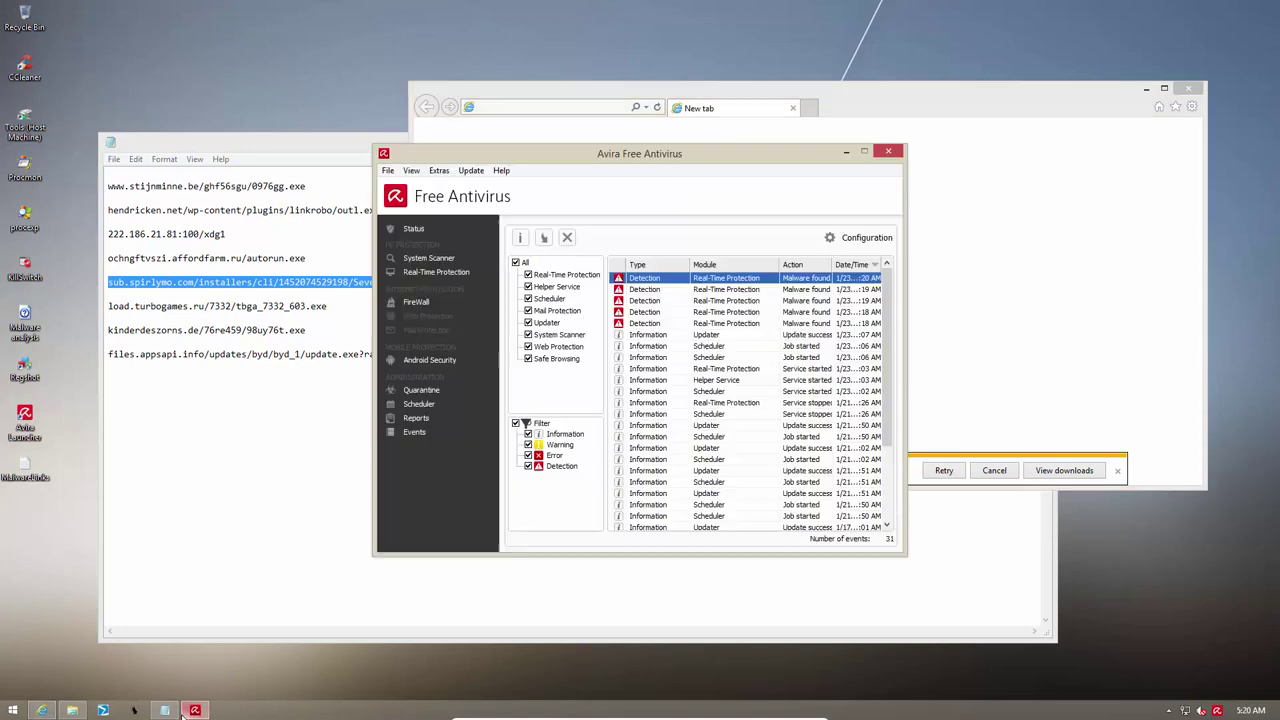
left_click(645, 323)
Copy the load.turbogames.ru link into Internet Explorer's address bar and load it.
left_click(326, 306)
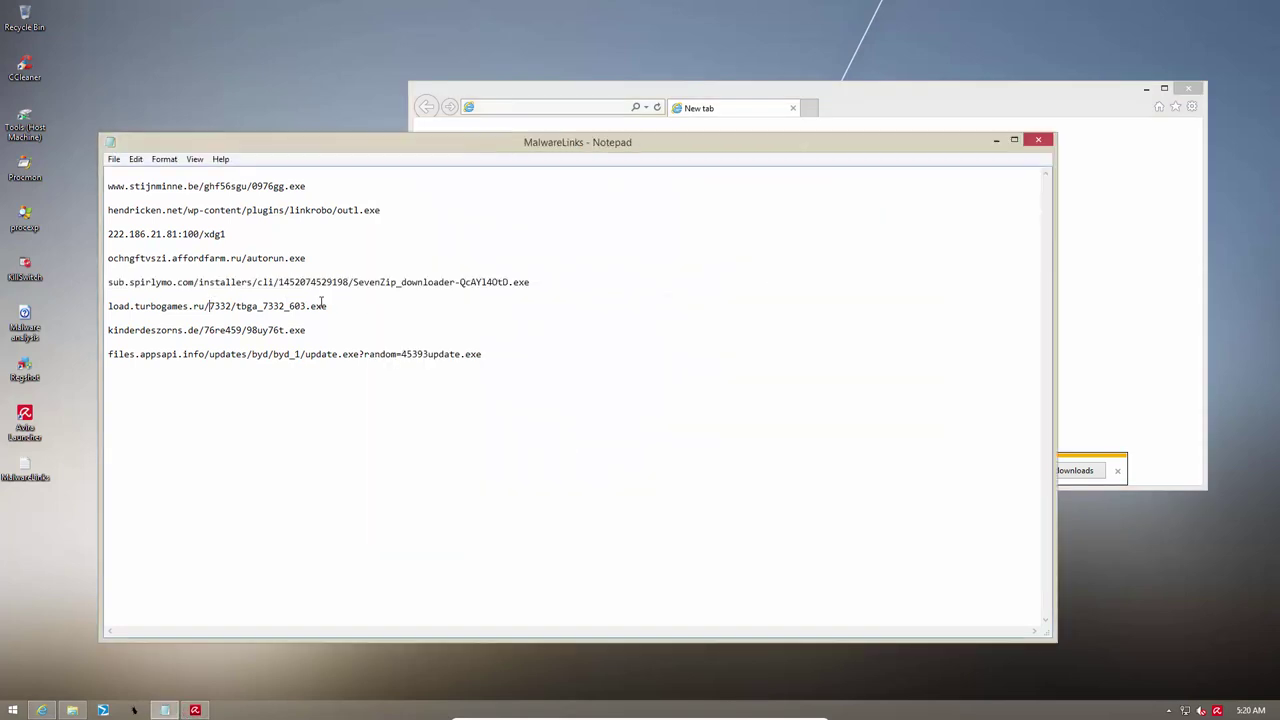
double_click(316, 306)
left_click(337, 306)
key("shift+Home")
key("ctrl+c")
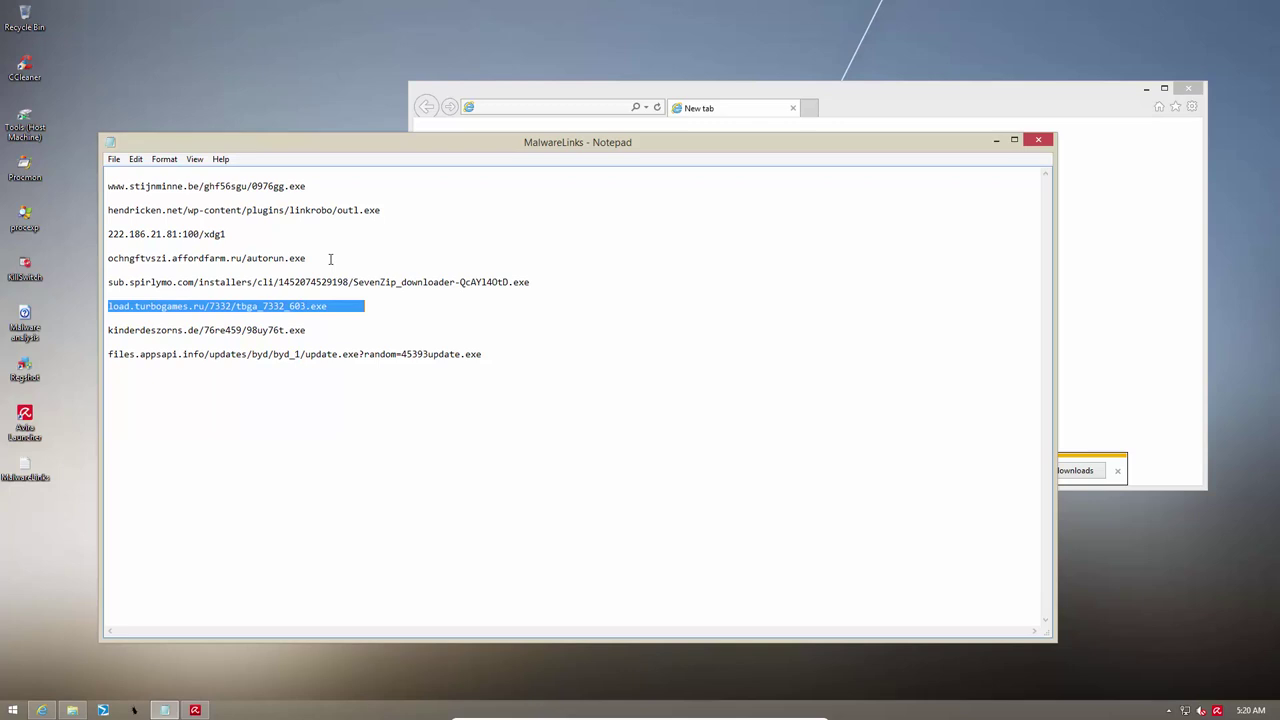
left_click(572, 106)
key("ctrl+v")
key("Return")
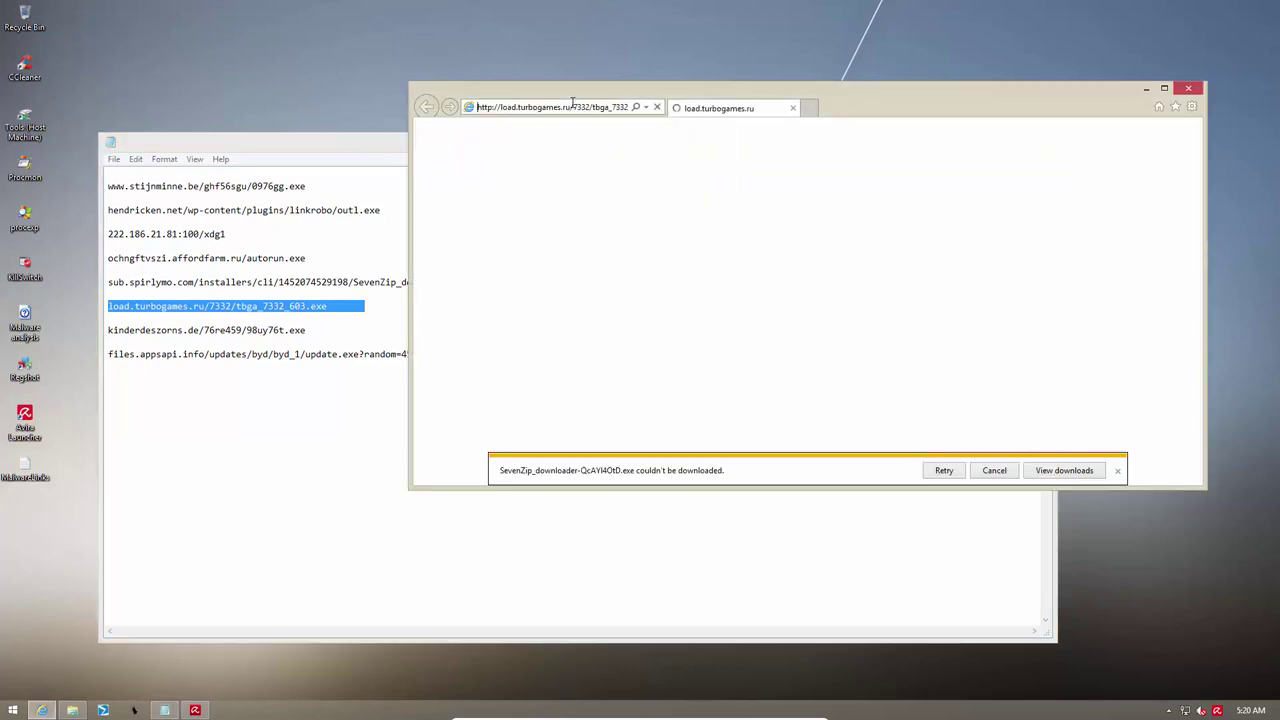
Run tbga_7332_603.exe despite the unverified-publisher warning, then switch to Avira.
left_click(1117, 470)
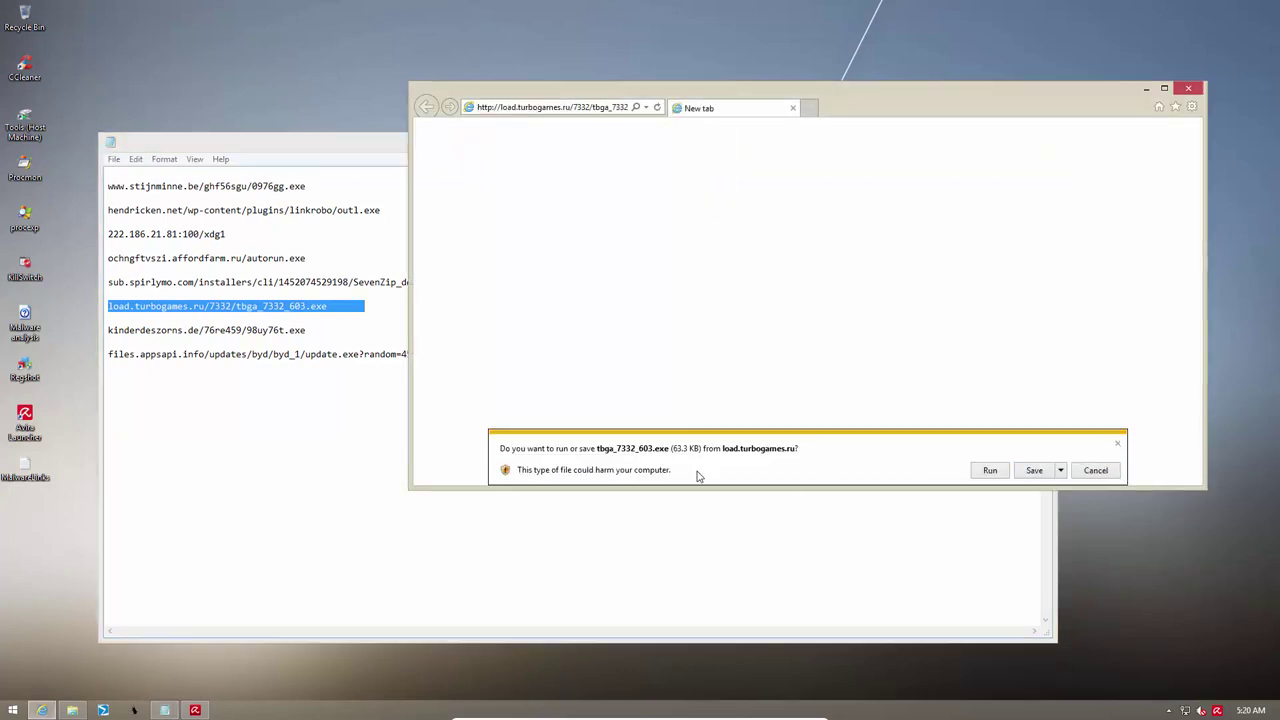
left_click(988, 471)
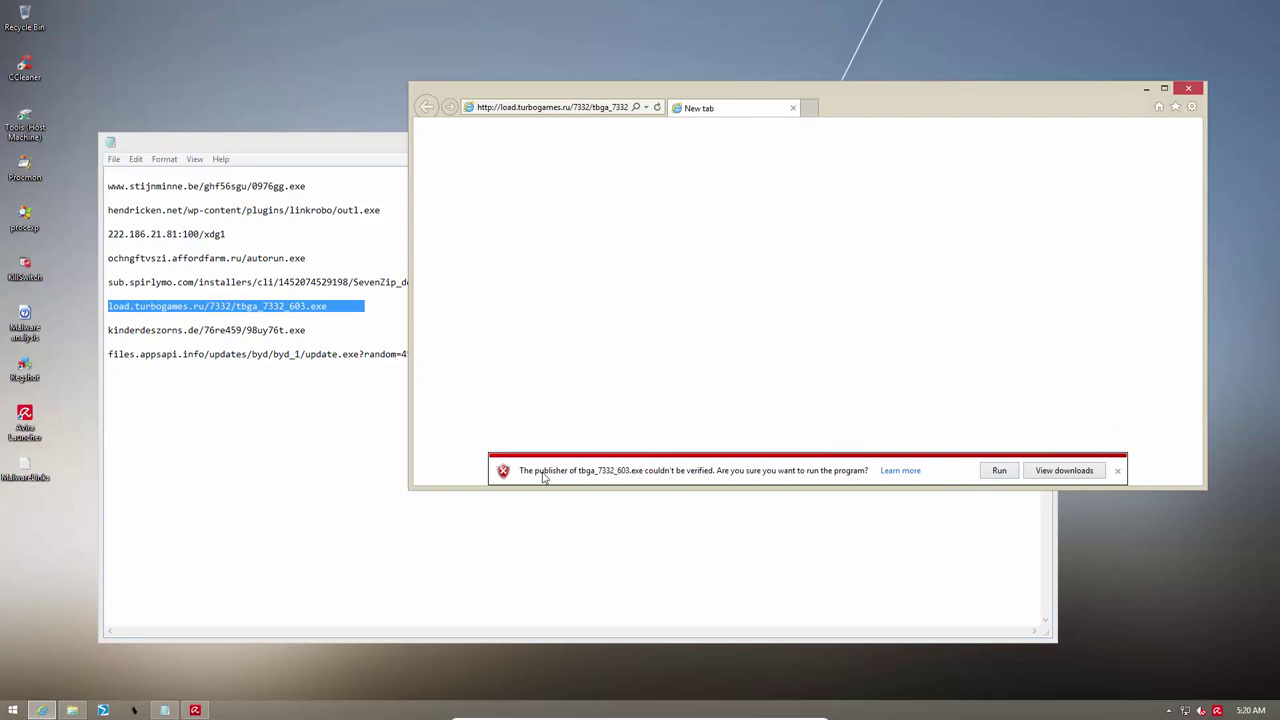
left_click(997, 477)
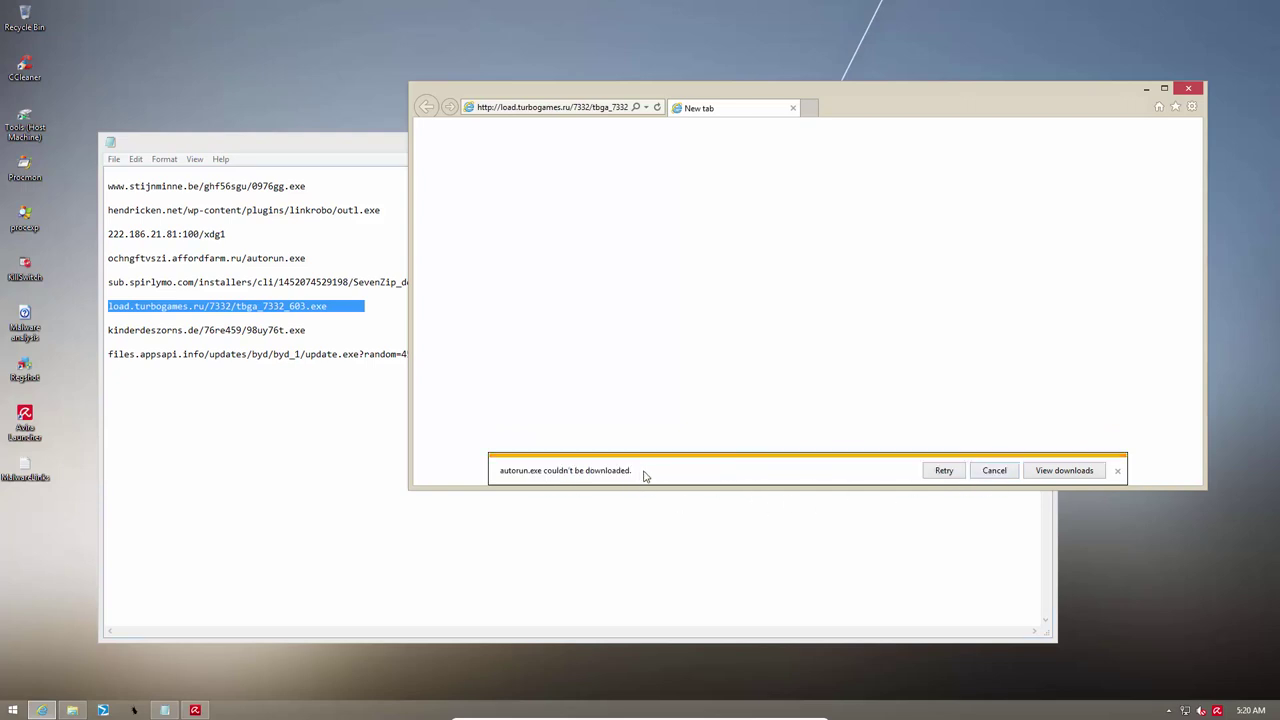
left_click(195, 710)
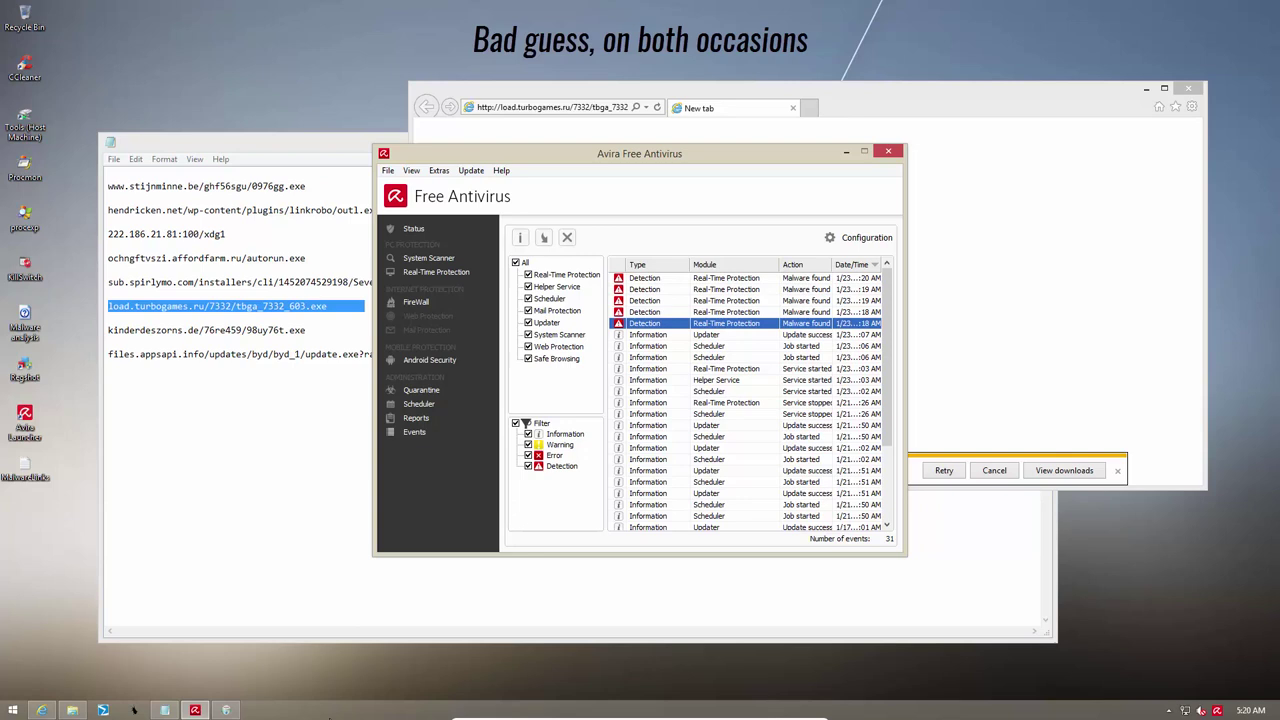
Close the TurboGames downloader and its game ad, then return to the MalwareLinks list.
left_click(226, 710)
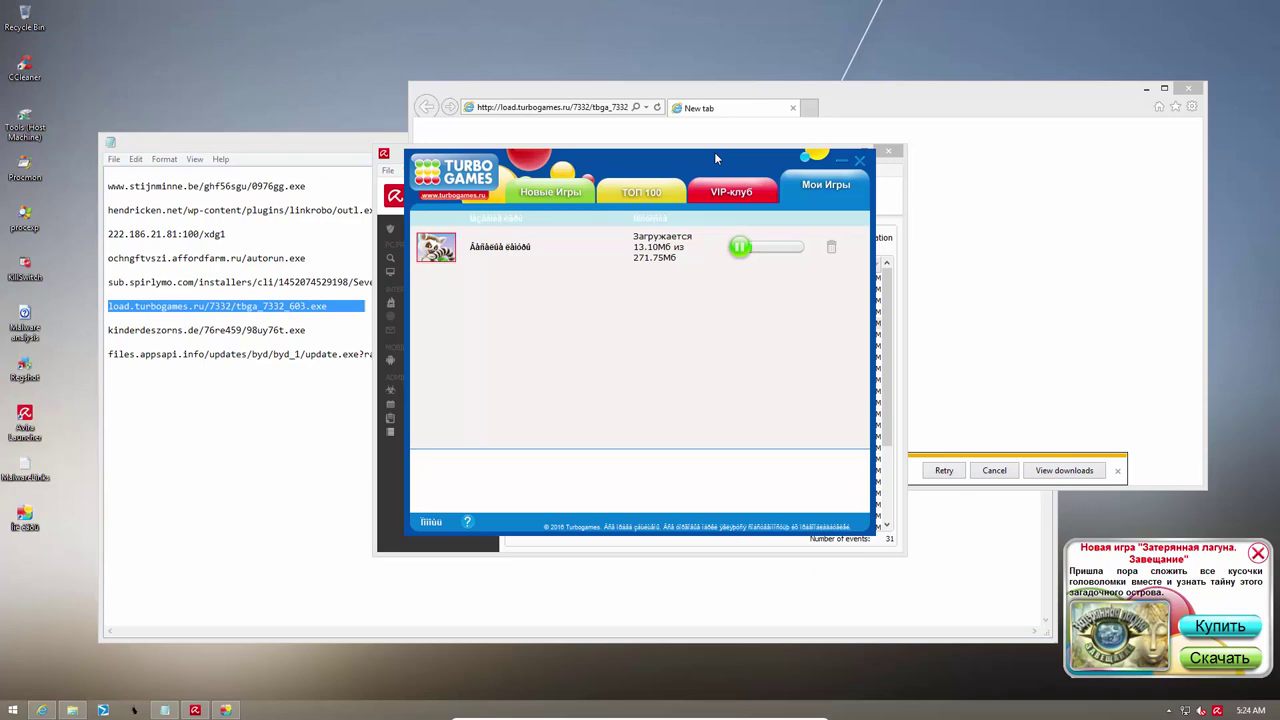
left_click_drag(712, 155, 592, 202)
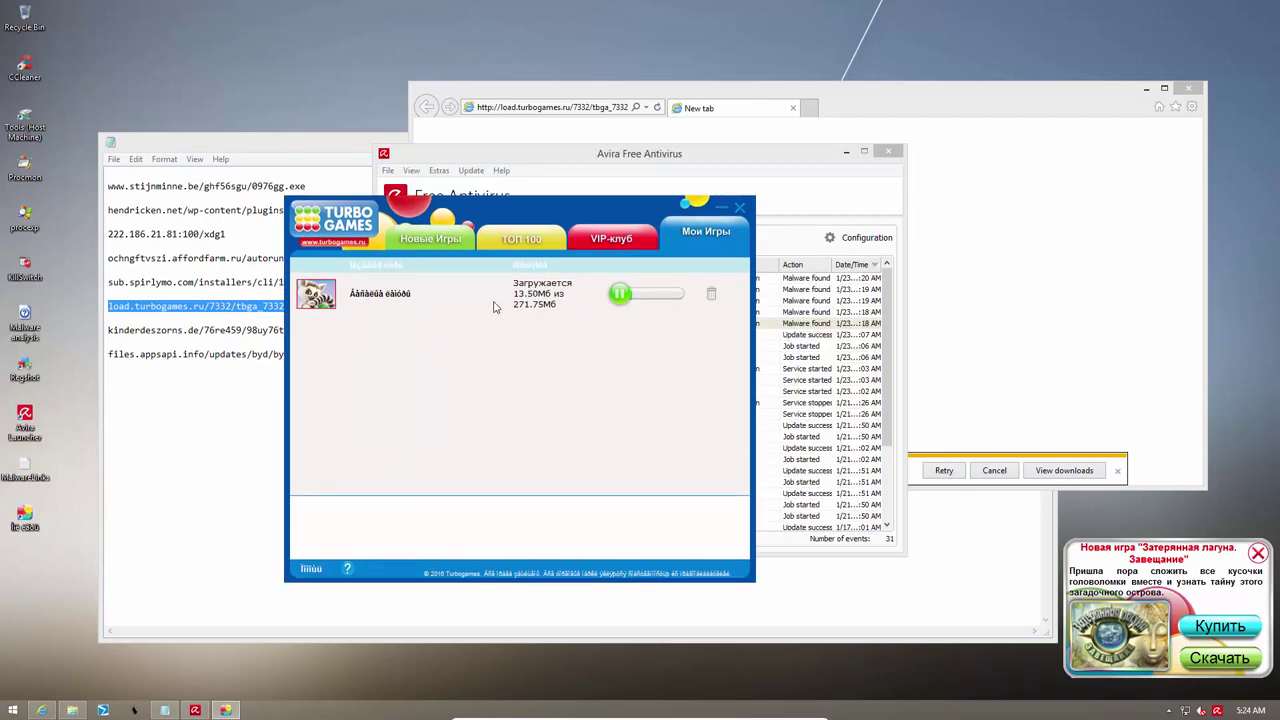
left_click(740, 211)
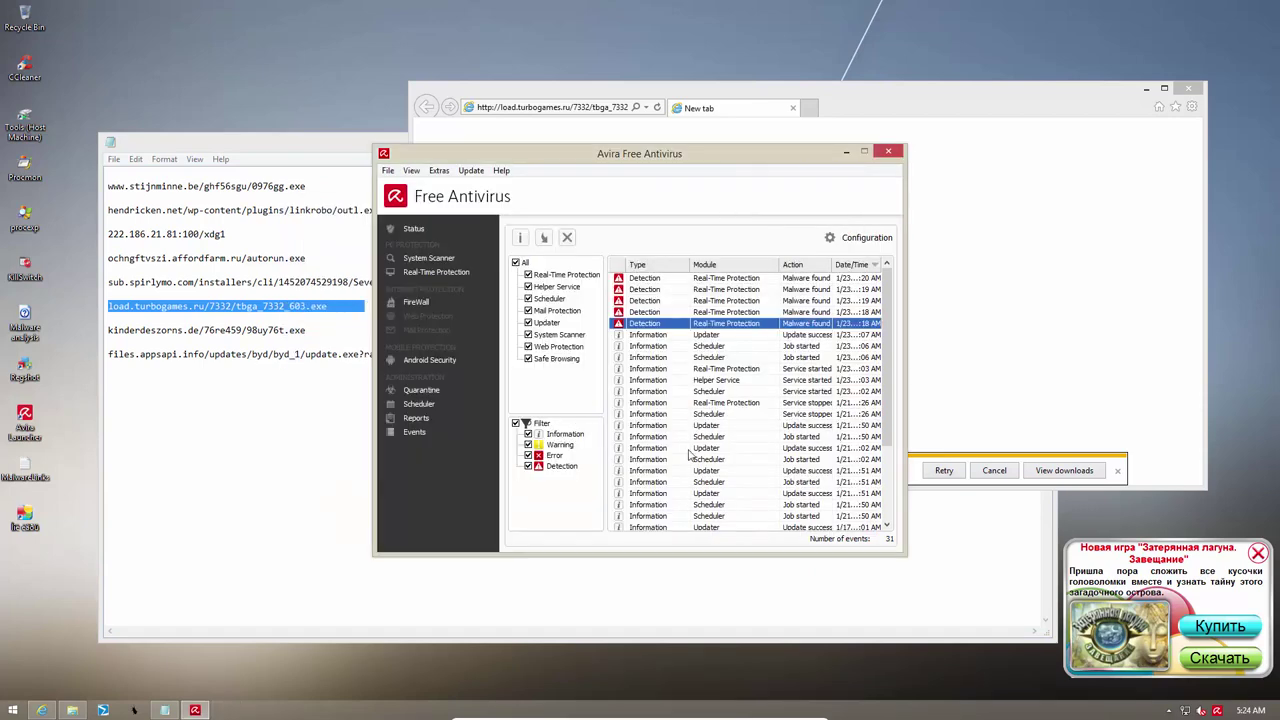
left_click(1256, 552)
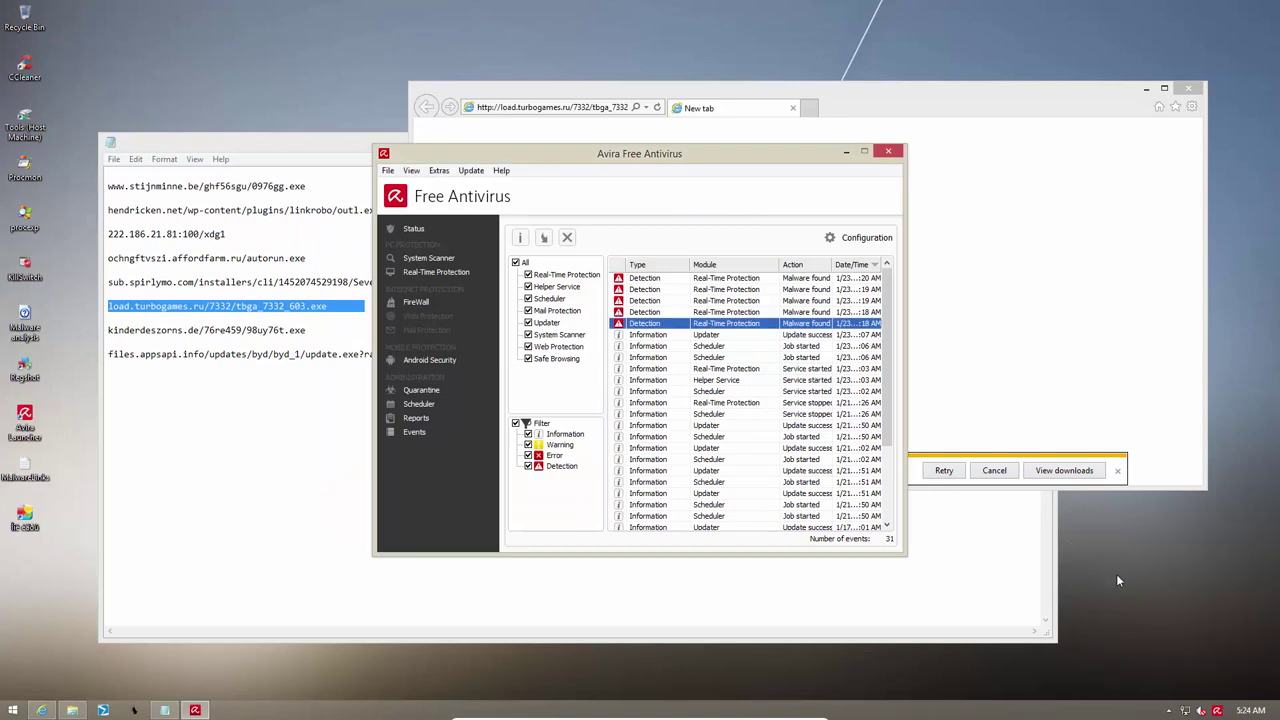
left_click(205, 333)
Load the kinderdeszorns.de link in Internet Explorer and run the 98uy76t.exe download.
triple_click(205, 333)
key("ctrl+c")
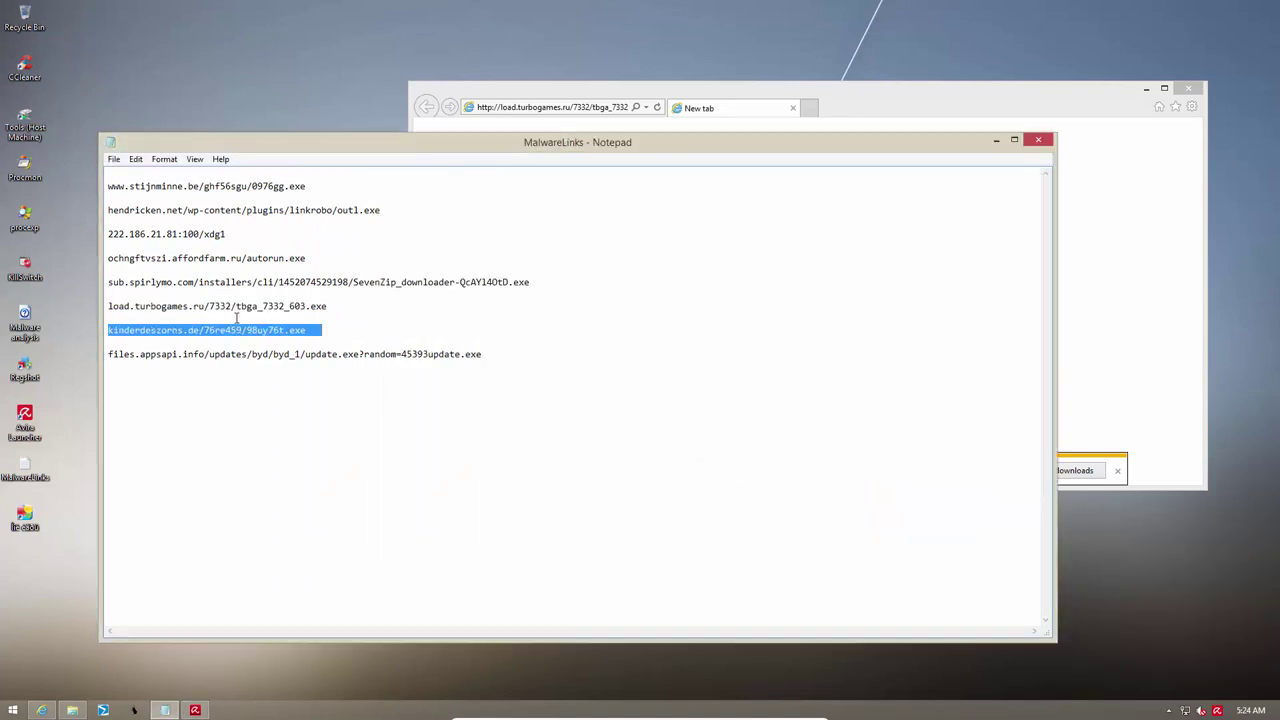
left_click(510, 107)
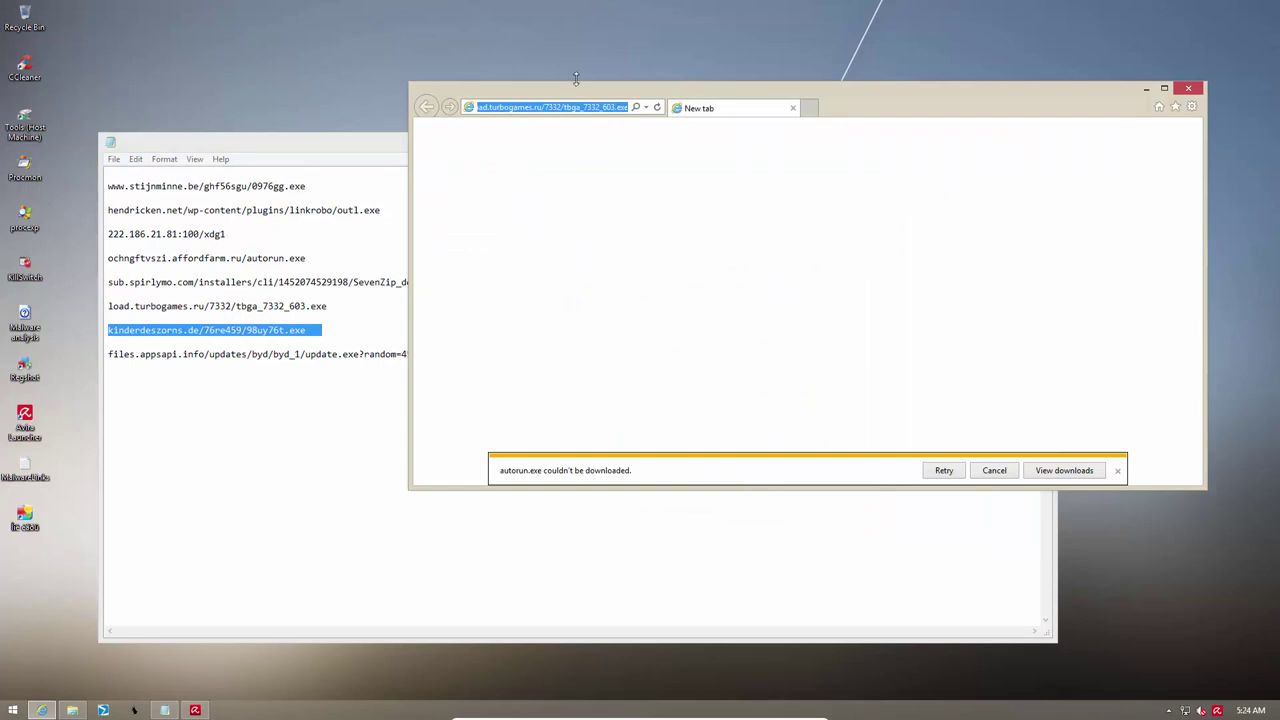
key("ctrl+v")
key("Return")
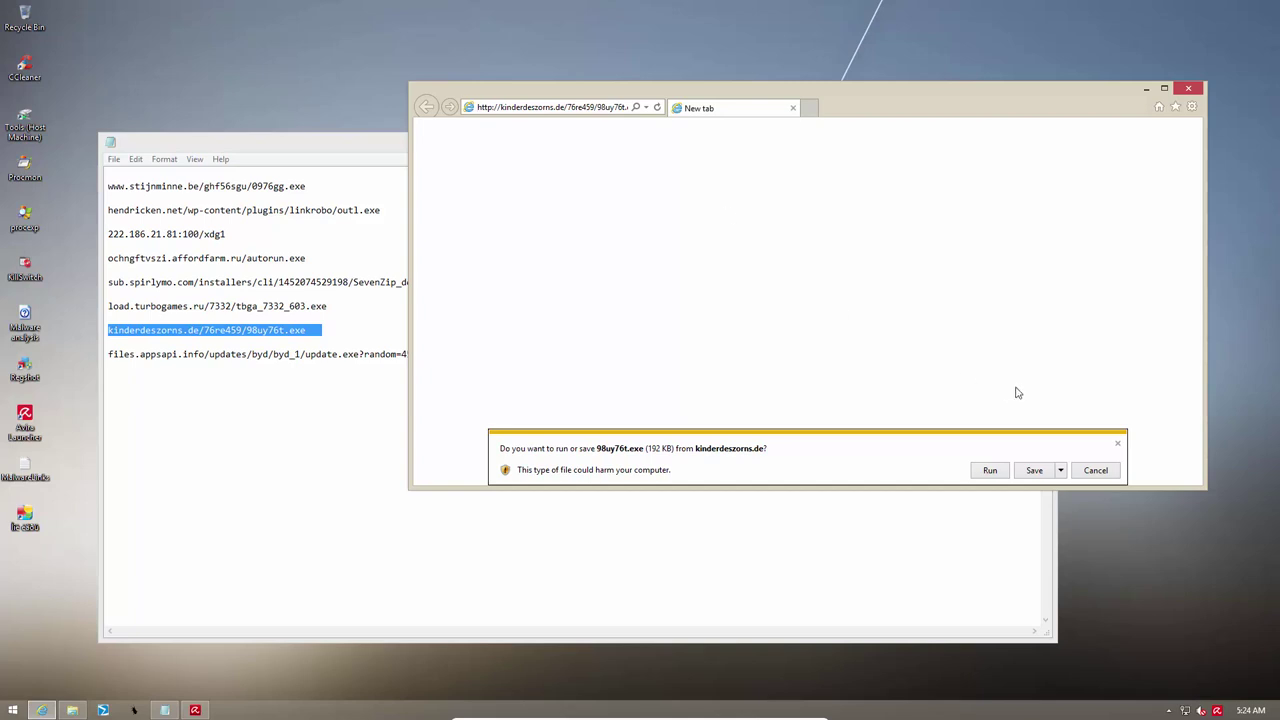
left_click(988, 470)
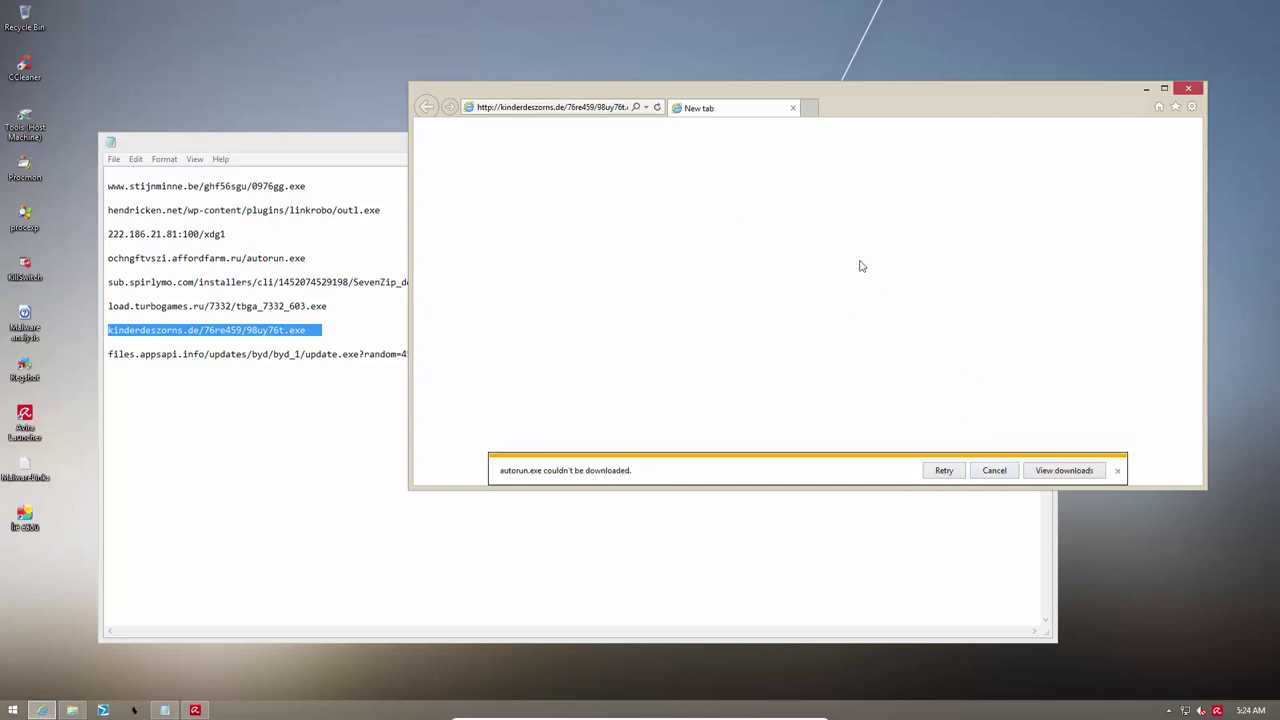
left_click(1118, 471)
Select the files.appsapi.info link line in Notepad and dismiss the 98uy76t.exe download failure.
double_click(185, 355)
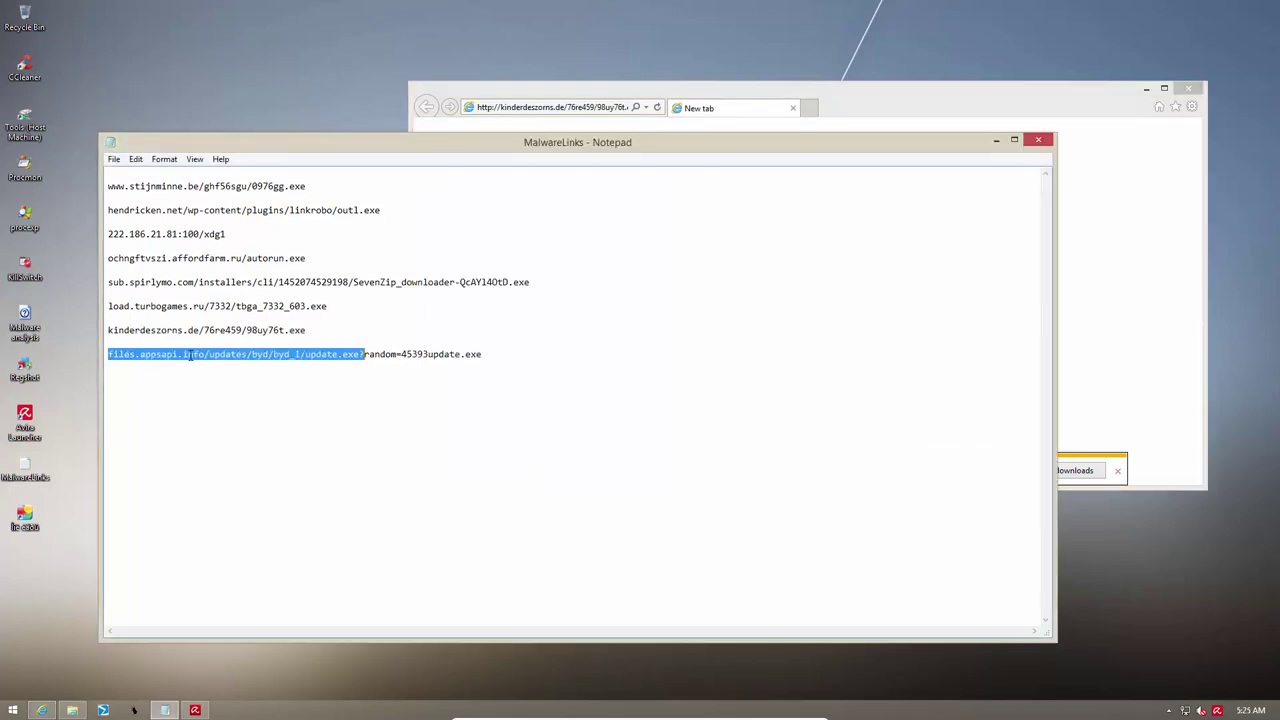
left_click(185, 355)
double_click(192, 355)
left_click(192, 355)
double_click(192, 355)
left_click(336, 355)
left_click_drag(481, 354, 102, 355)
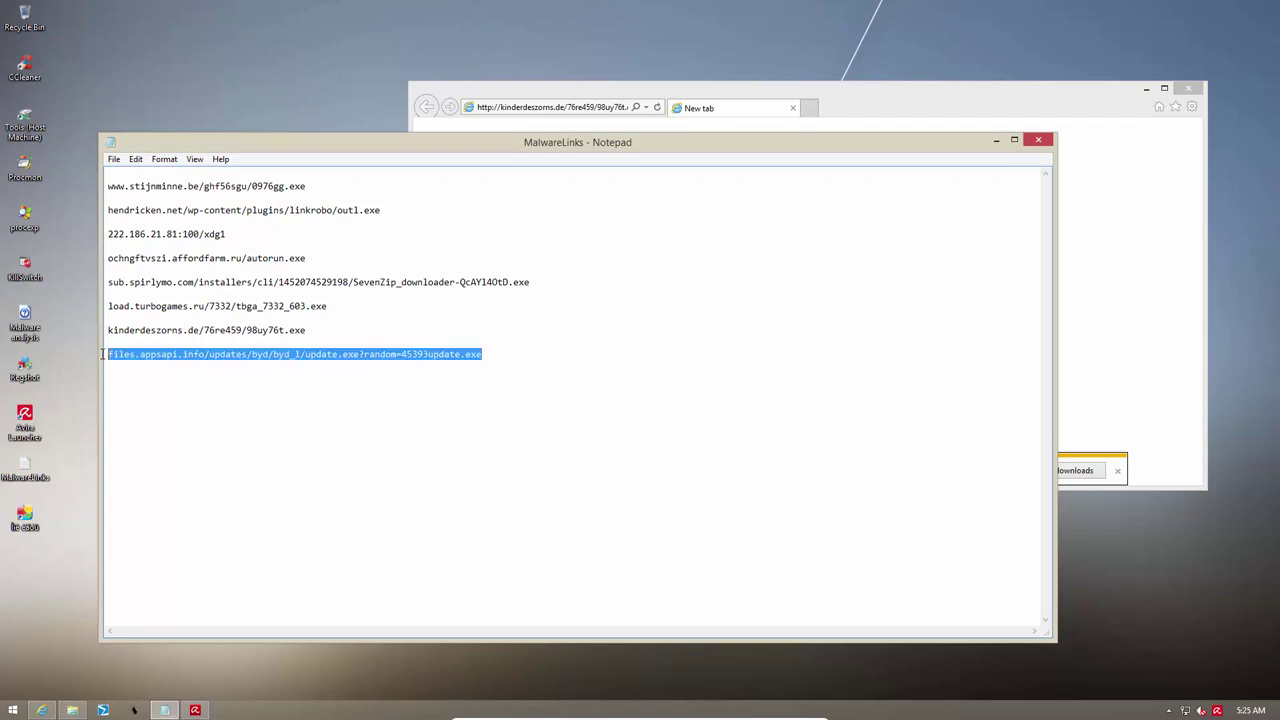
left_click(1180, 307)
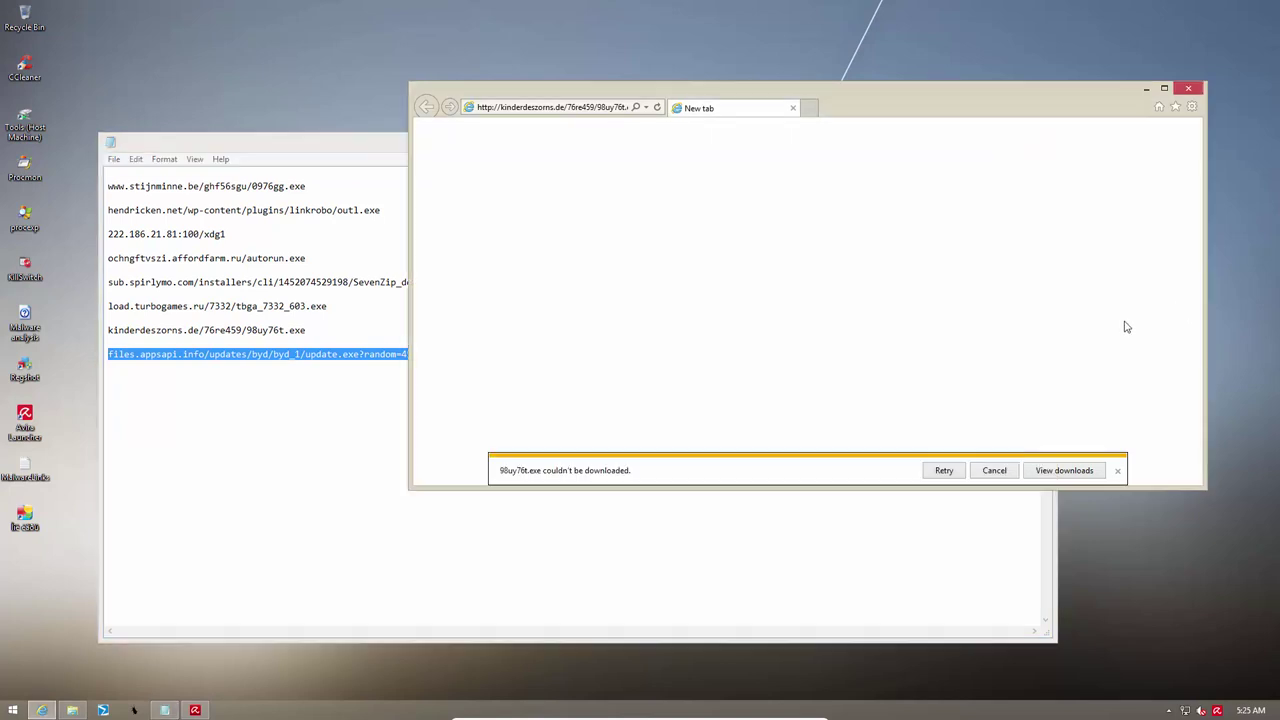
left_click(1116, 471)
Paste the files.appsapi.info link into Internet Explorer and run the update.exe download.
left_click(195, 710)
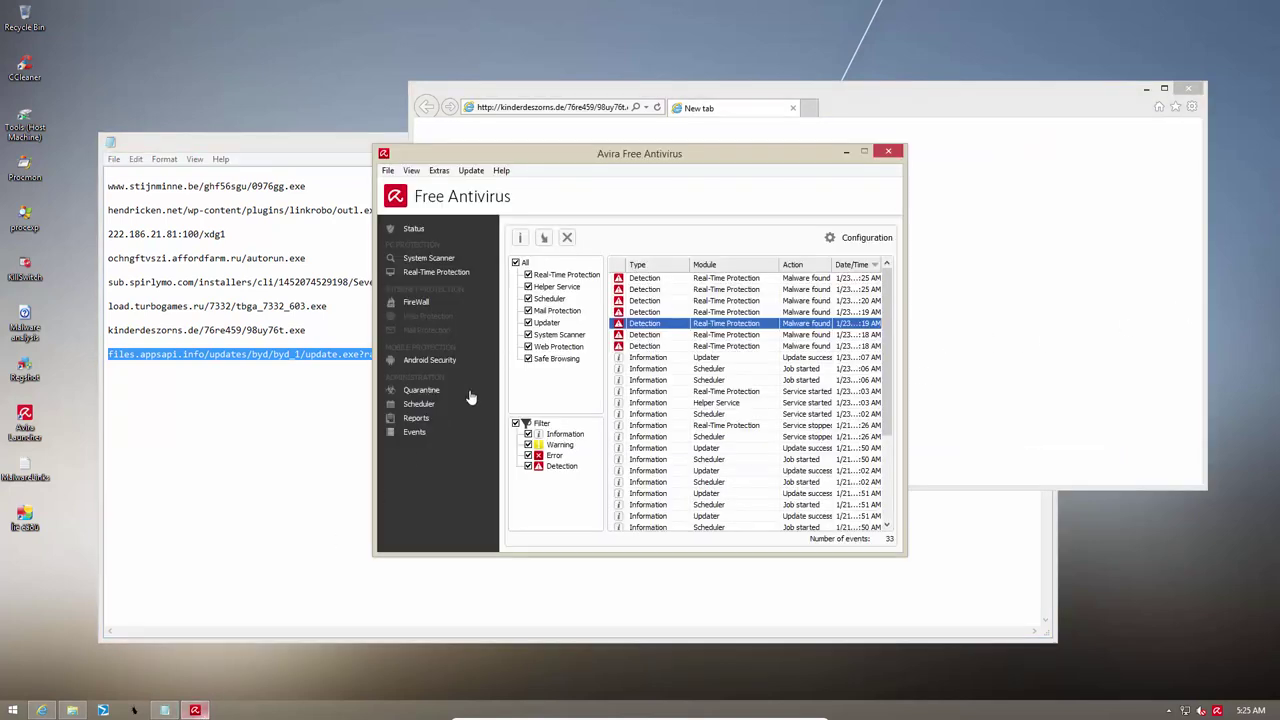
left_click(1006, 263)
left_click(537, 107)
key("ctrl+v")
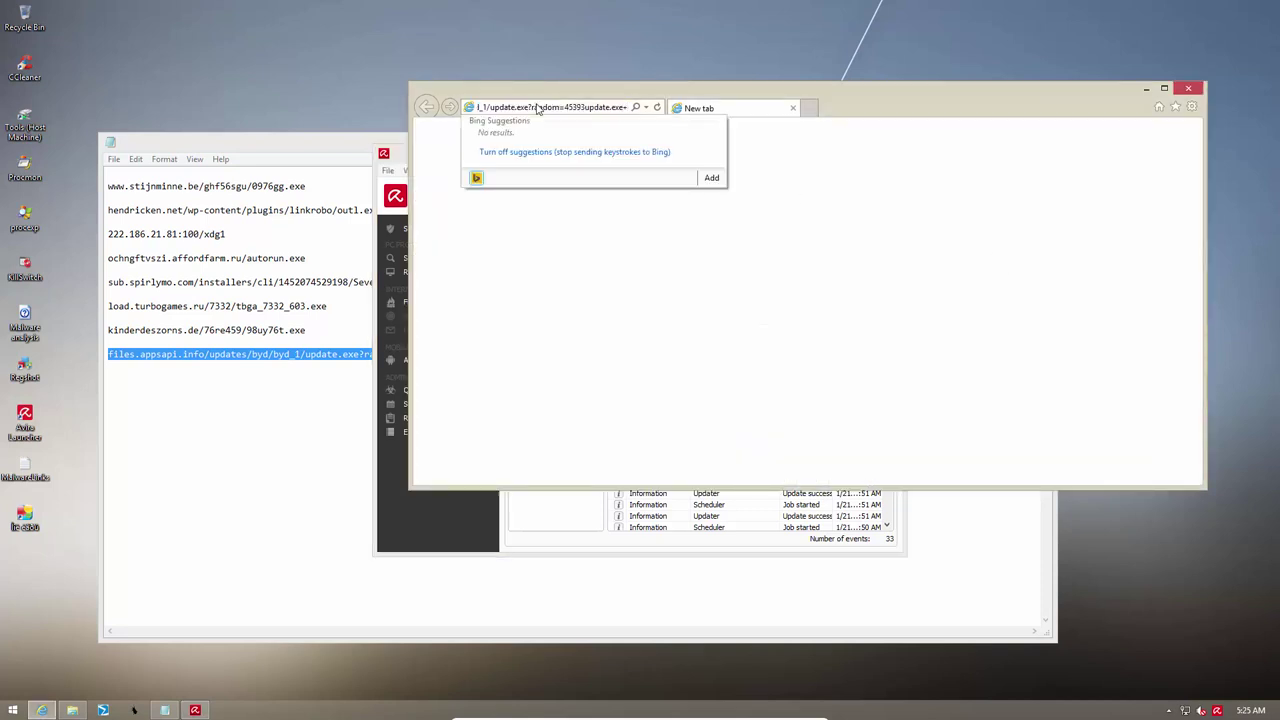
key("Return")
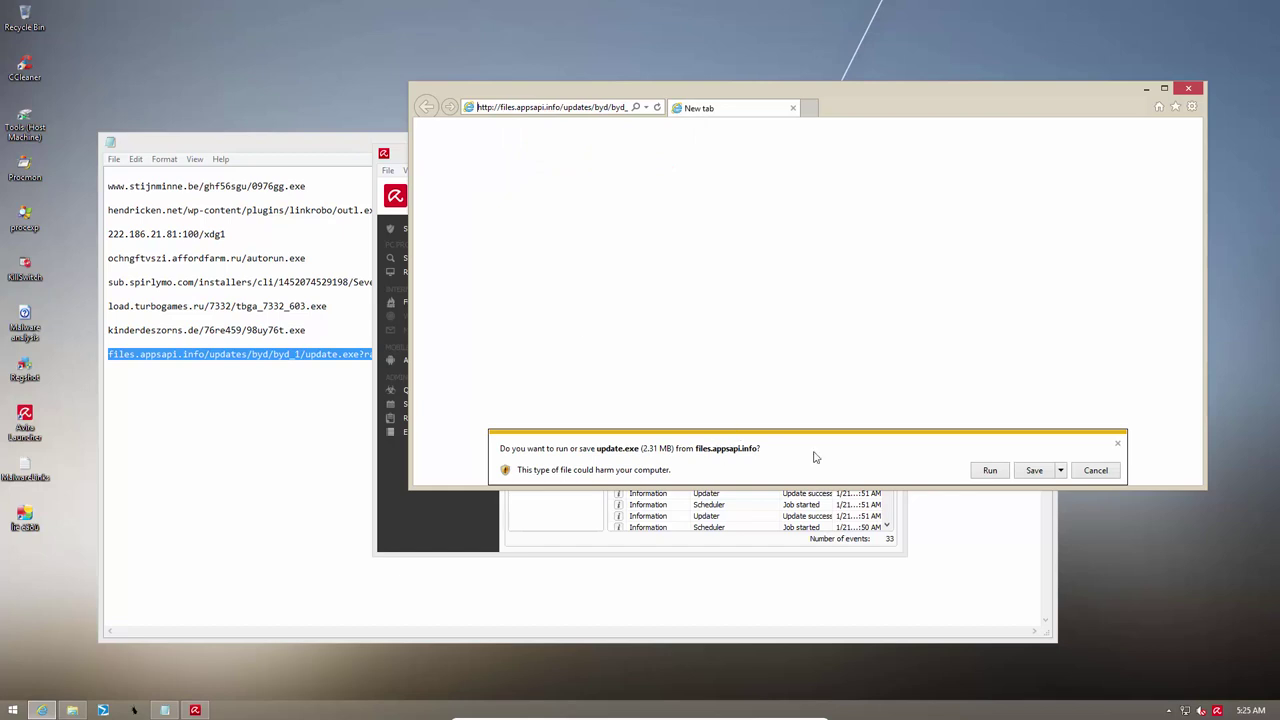
left_click(990, 471)
Close the malware links notes and pick out the latest detections in Avira's events log.
left_click(237, 443)
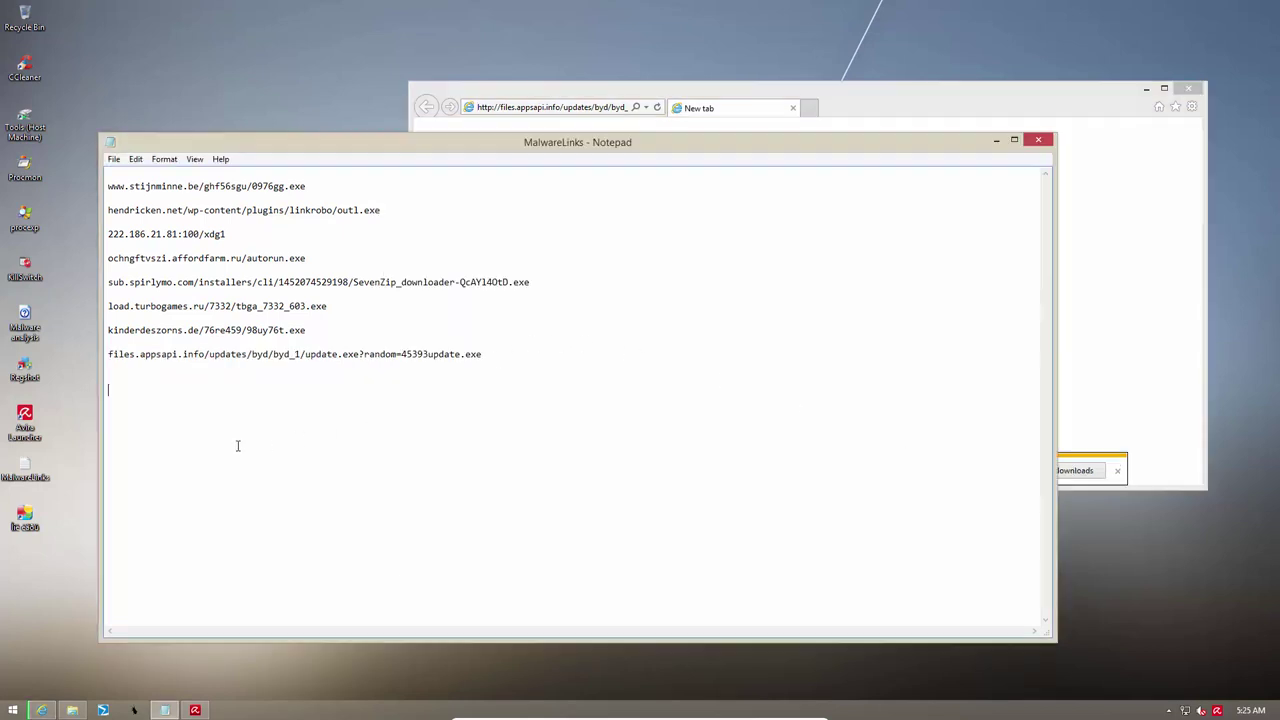
left_click(1040, 141)
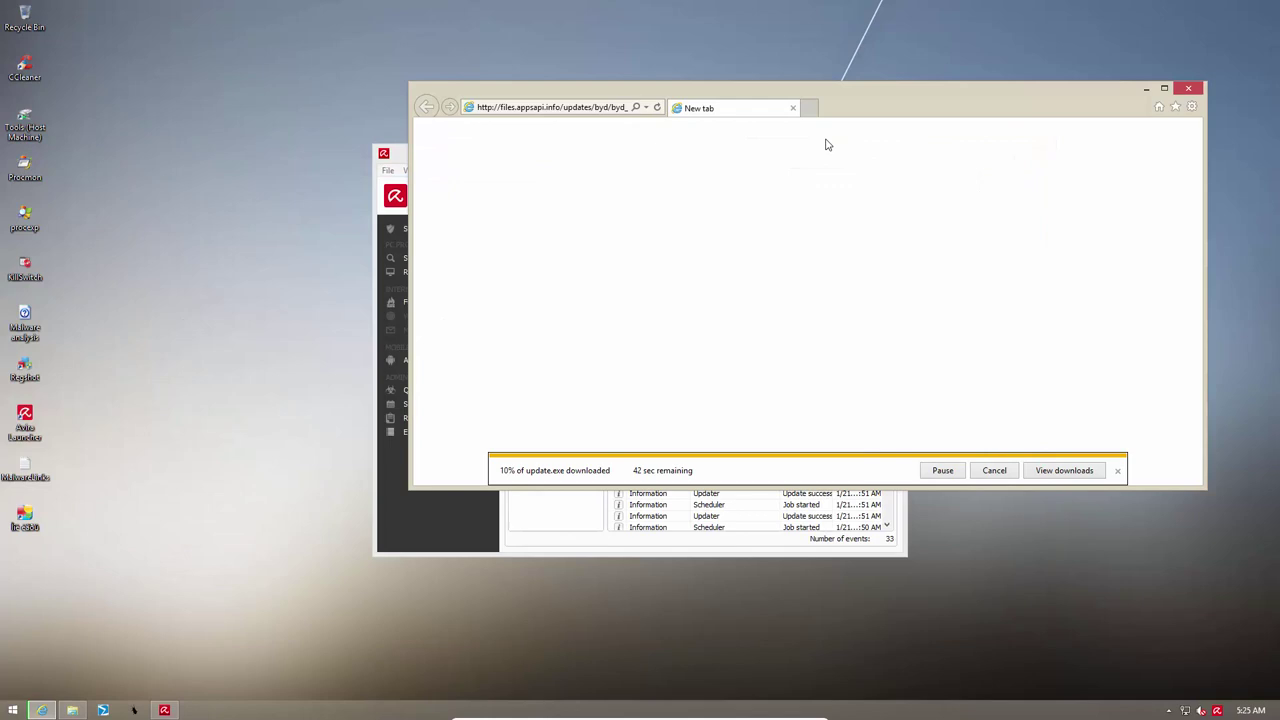
left_click(535, 514)
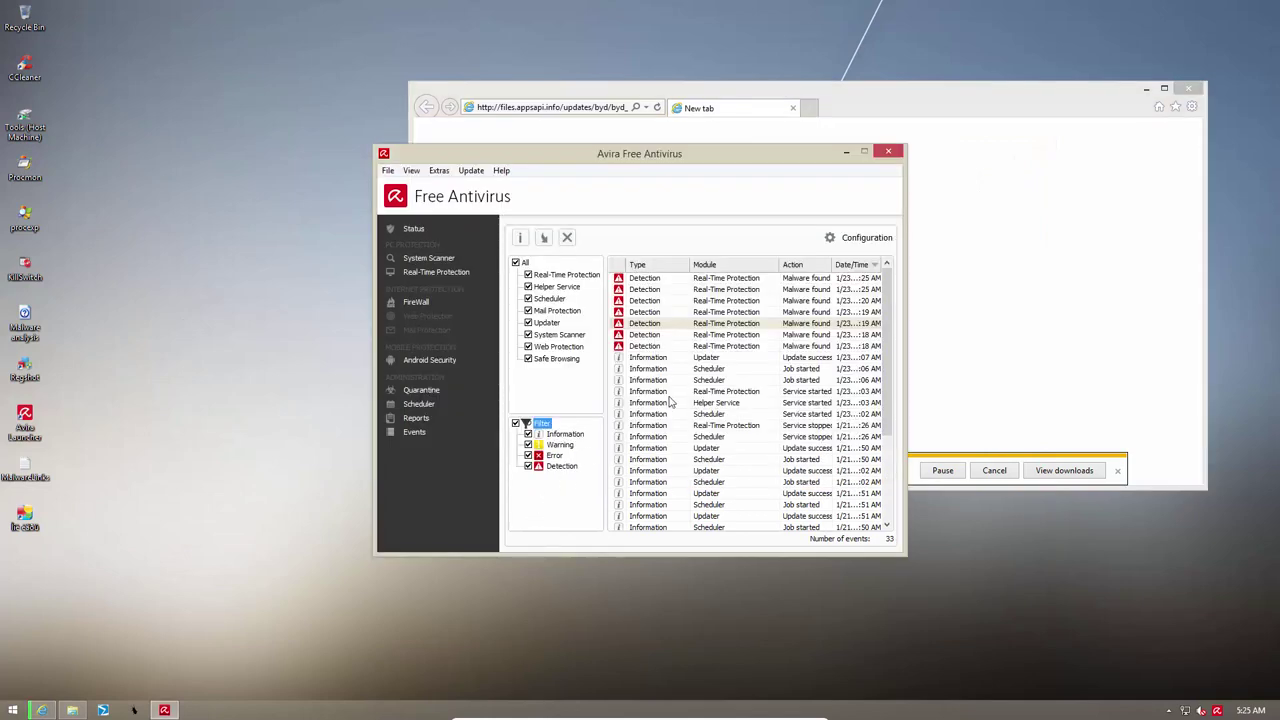
left_click_drag(652, 347, 660, 290)
Reopen the TurboGames downloader window from the hidden tray icons.
left_click(1037, 254)
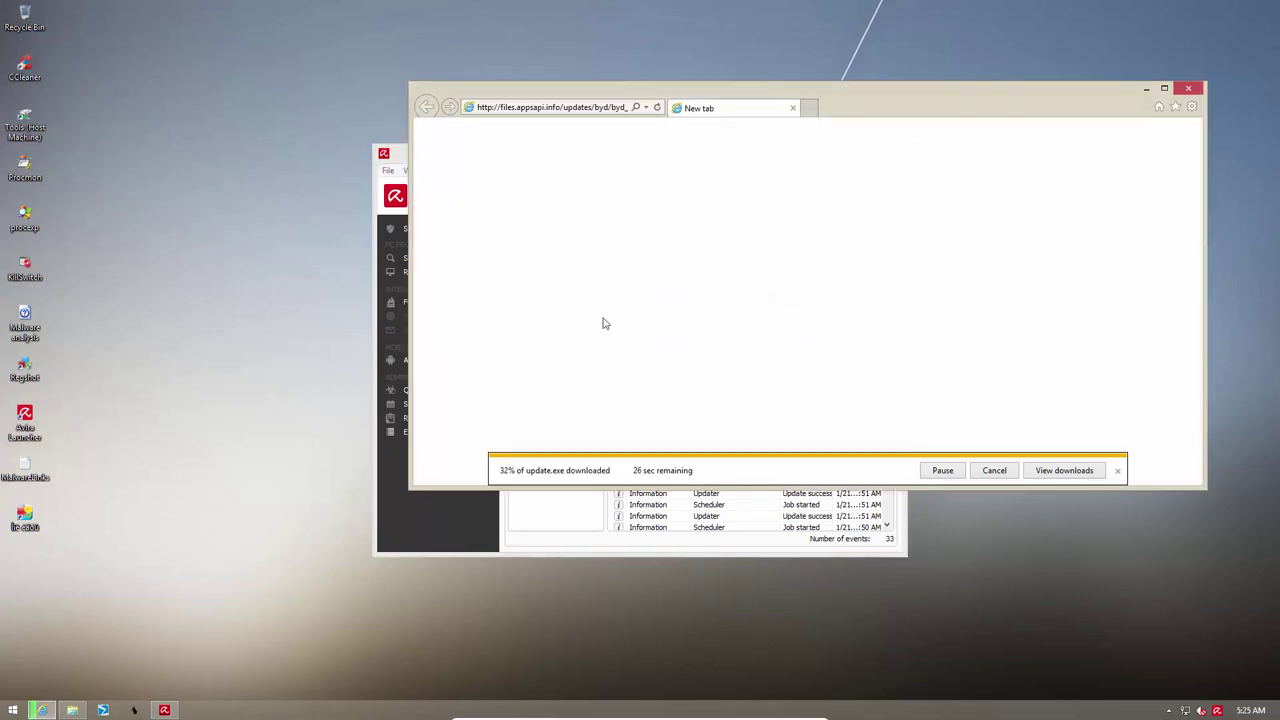
left_click(1172, 709)
left_click(1187, 648)
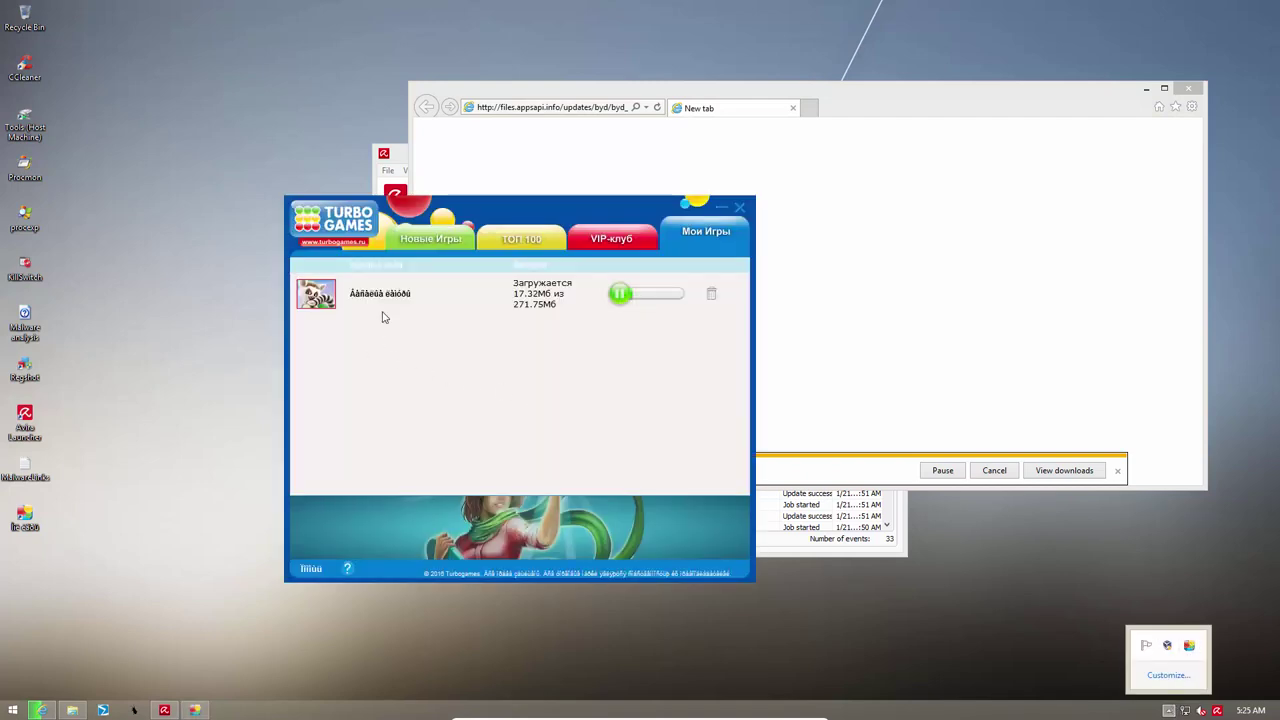
Minimize the TurboGames downloader and close Avira Free Antivirus.
left_click(404, 392)
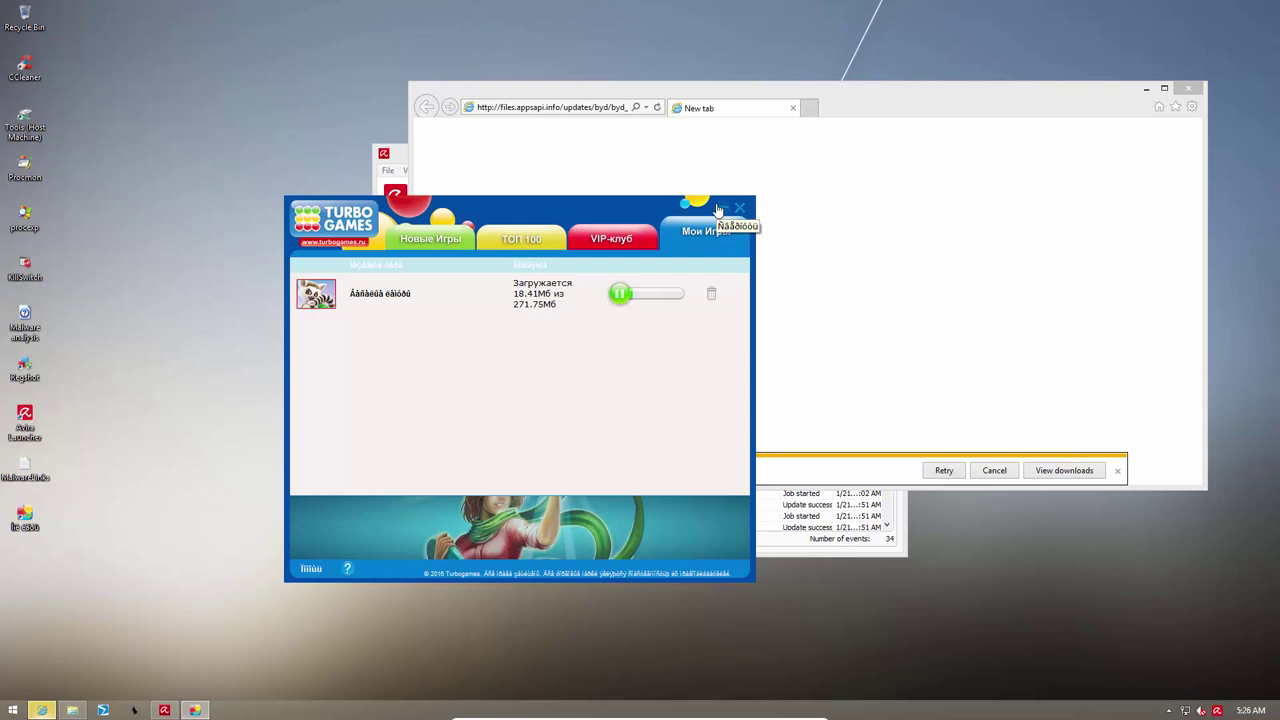
left_click(718, 208)
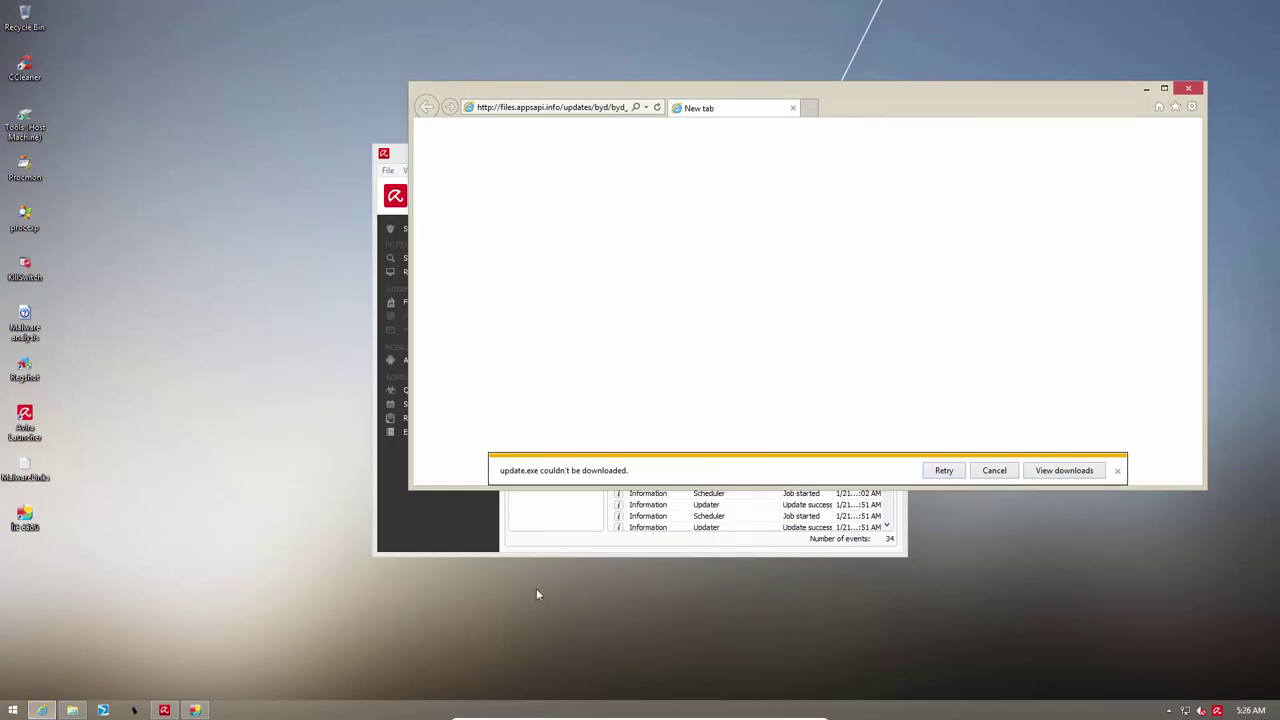
left_click(623, 547)
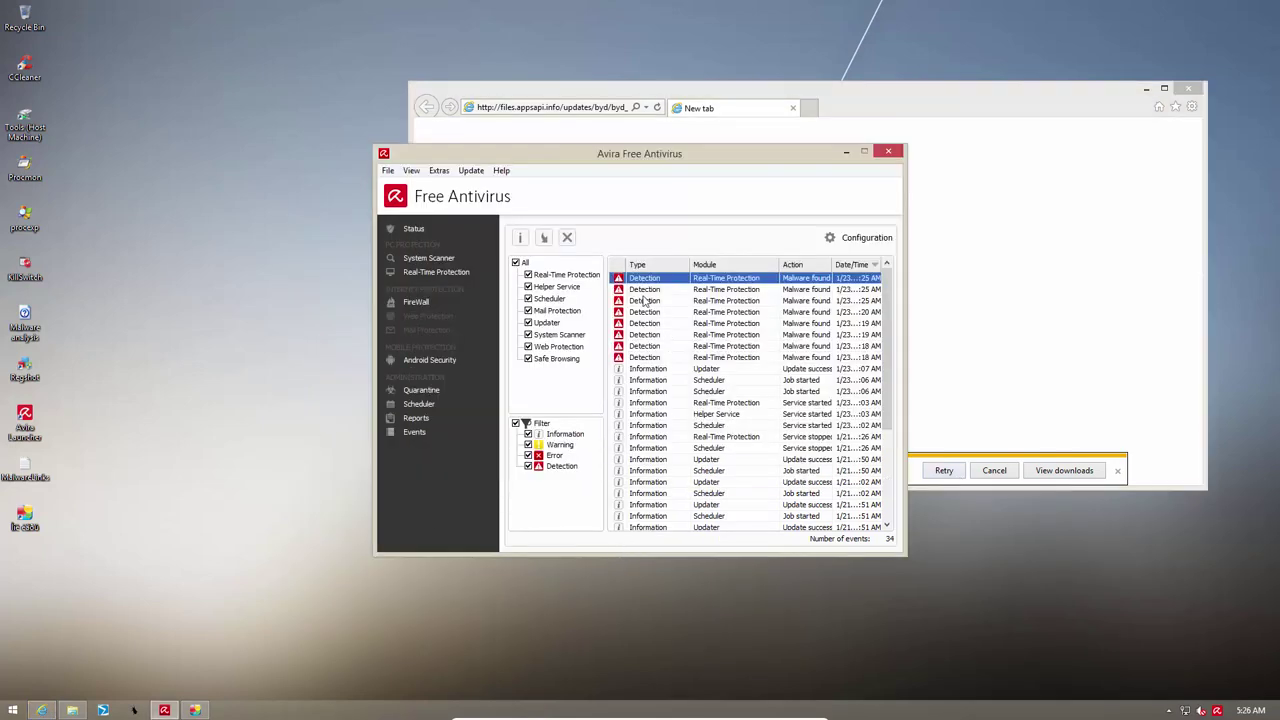
left_click(888, 151)
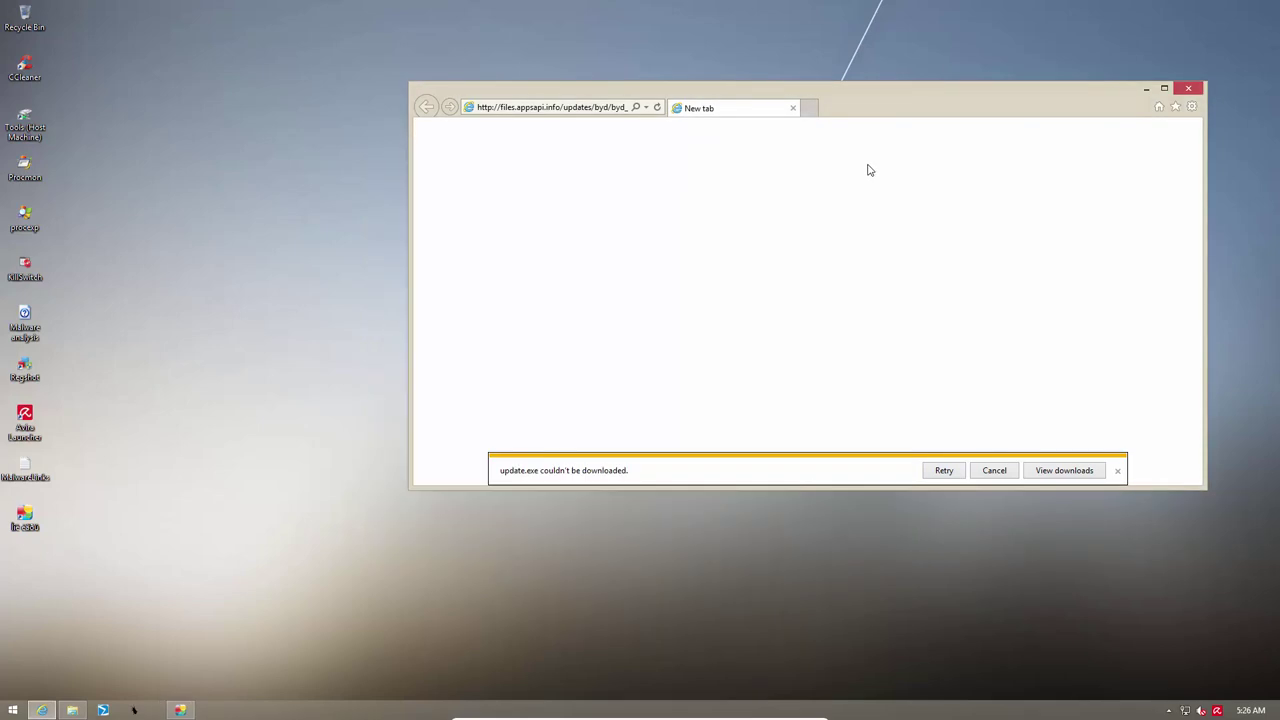
Close Internet Explorer and minimize HitmanPro's clean 0-threat scan results.
left_click(1201, 89)
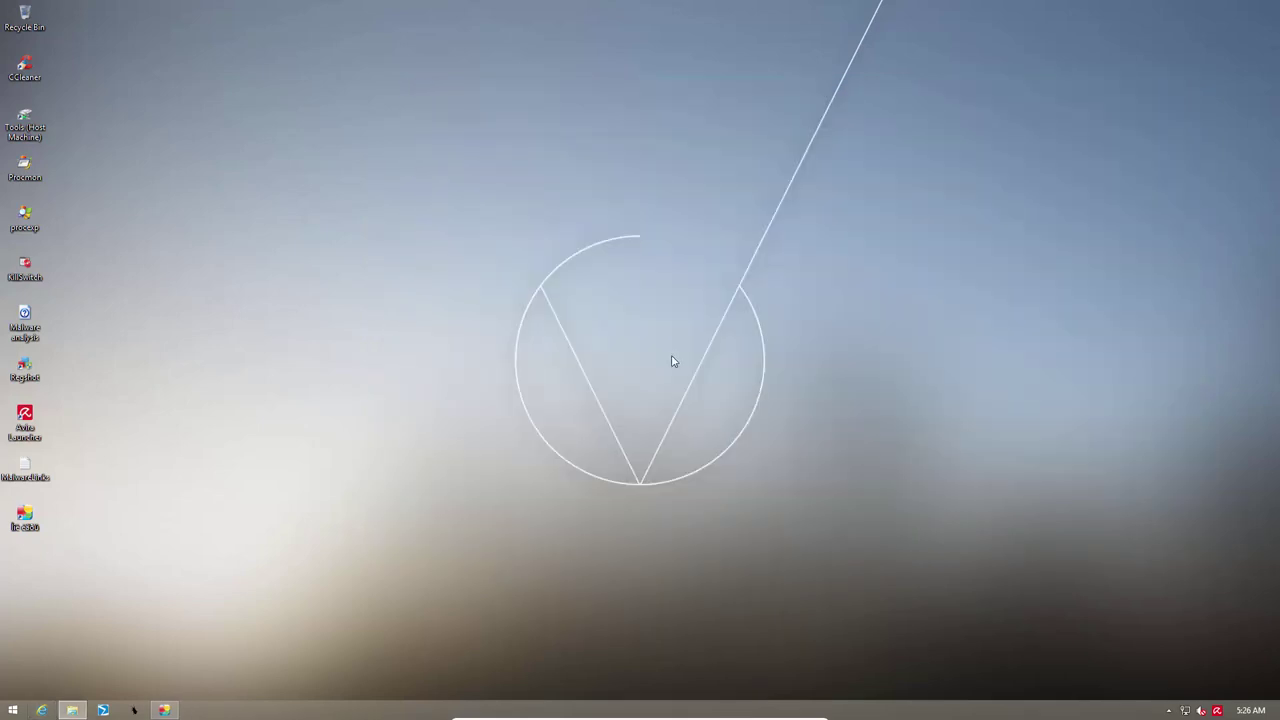
left_click(164, 710)
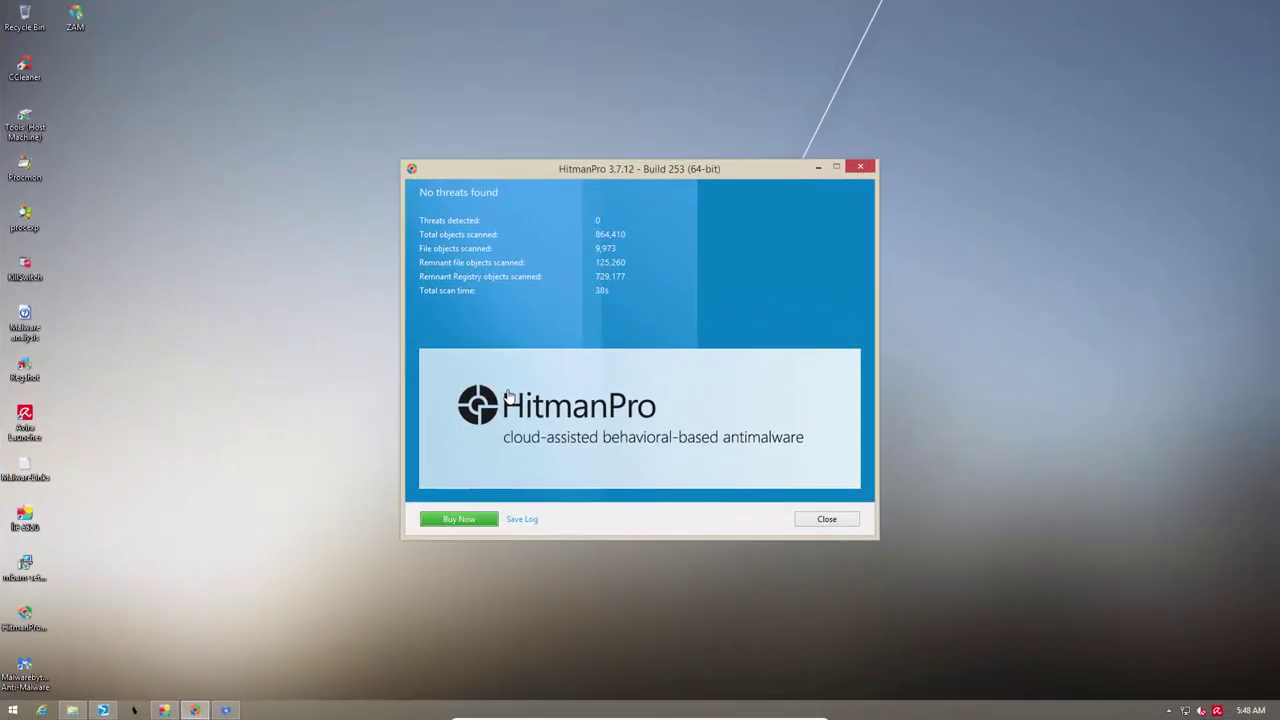
left_click(818, 168)
Finish and close the 0-threat Malwarebytes scan, bringing up the VirusTotal report.
left_click(340, 560)
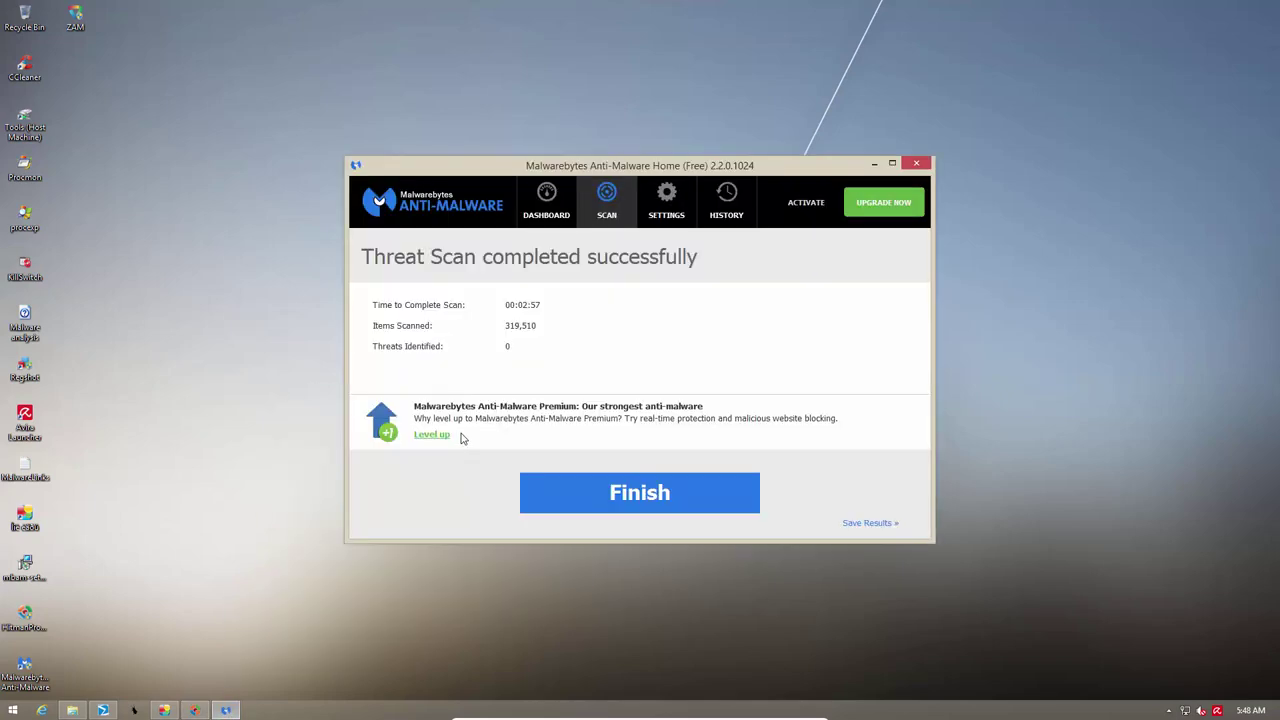
left_click(636, 492)
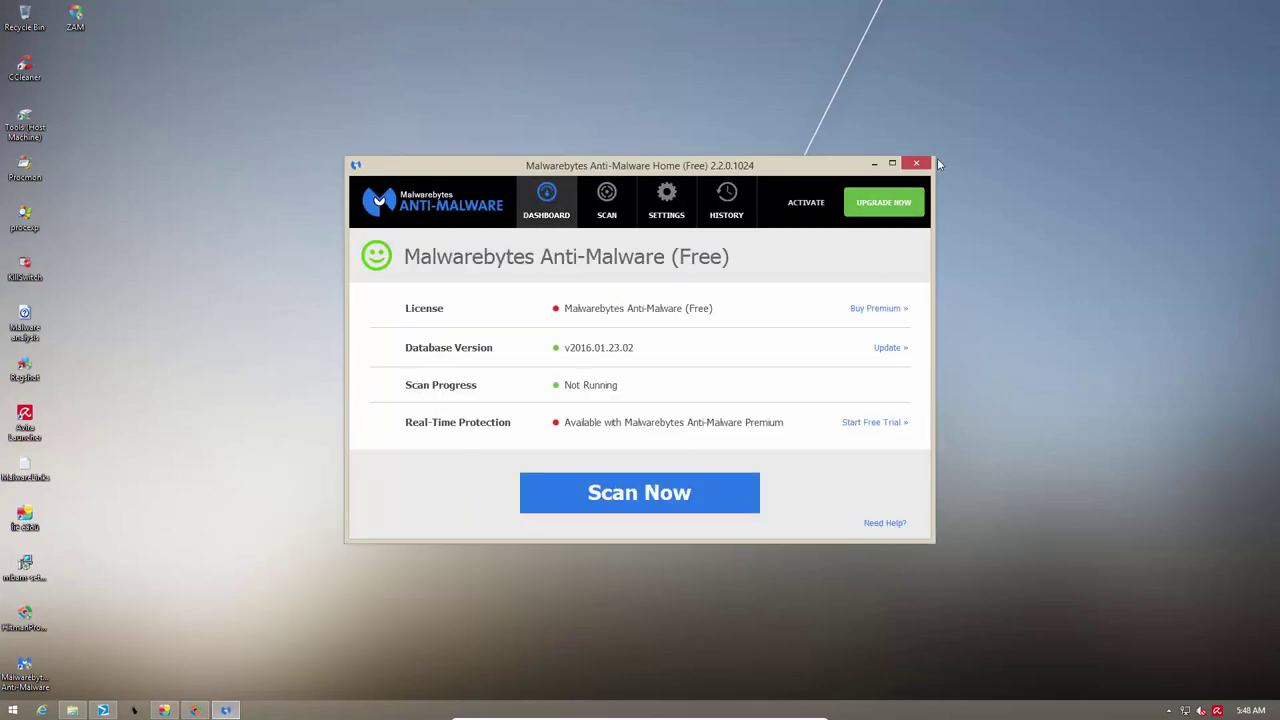
left_click(925, 163)
left_click(103, 710)
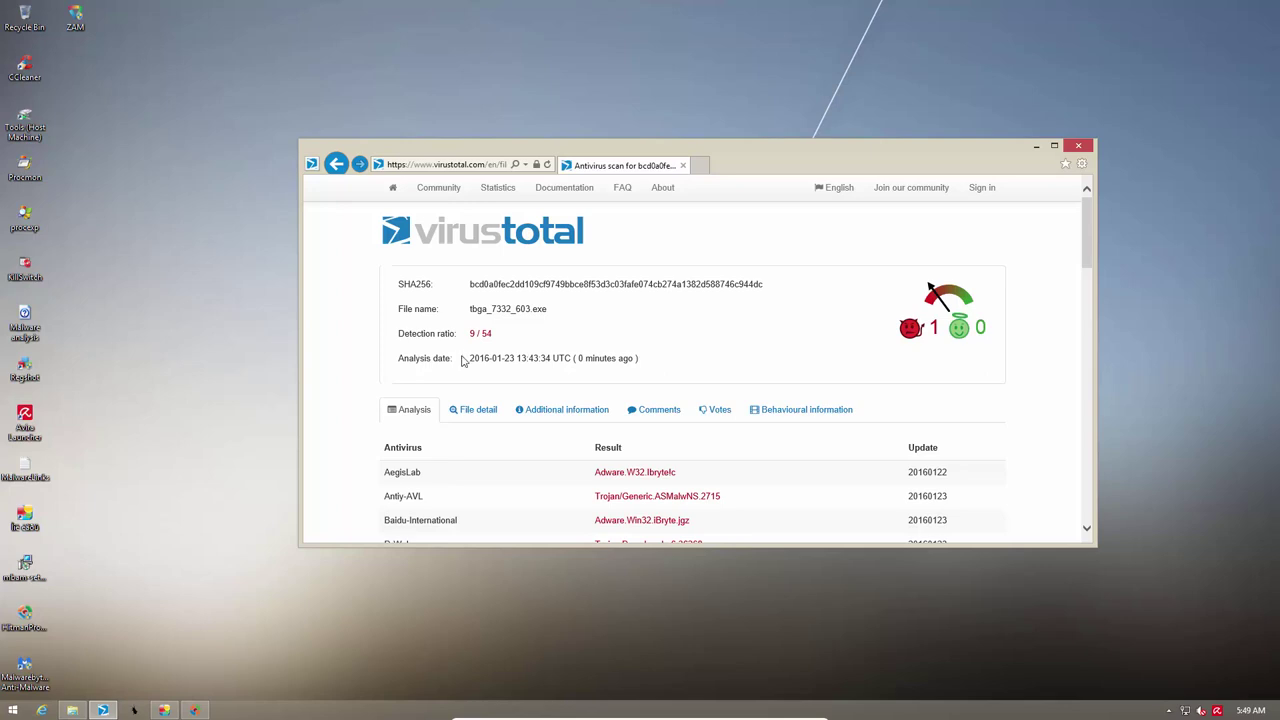
Scroll through every engine's verdict on tbga_7332_603.exe (9/54), then close the VirusTotal window.
scroll(529, 387, "down", 2)
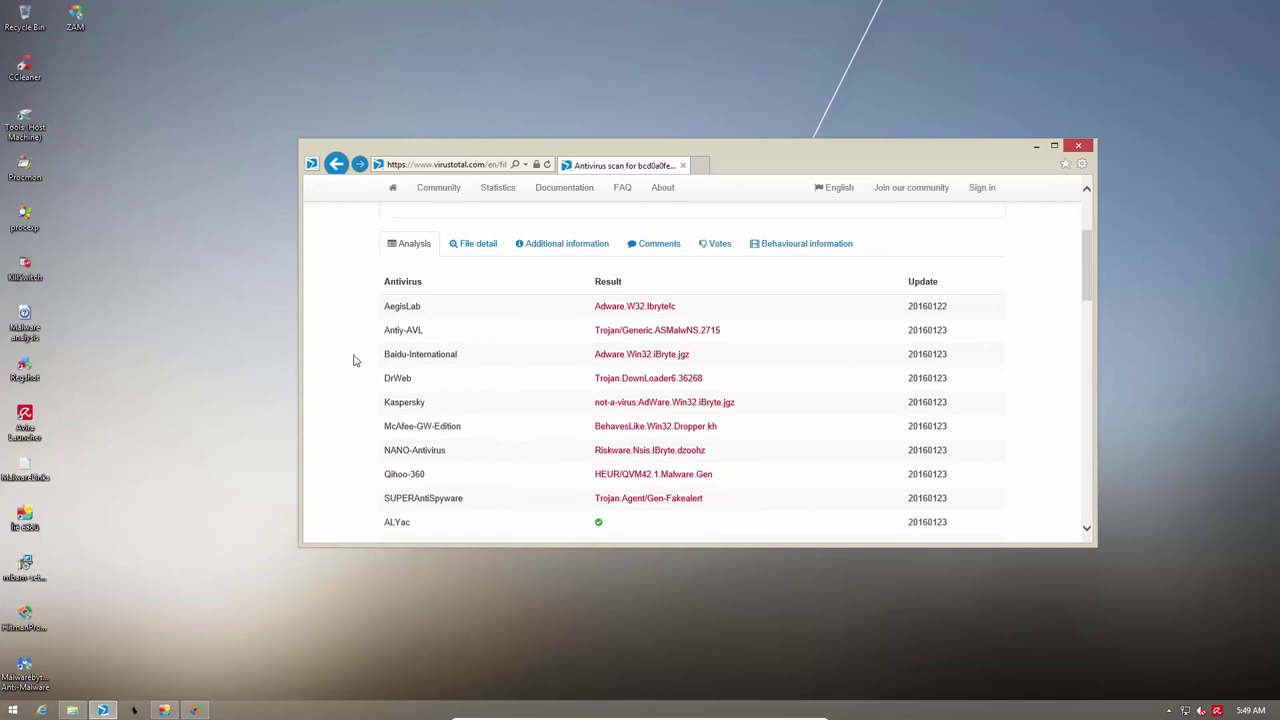
scroll(400, 360, "down", 1)
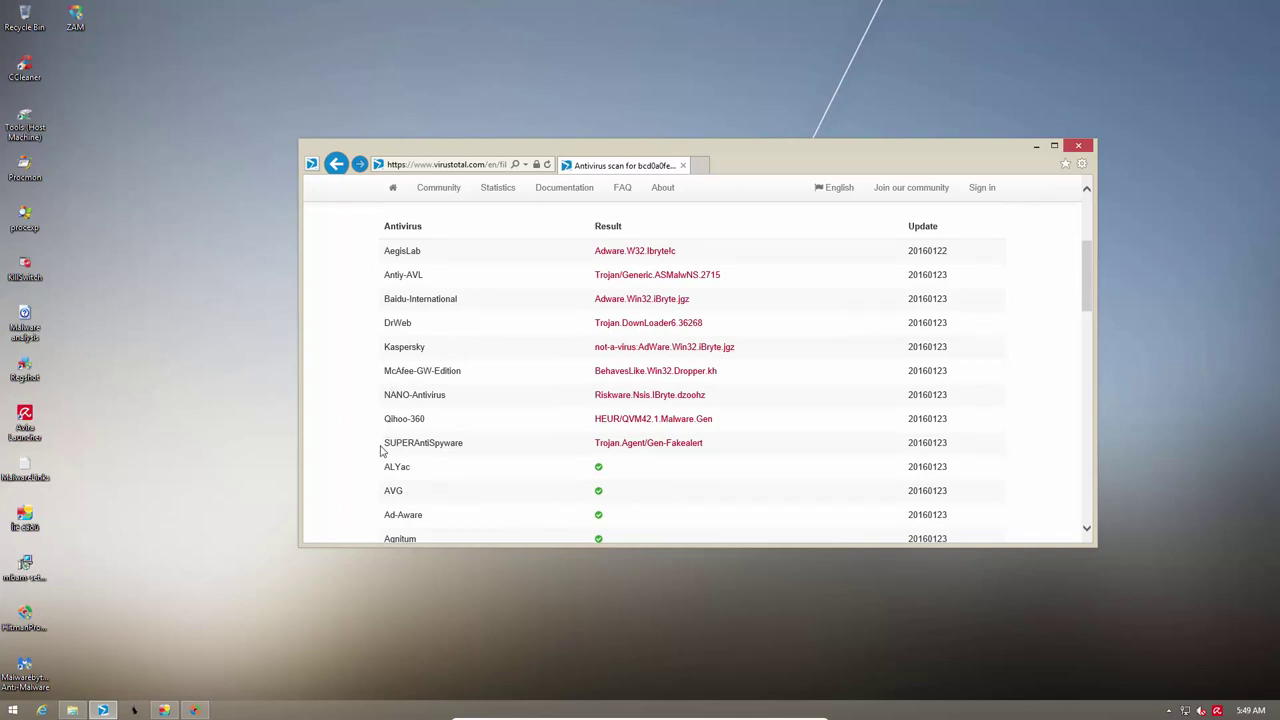
scroll(381, 447, "down", 2)
scroll(381, 446, "down", 2)
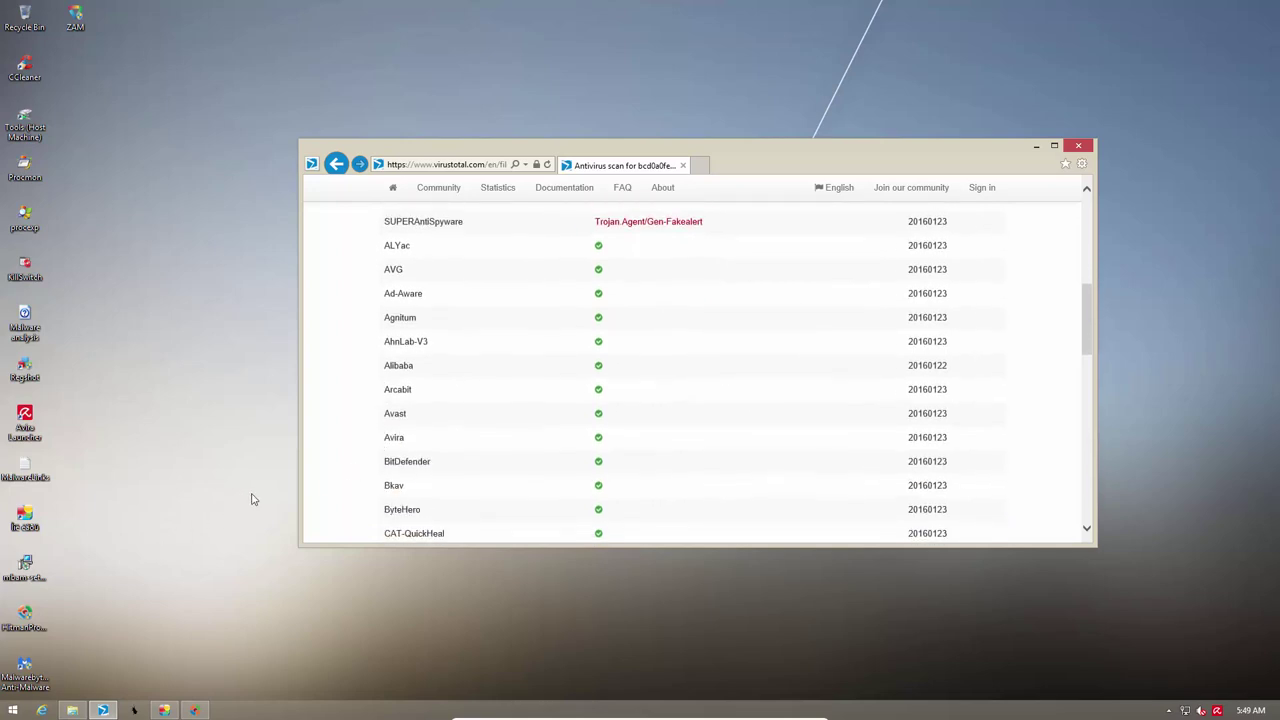
scroll(380, 466, "down", 4)
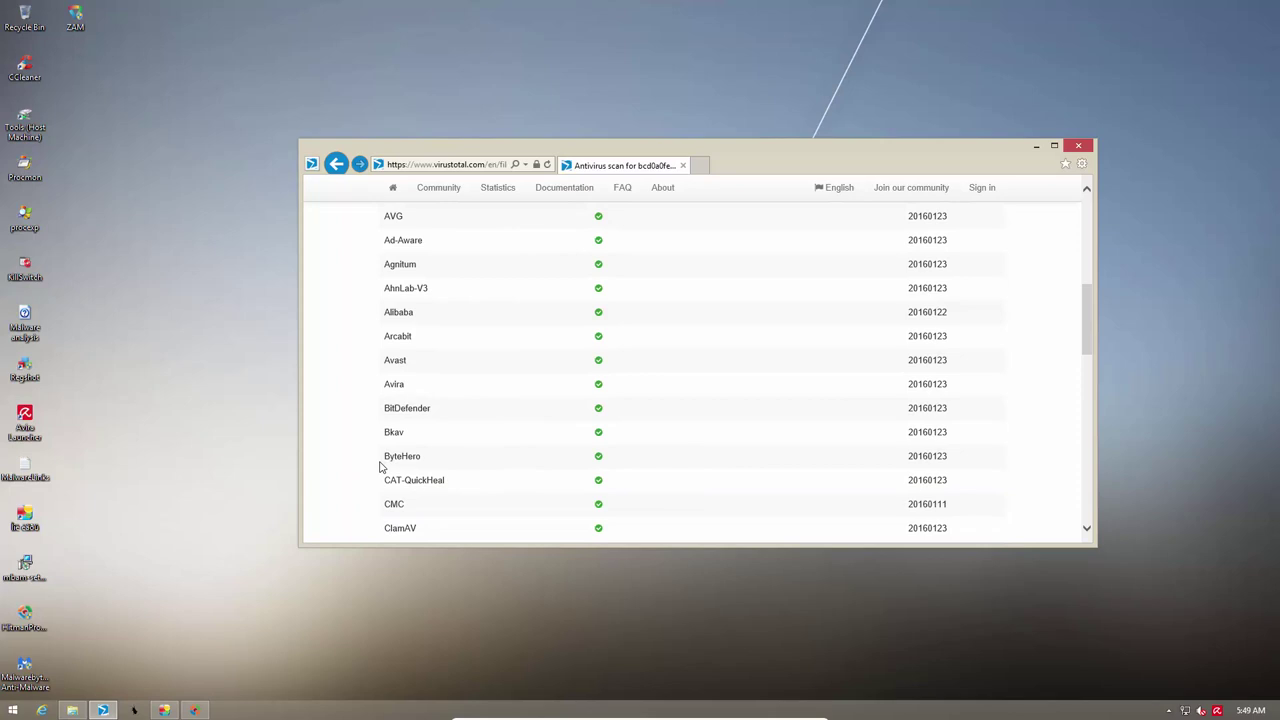
scroll(380, 466, "down", 1)
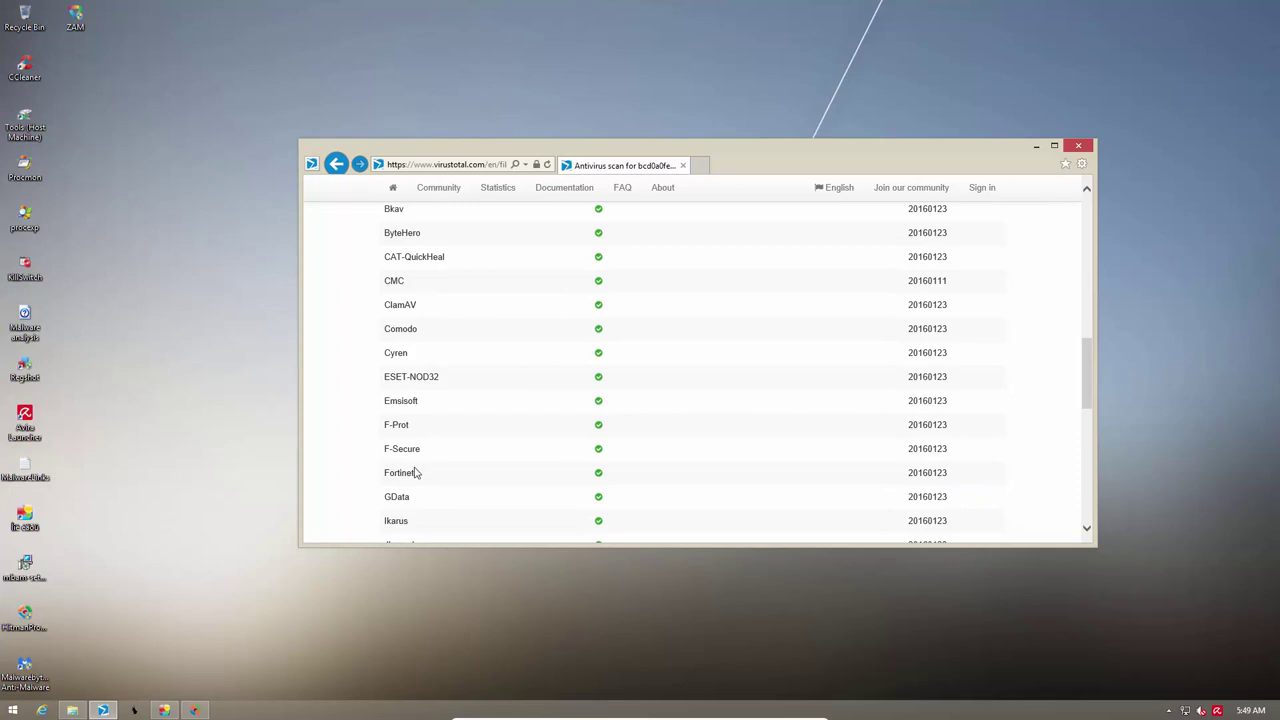
scroll(422, 442, "down", 1)
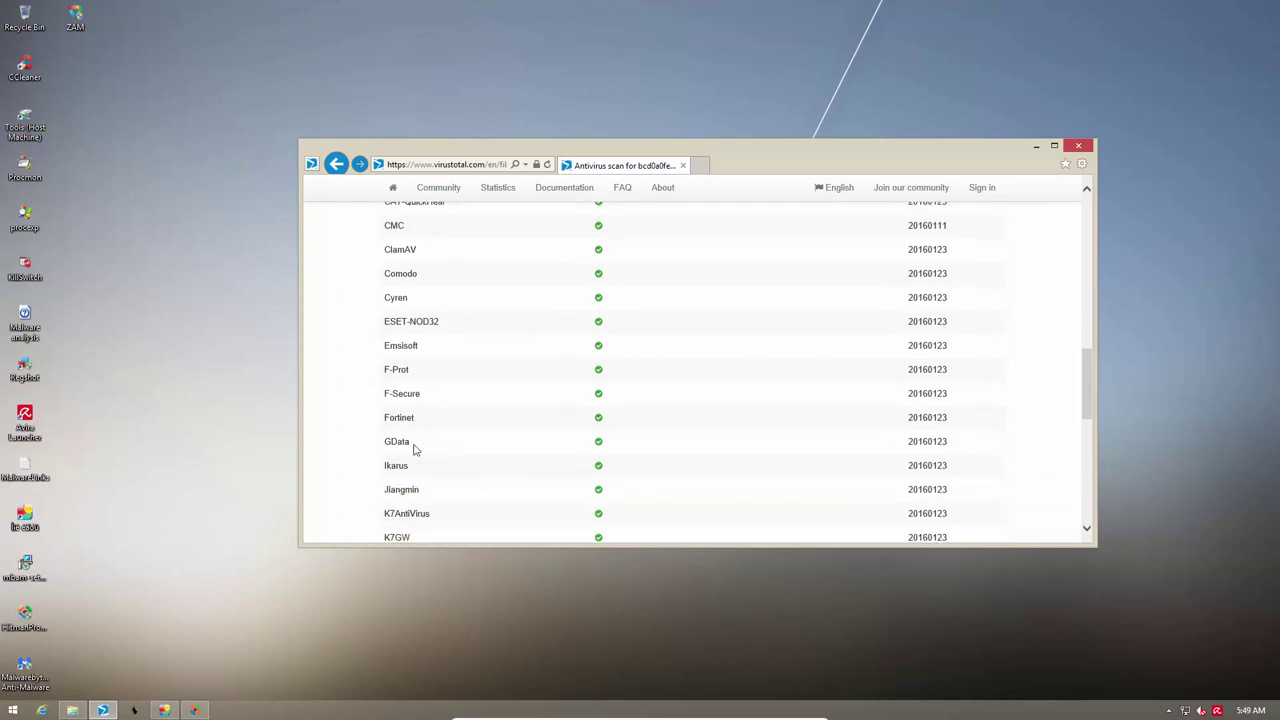
scroll(416, 450, "down", 1)
scroll(416, 450, "down", 2)
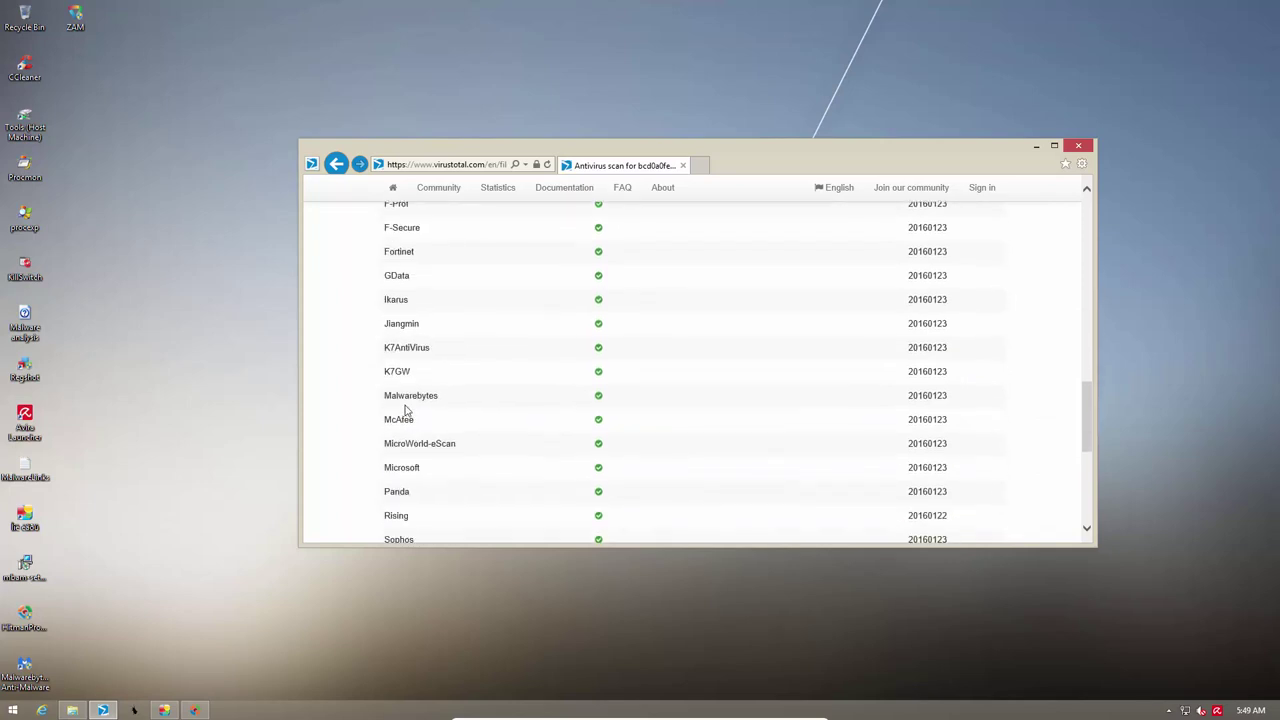
scroll(403, 413, "down", 4)
scroll(400, 428, "down", 2)
scroll(400, 428, "up", 20)
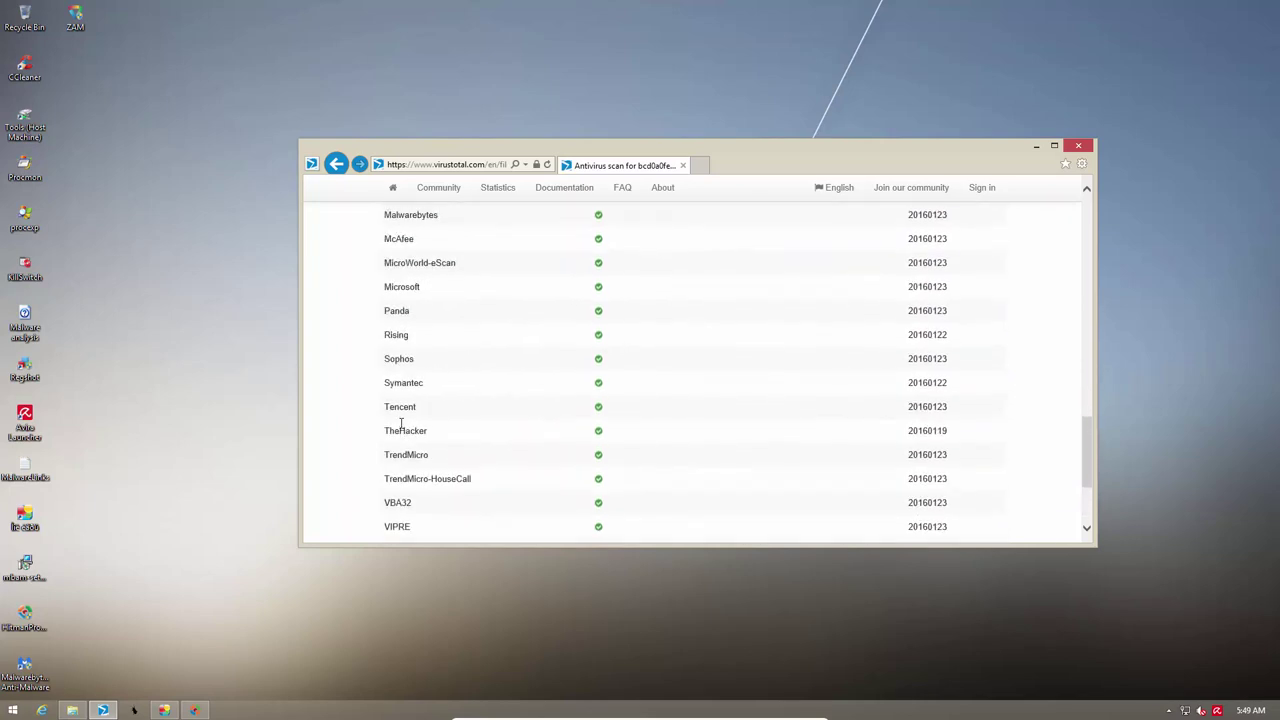
scroll(402, 428, "up", 5)
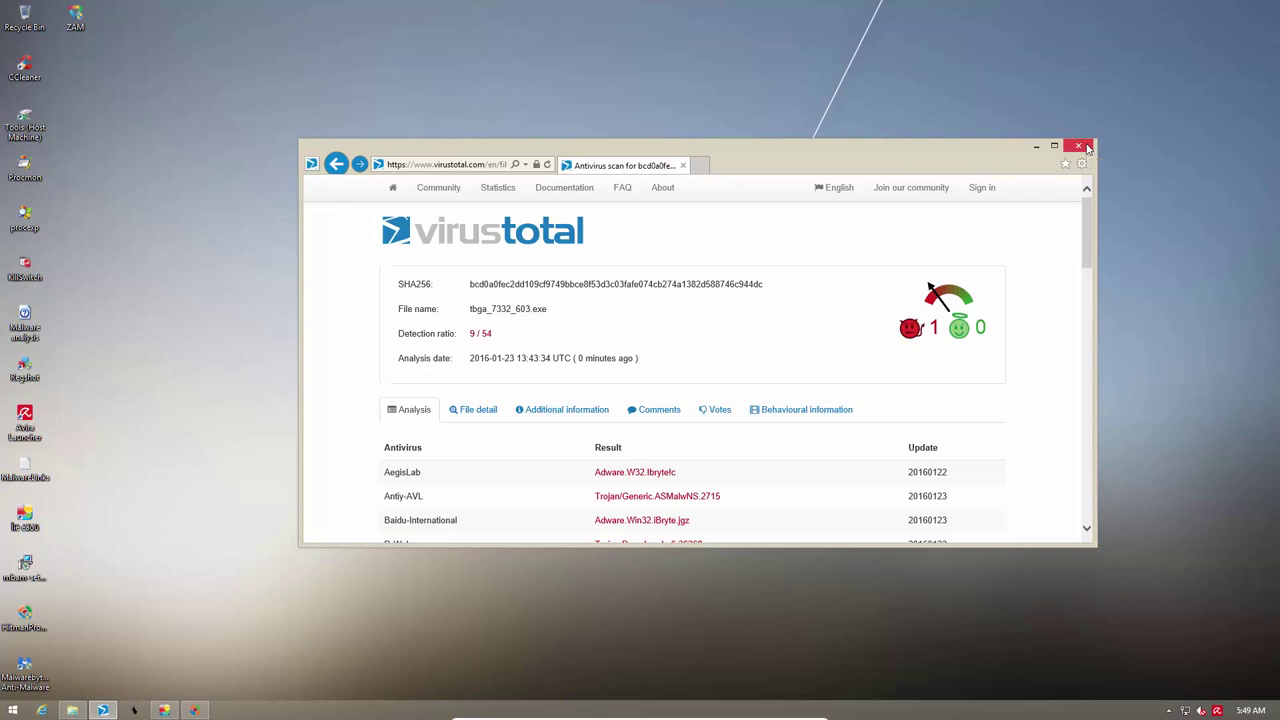
left_click(1088, 148)
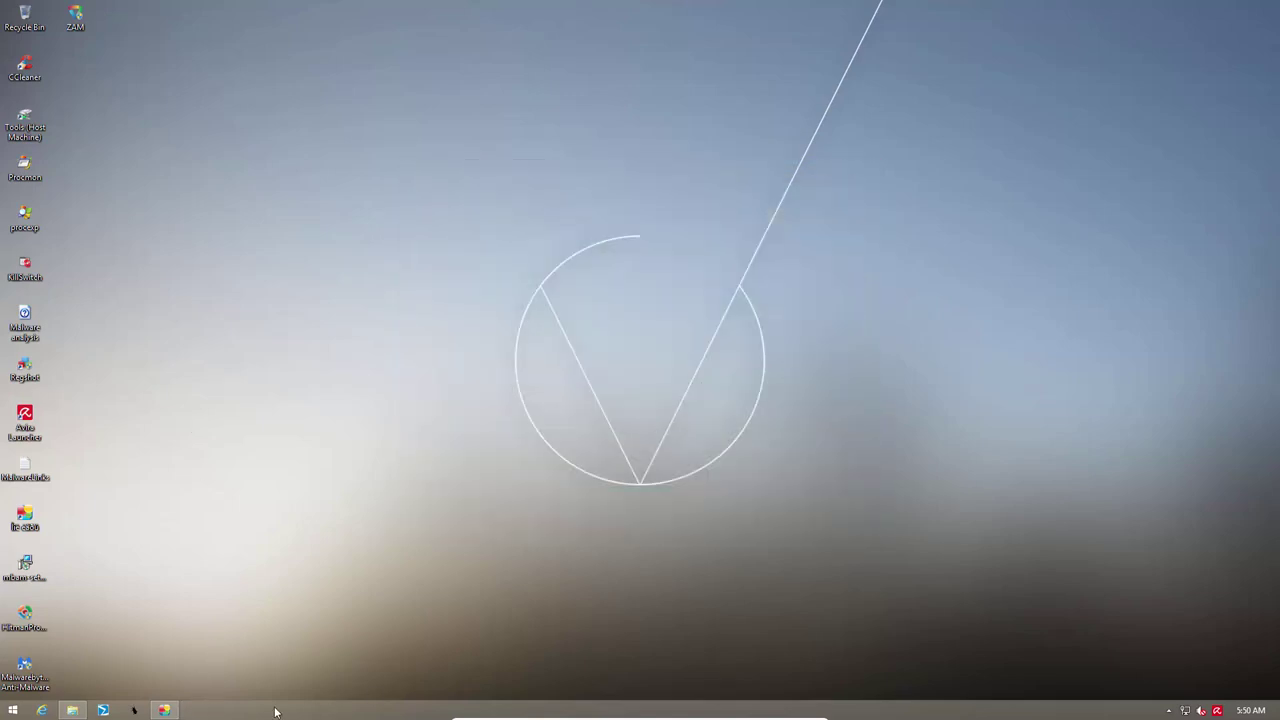
Close the Turbo Games window, quit its tray background app, and open File Explorer.
left_click(165, 710)
left_click(740, 209)
left_click(1168, 710)
right_click(1190, 646)
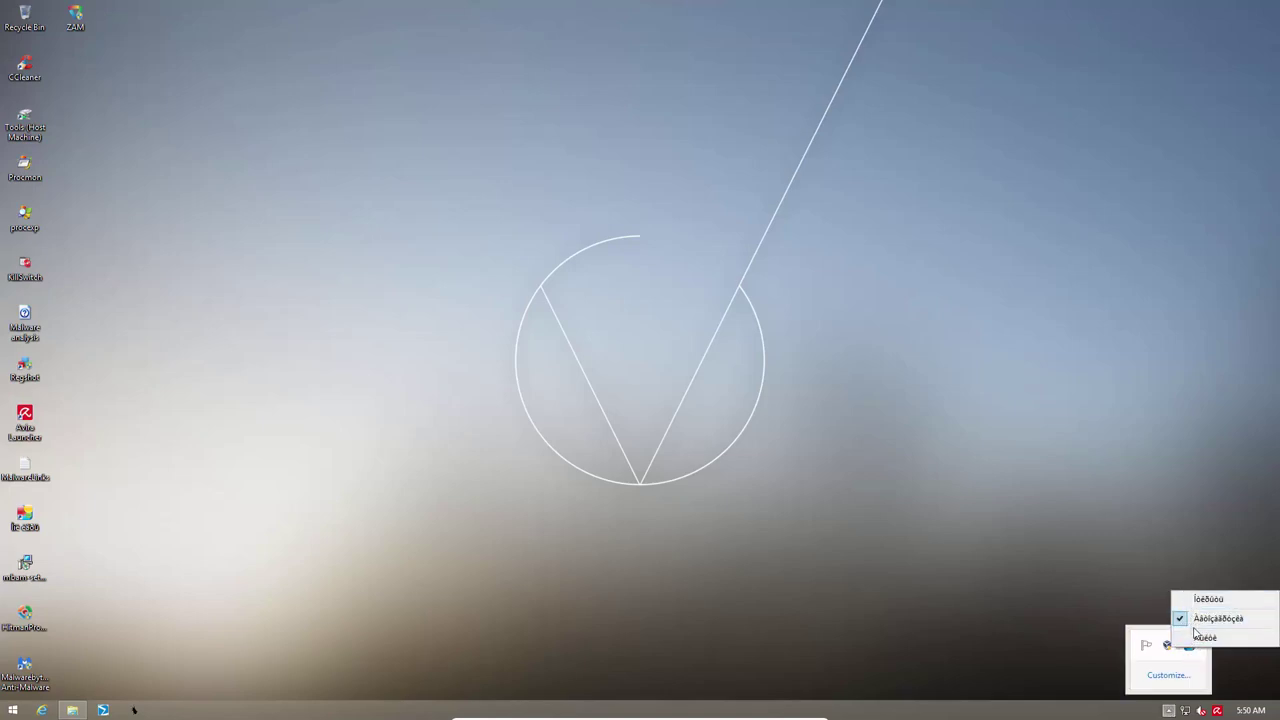
left_click(1197, 638)
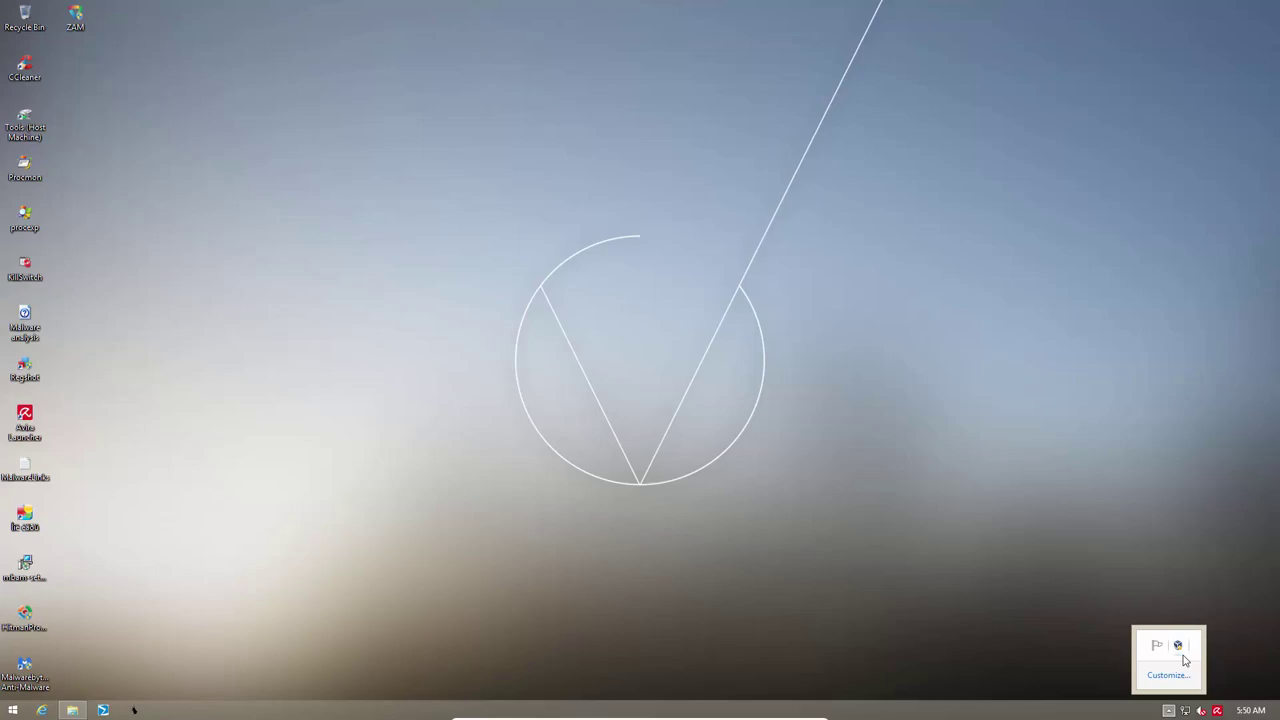
left_click(167, 675)
left_click(72, 710)
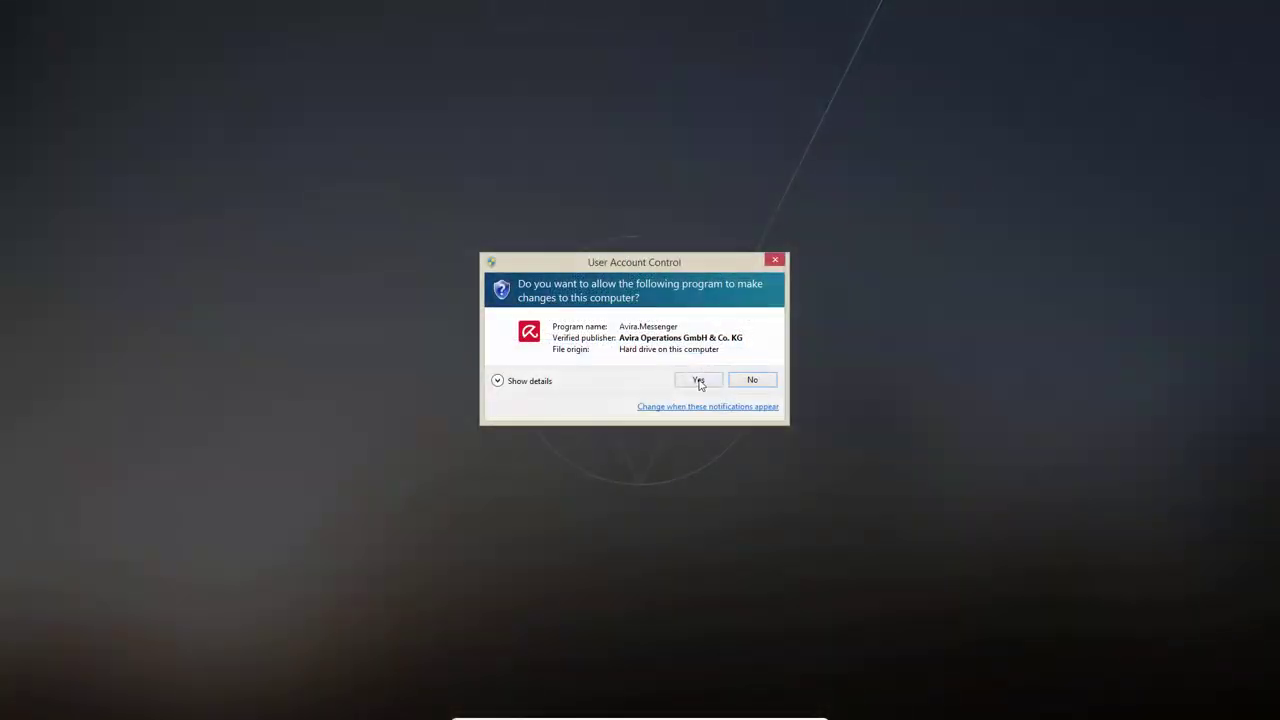
Allow Avira Messenger's UAC prompt and copy the Malware folder from the Tools drive to the desktop.
left_click(696, 378)
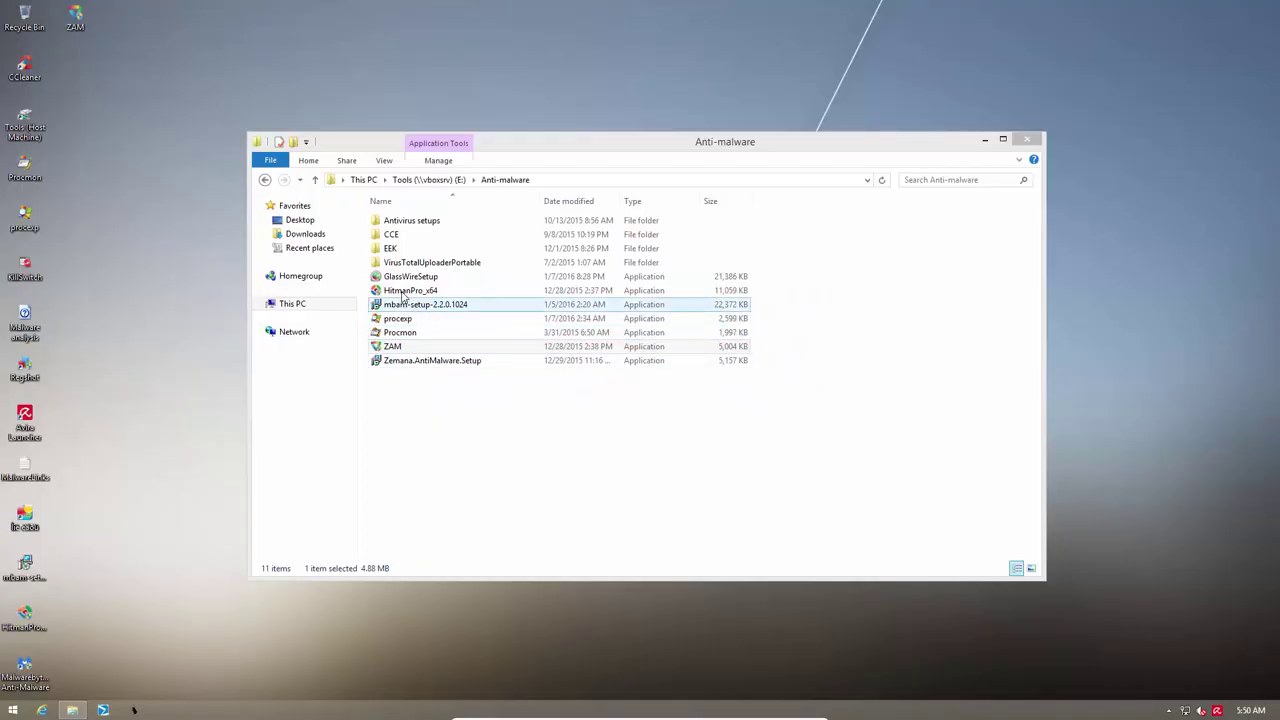
key("BackSpace")
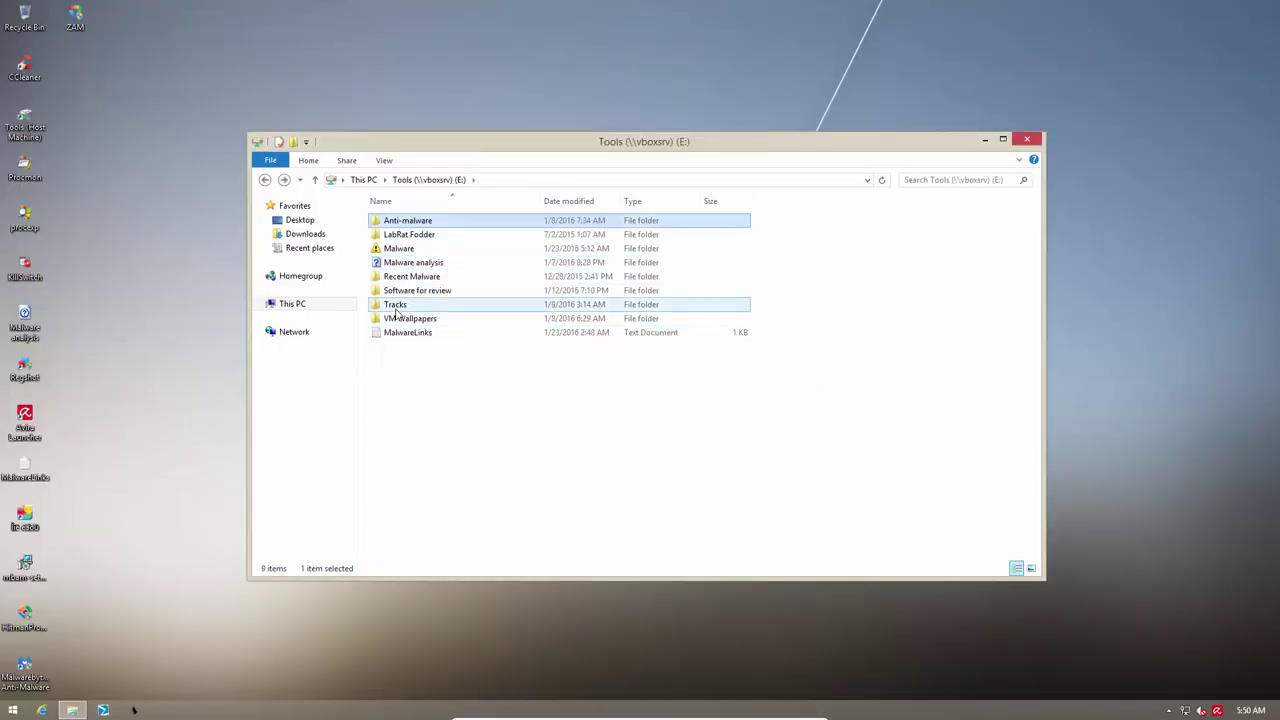
left_click_drag(398, 248, 100, 100)
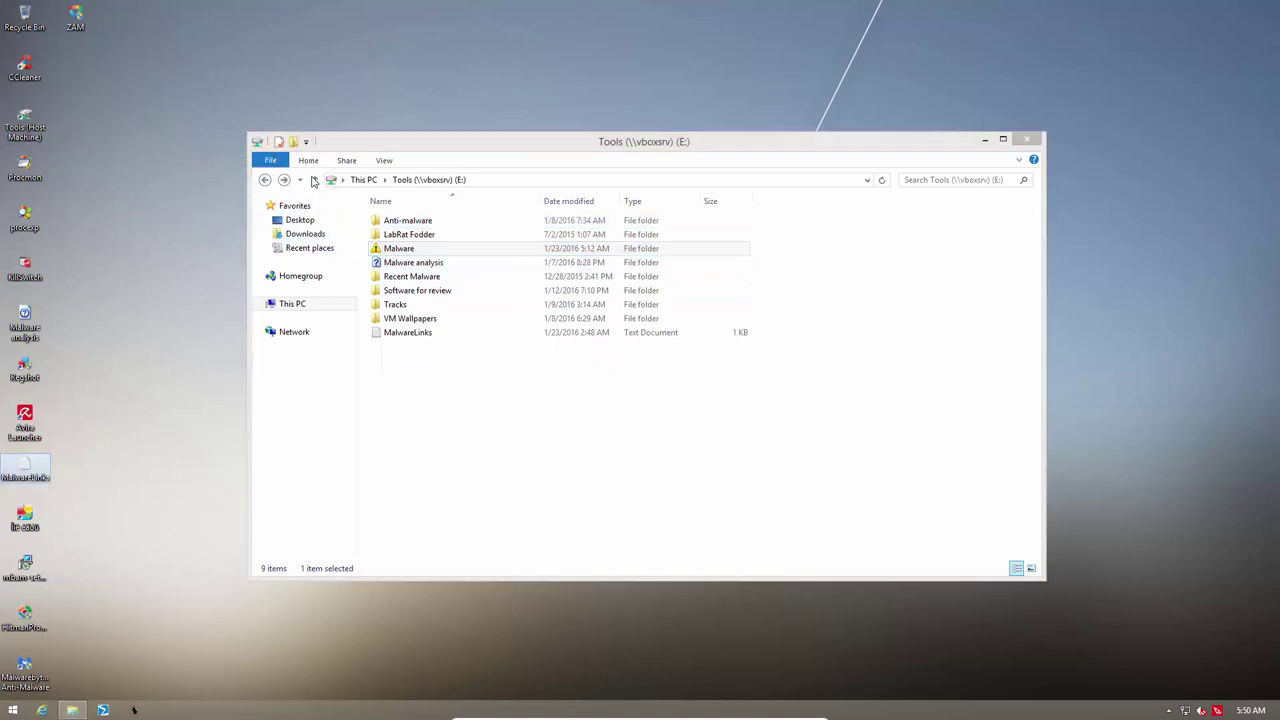
left_click(1030, 141)
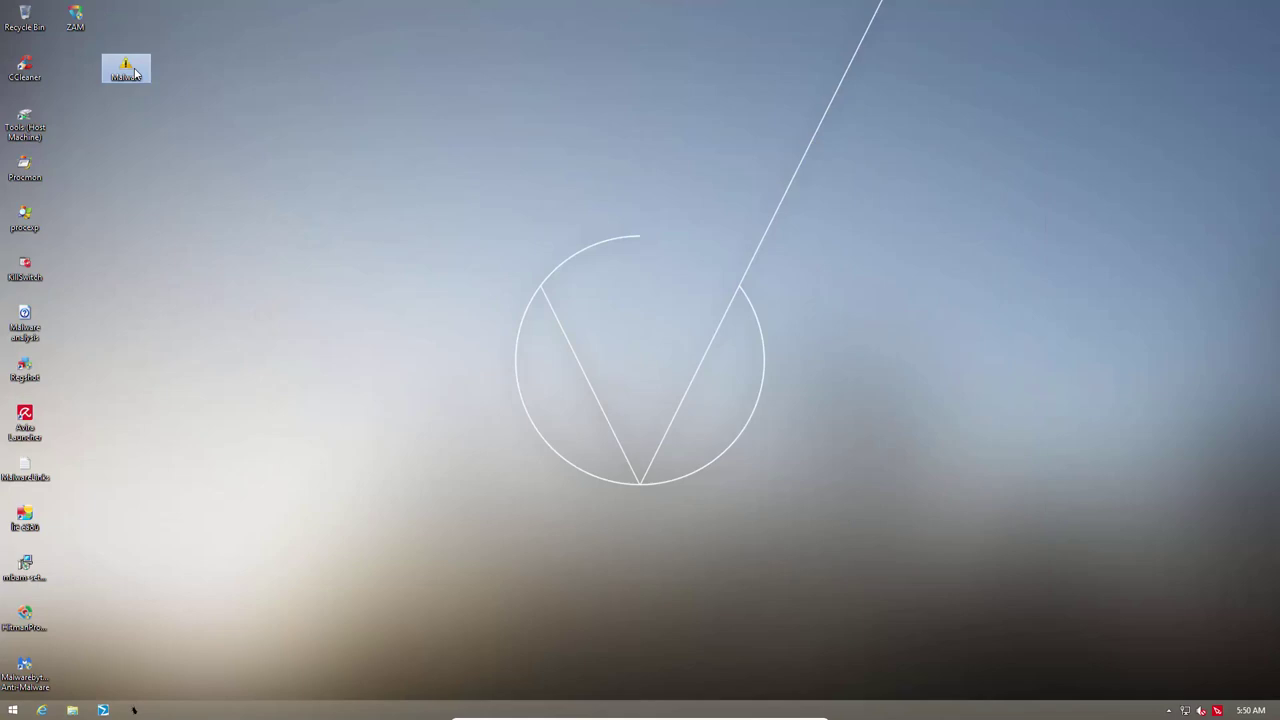
left_click_drag(142, 72, 91, 68)
Open the desktop Malware folder, browse its 500 samples, and minimize it.
double_click(91, 68)
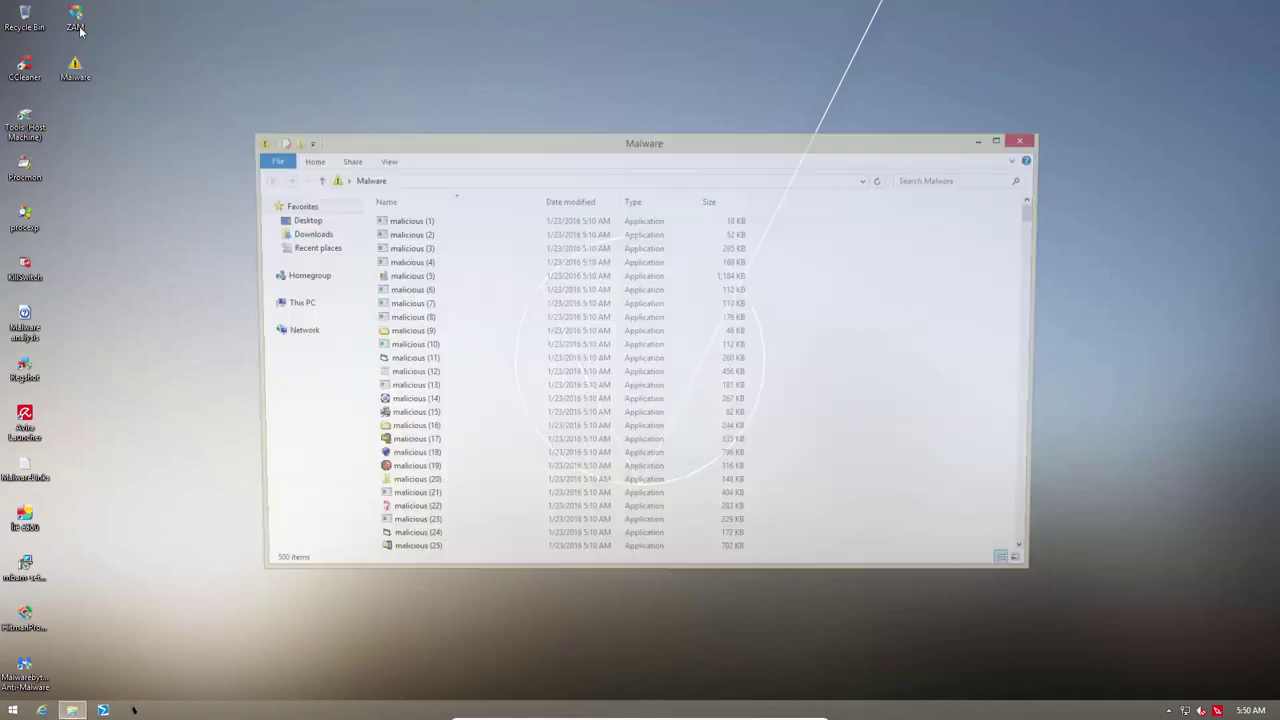
left_click(421, 275)
scroll(421, 275, "down", 18)
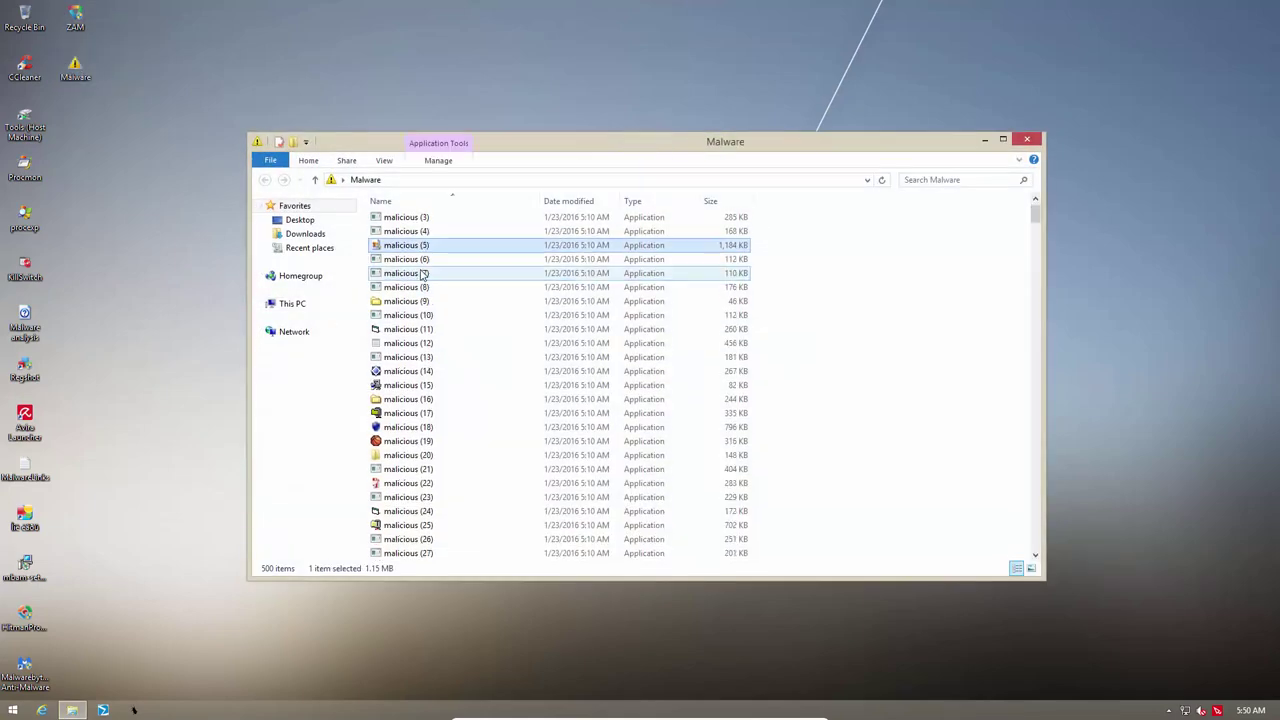
scroll(421, 275, "down", 18)
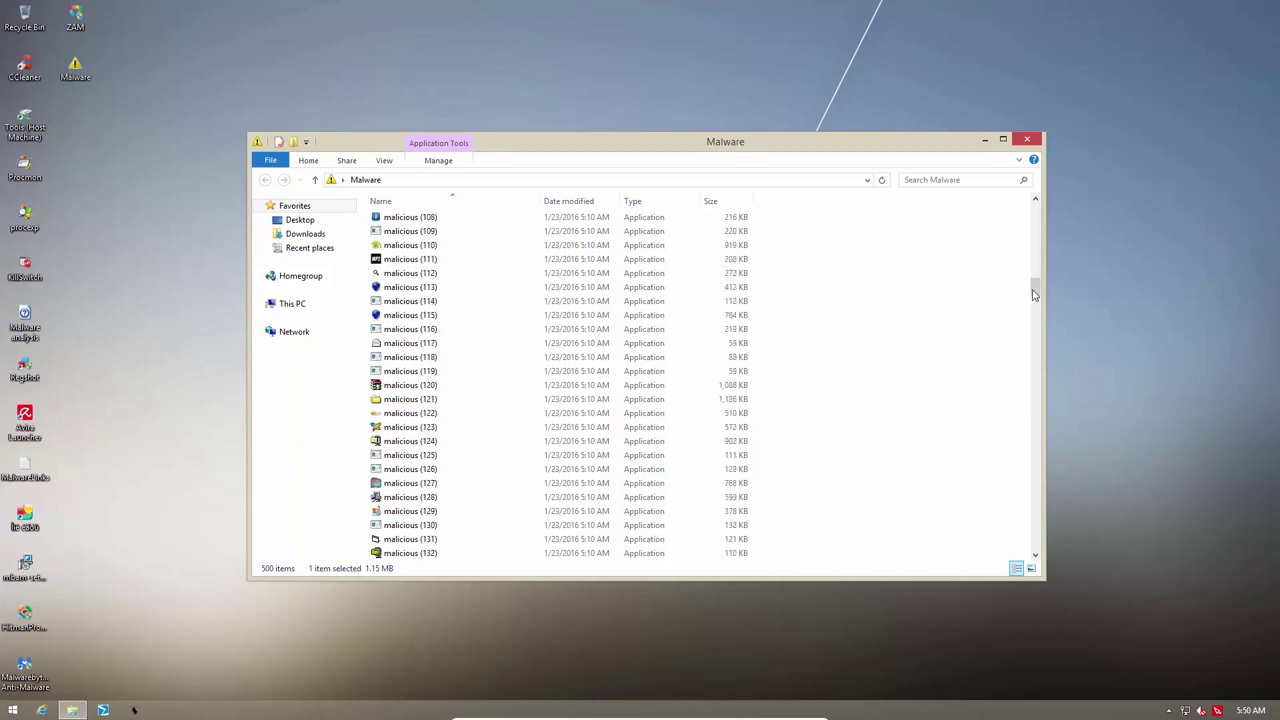
left_click_drag(1036, 293, 1037, 415)
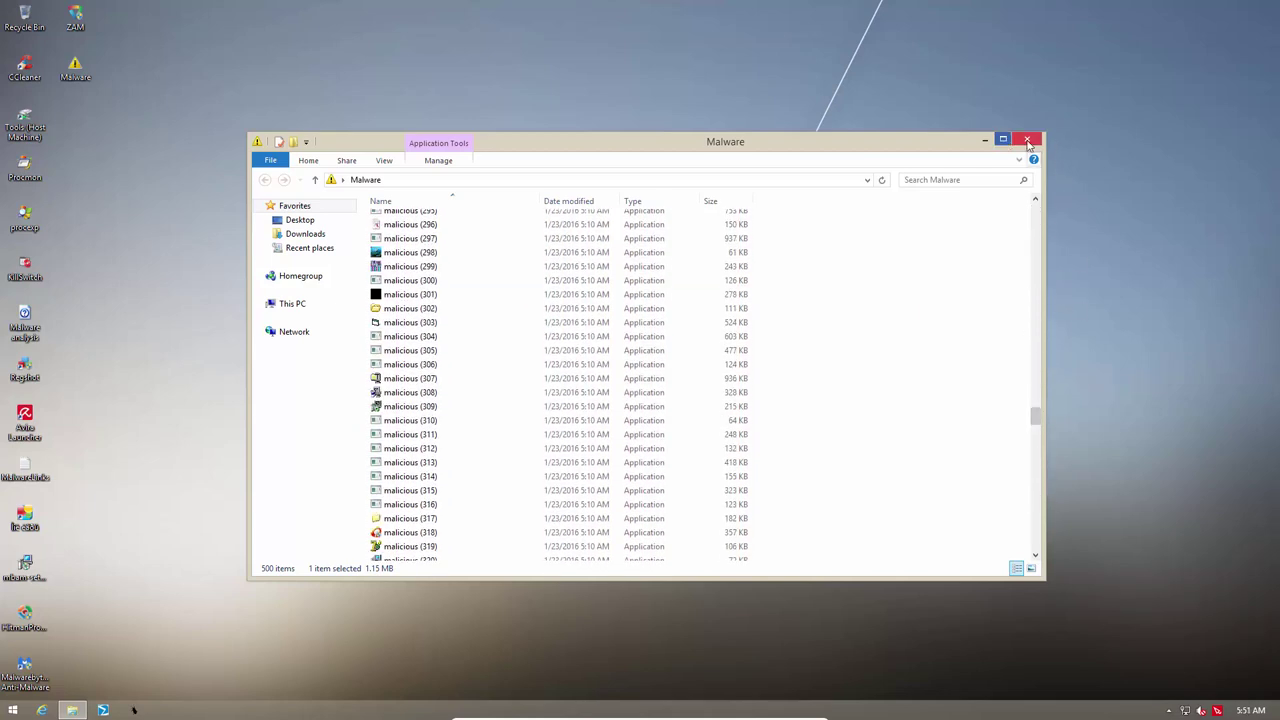
left_click(985, 139)
Scan the desktop Malware folder with Avira, yielding 503 detections among 631 files.
right_click(70, 72)
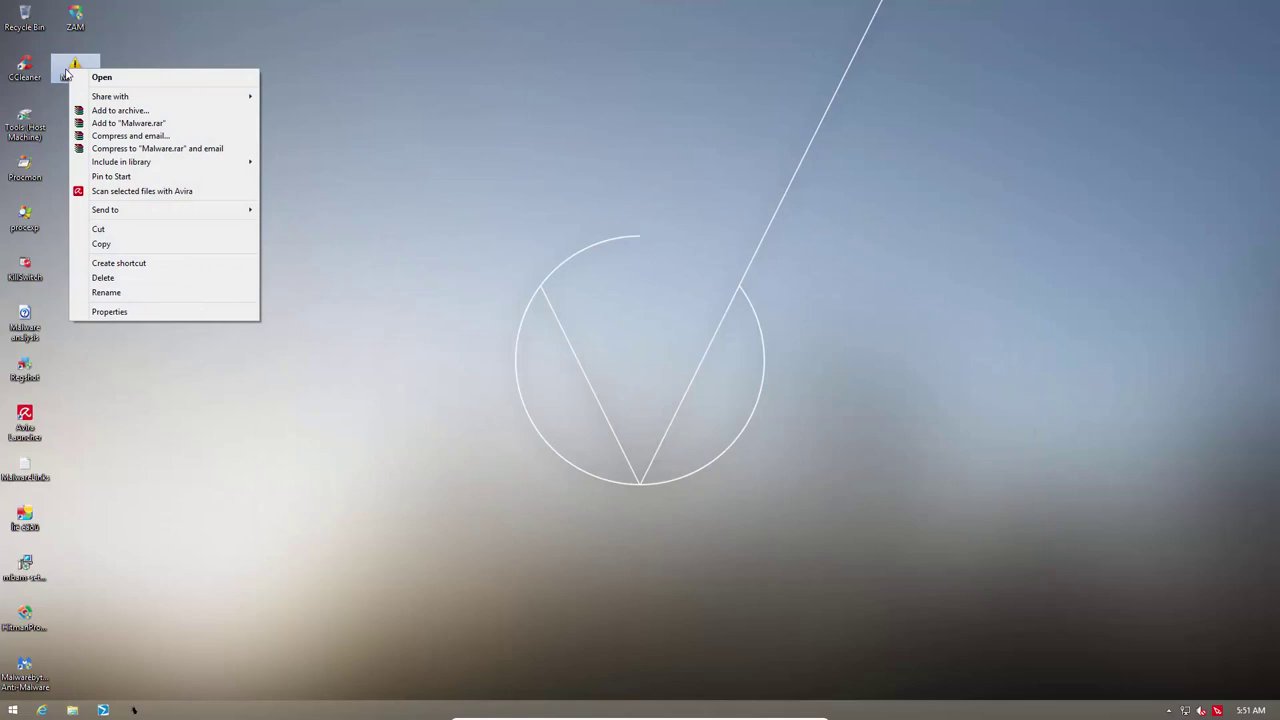
left_click(168, 191)
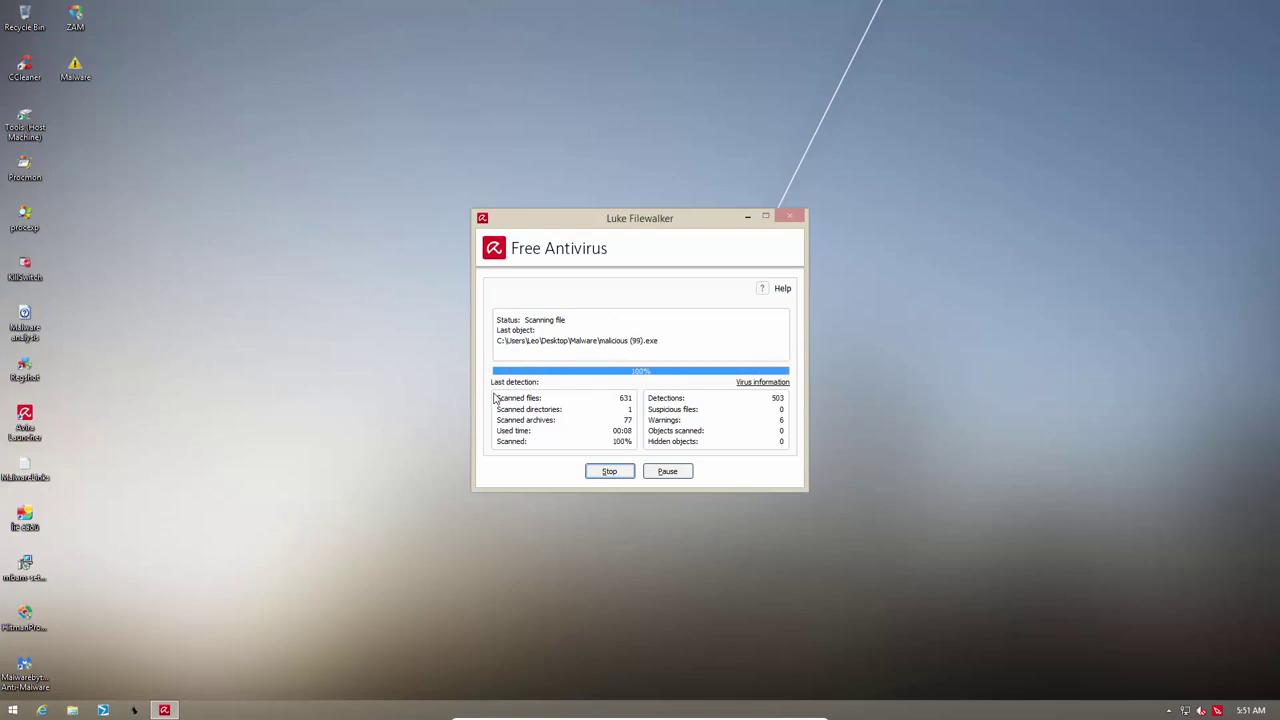
left_click_drag(760, 362, 762, 430)
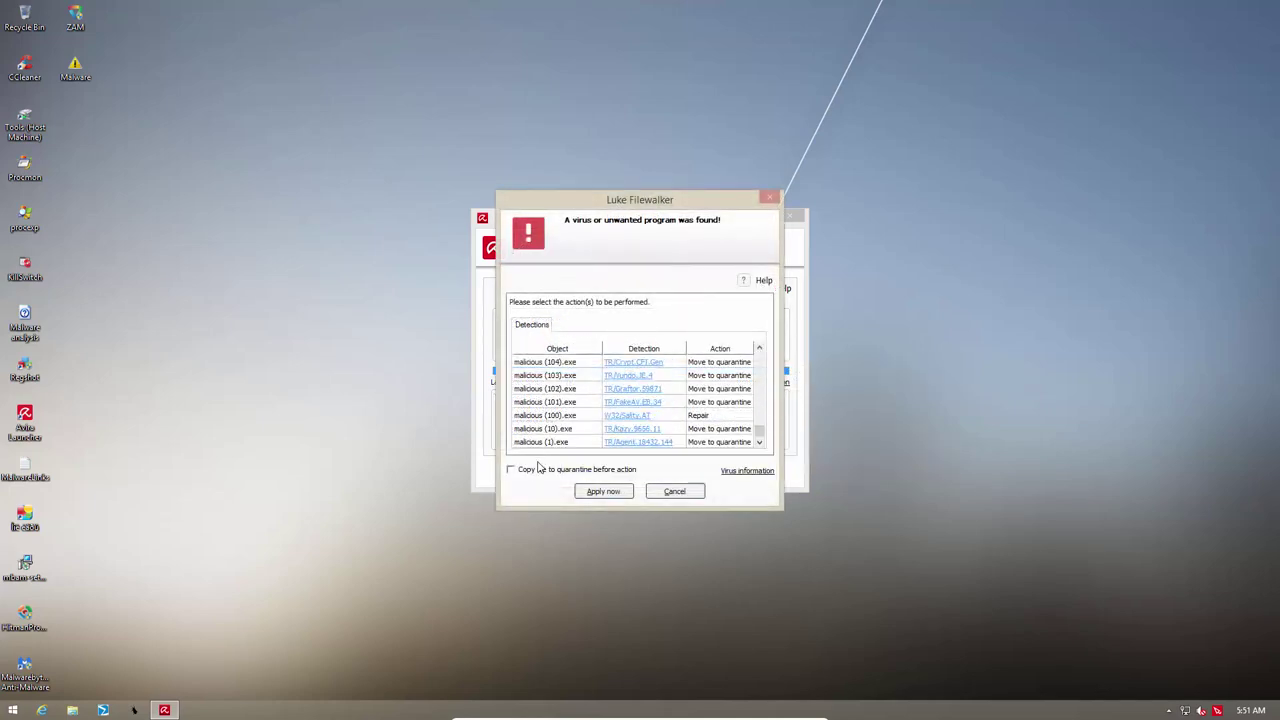
Set all 503 detections to Delete and apply the action.
key("ctrl+a")
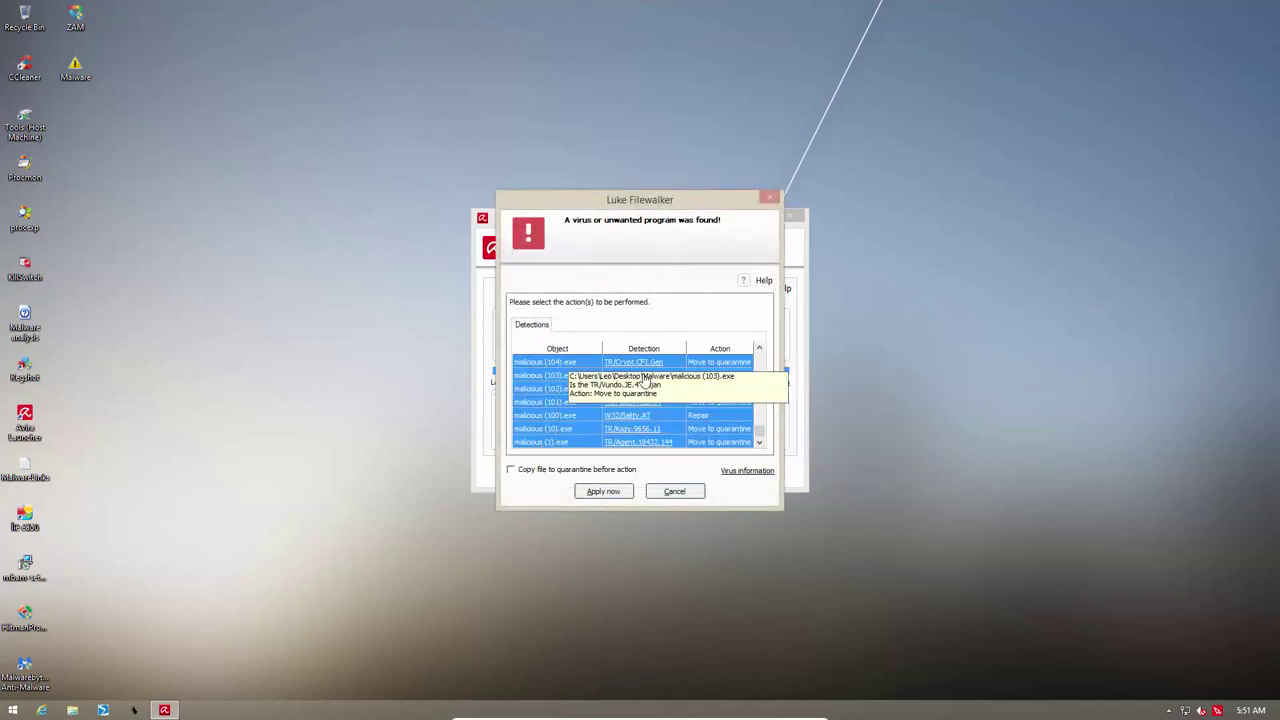
right_click(736, 400)
left_click(755, 418)
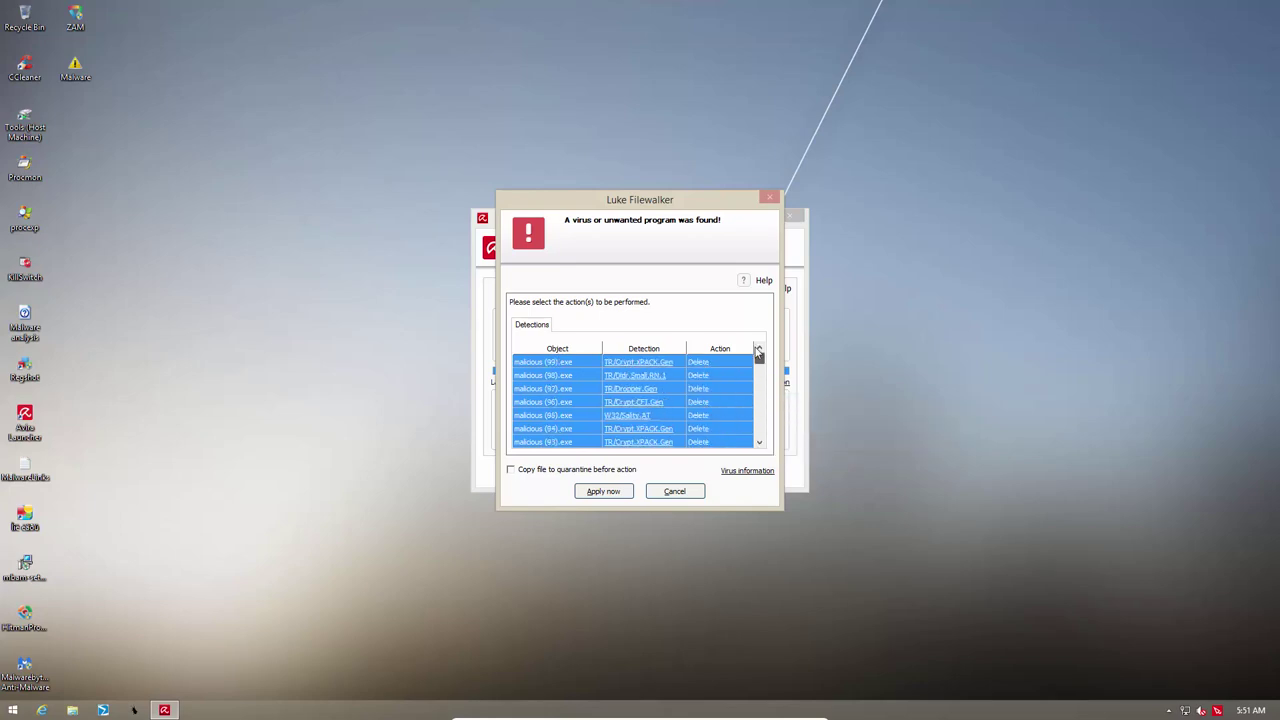
left_click(603, 491)
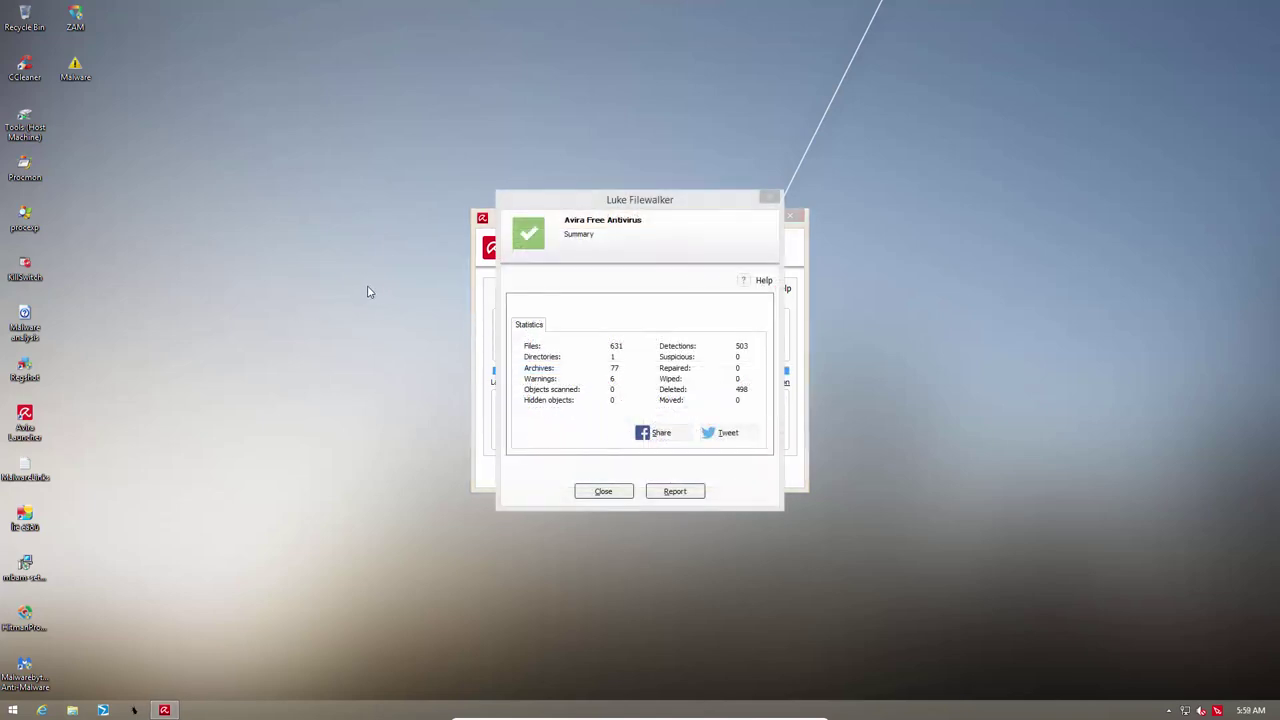
Review the 498-deleted summary, then close the summary and Luke Filewalker windows.
left_click_drag(594, 207, 794, 207)
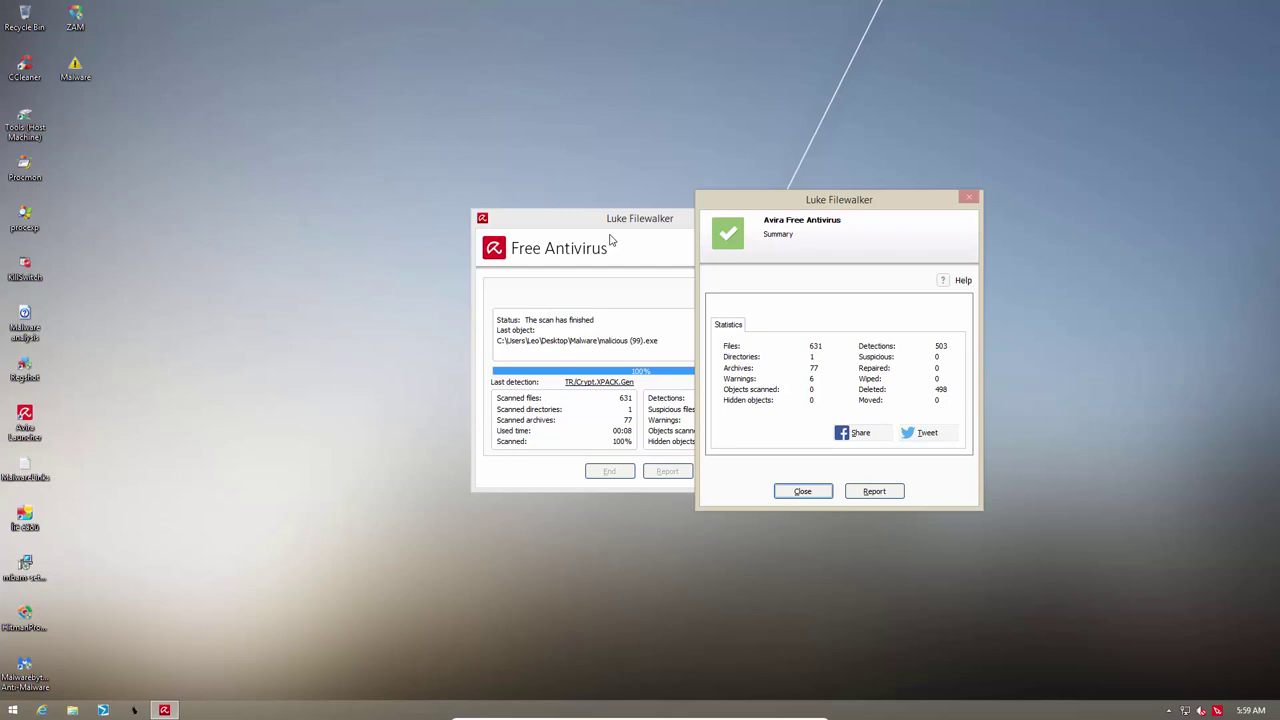
left_click(803, 491)
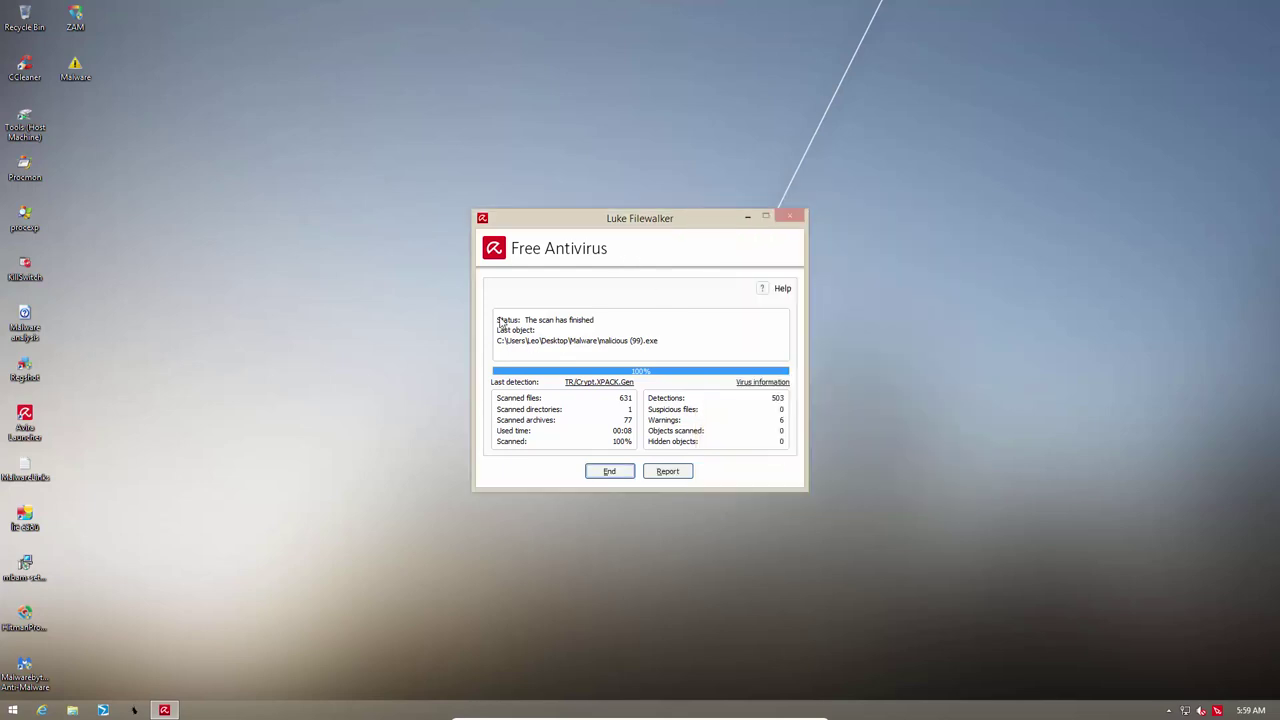
left_click(608, 471)
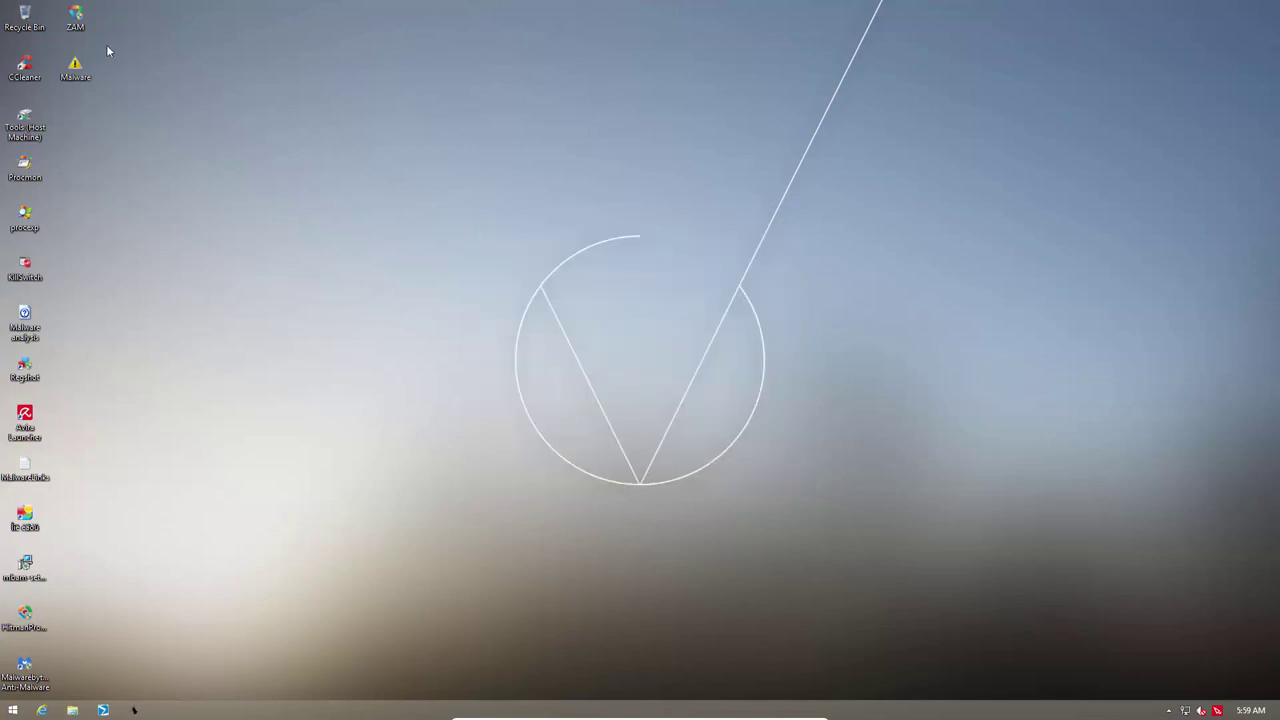
Open the desktop Malware folder holding malicious (120) and malicious (167).
double_click(84, 73)
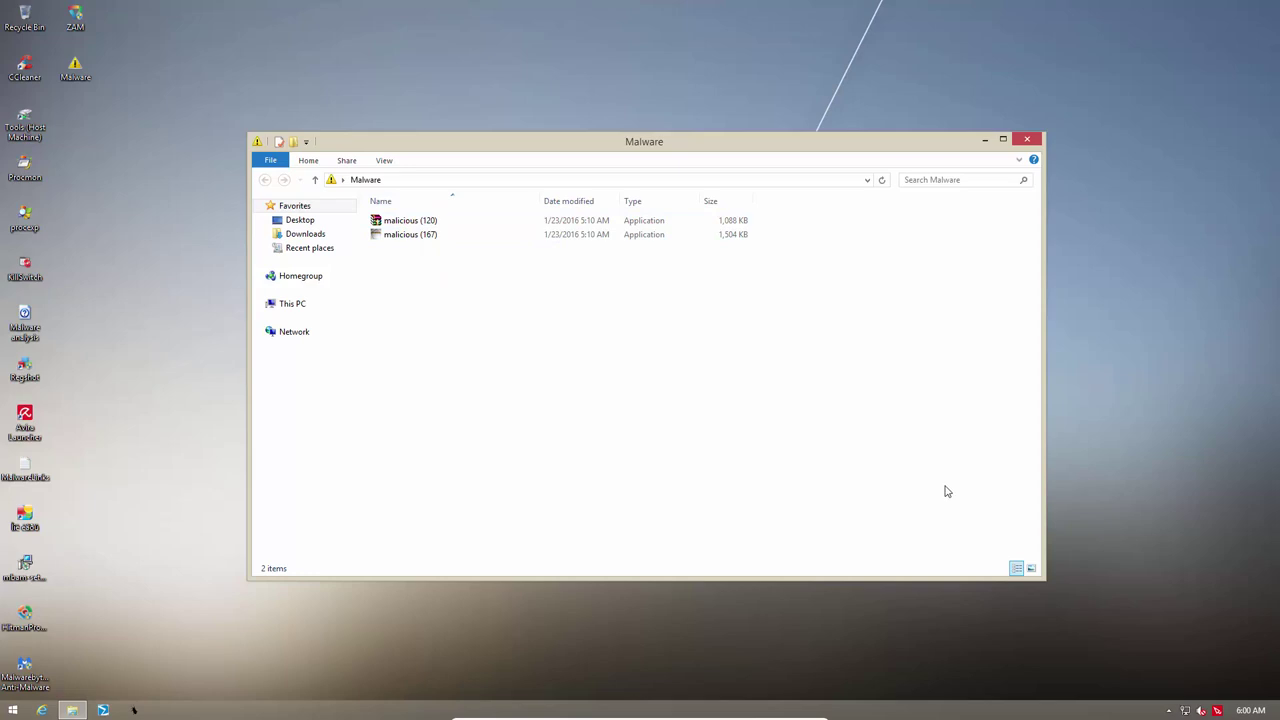
right_click(1217, 710)
left_click(1120, 633)
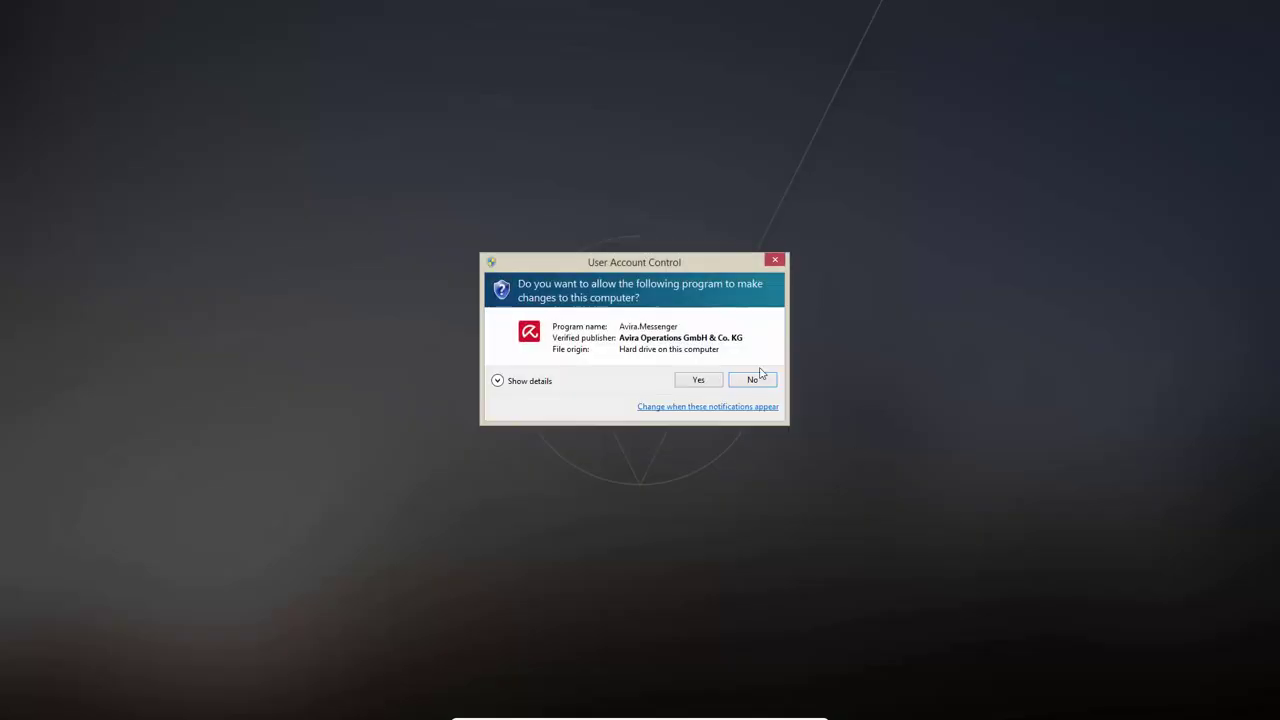
left_click(698, 381)
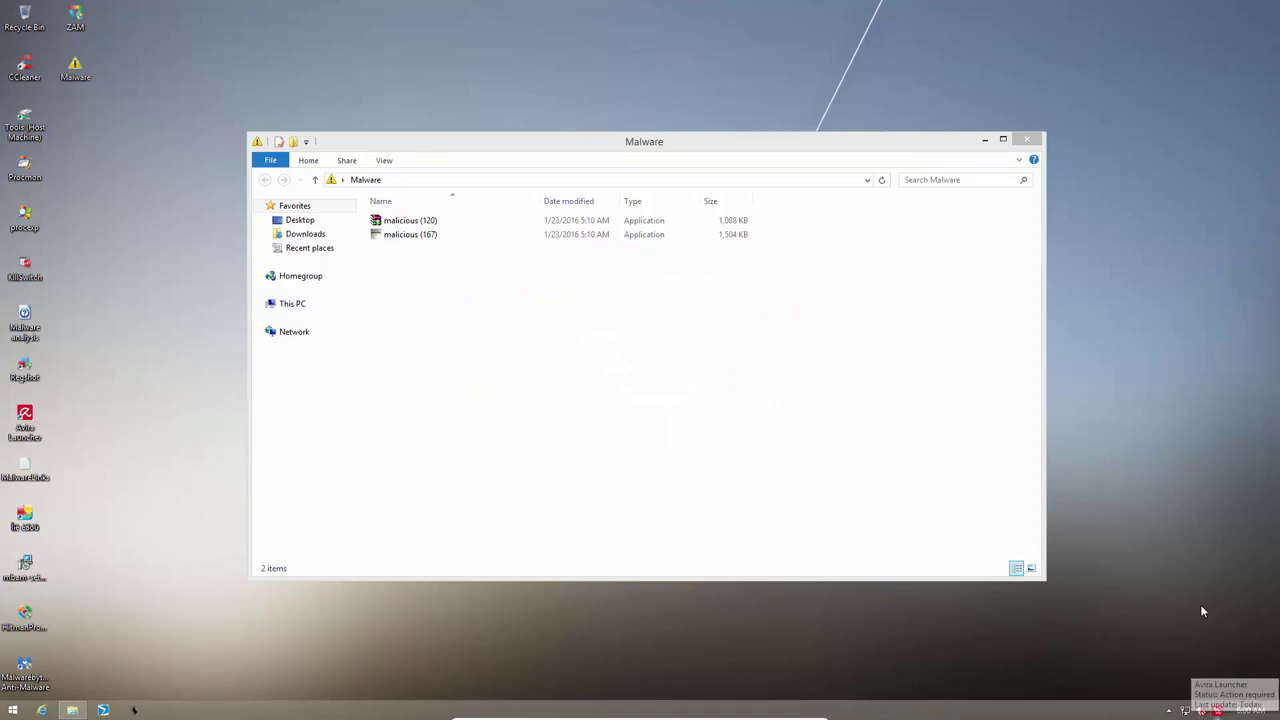
left_click(1218, 711)
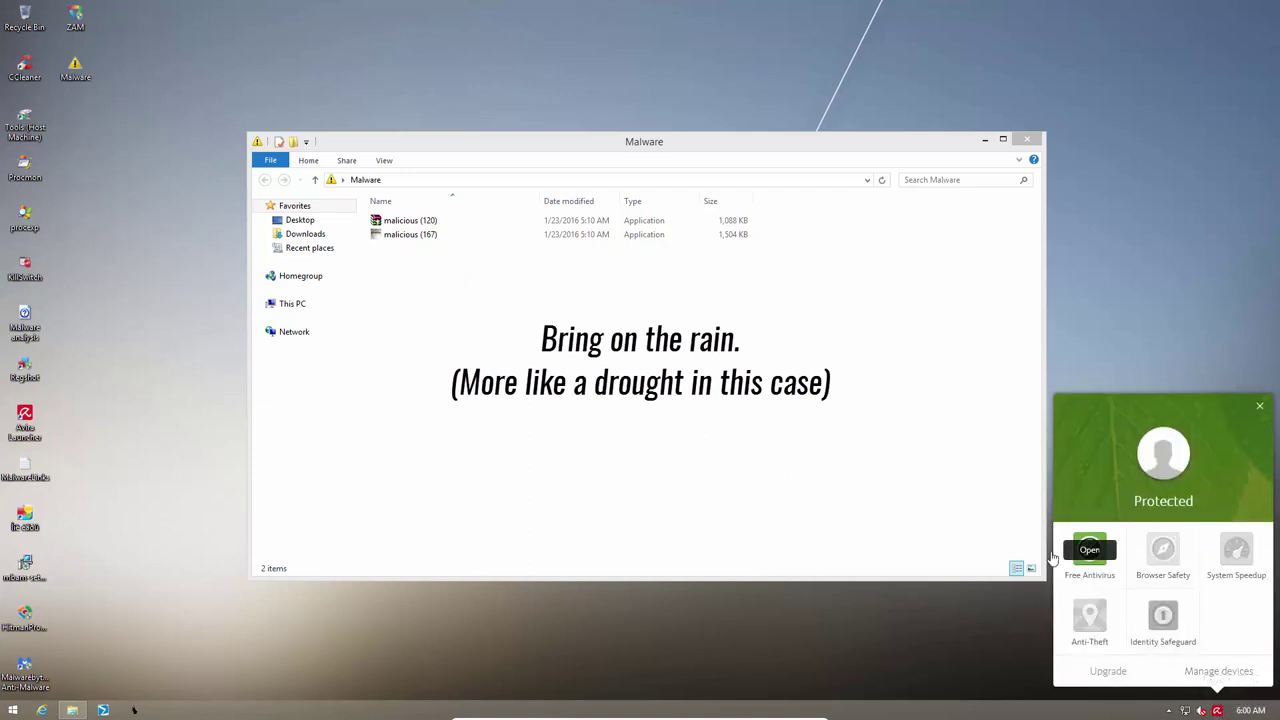
left_click(1056, 553)
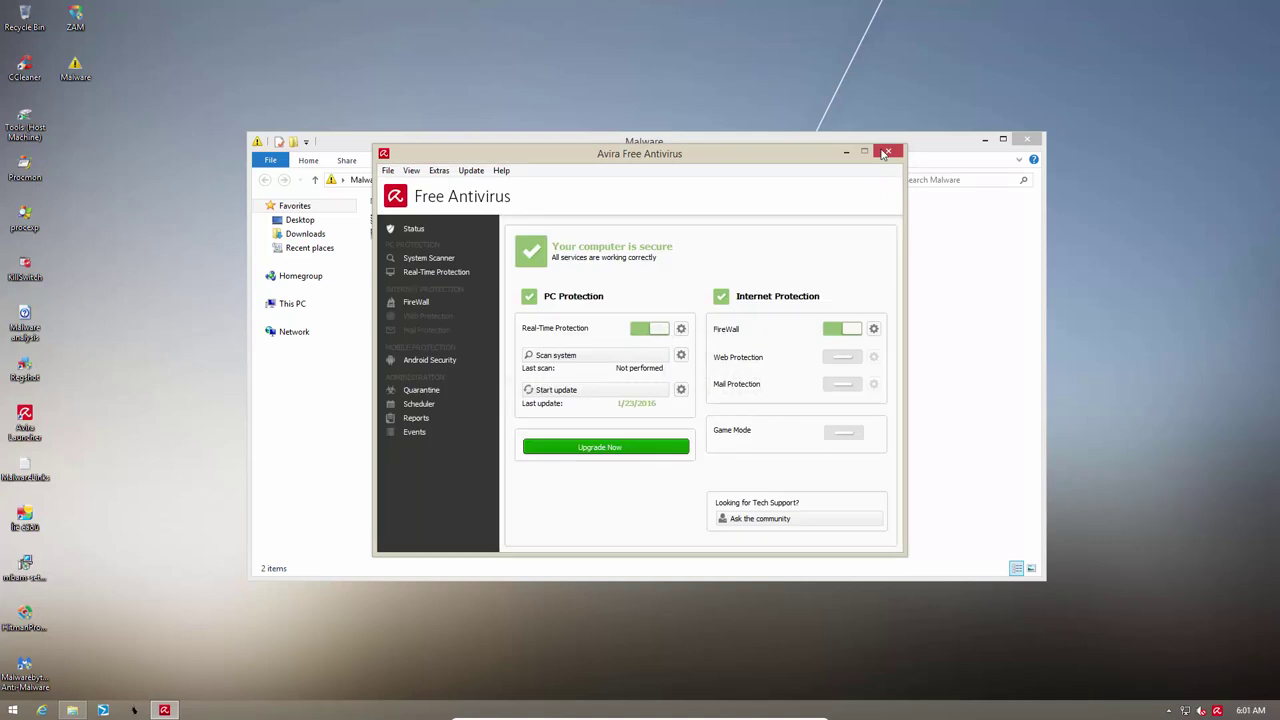
left_click(885, 152)
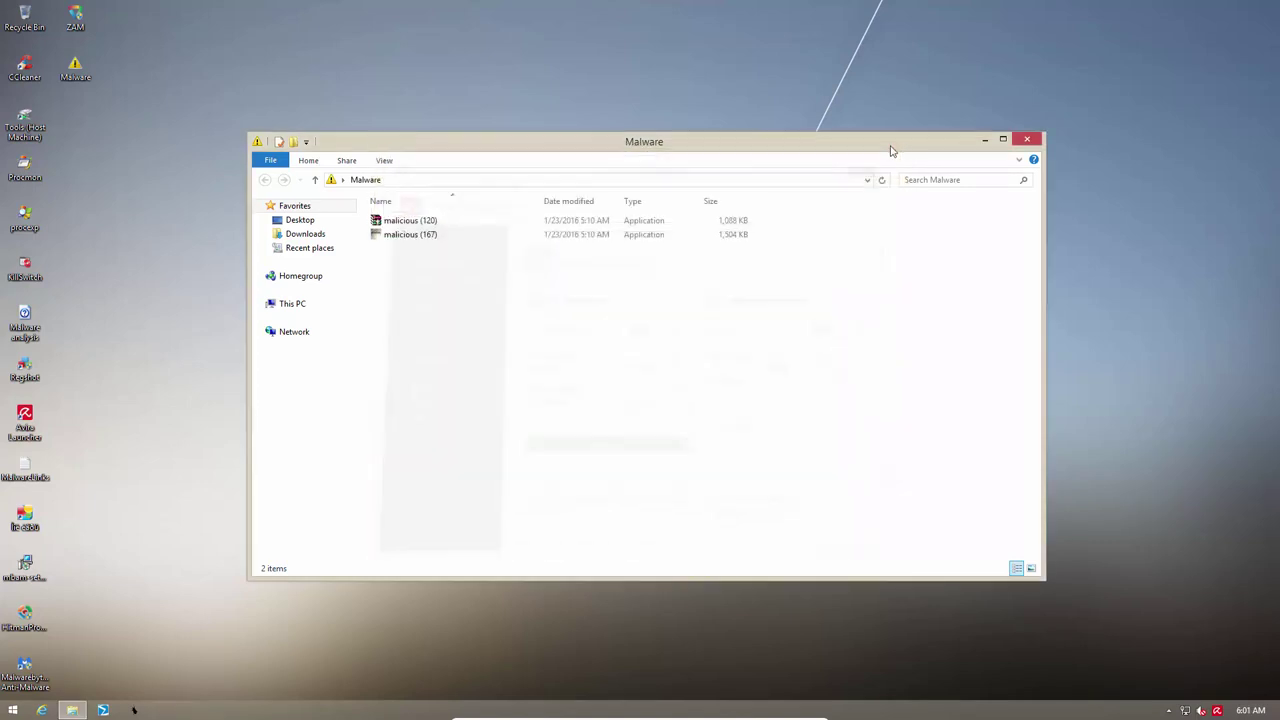
Run malicious (120), which fails on missing htmlayout.dll, then malicious (167), which creates opt.ncw.
left_click(392, 226)
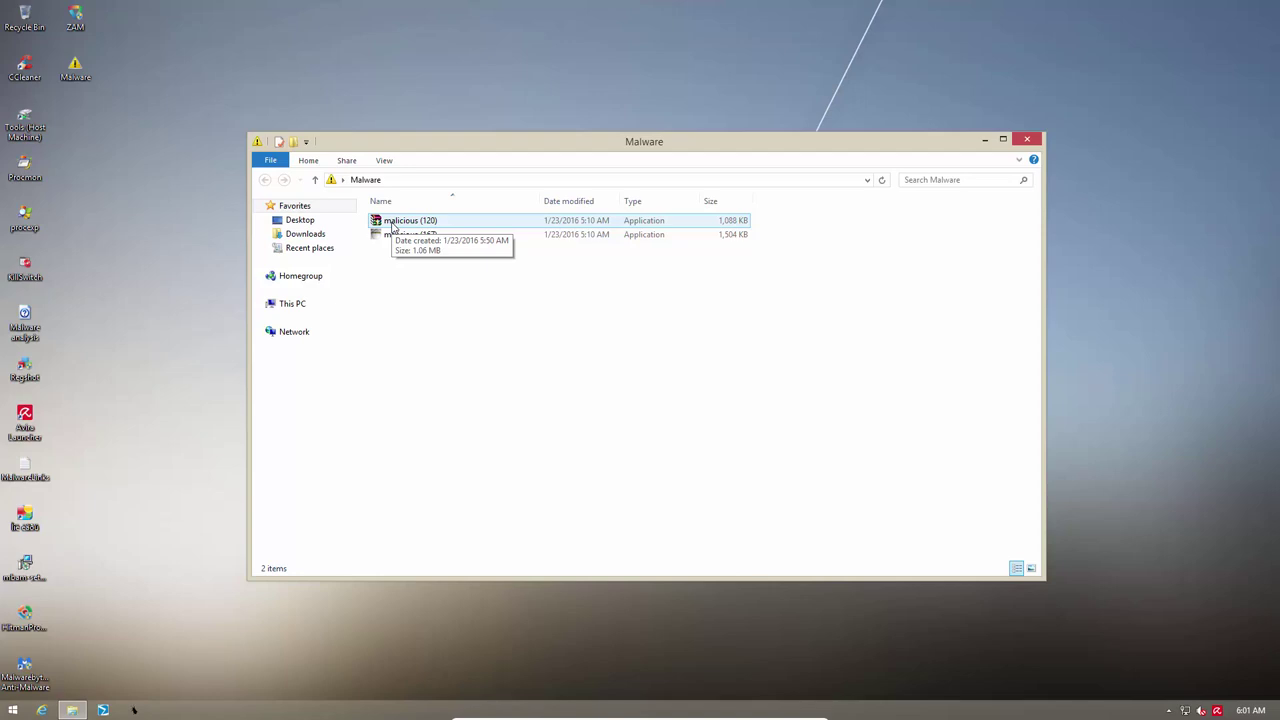
double_click(392, 226)
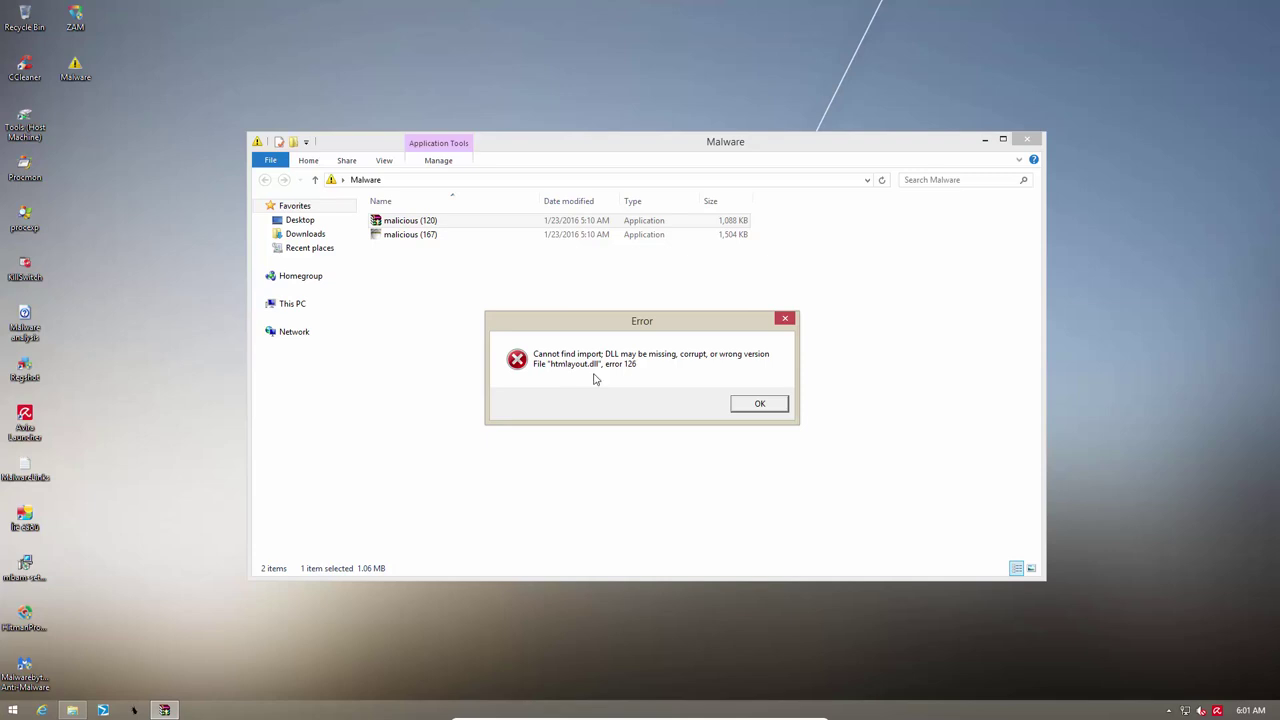
left_click(755, 408)
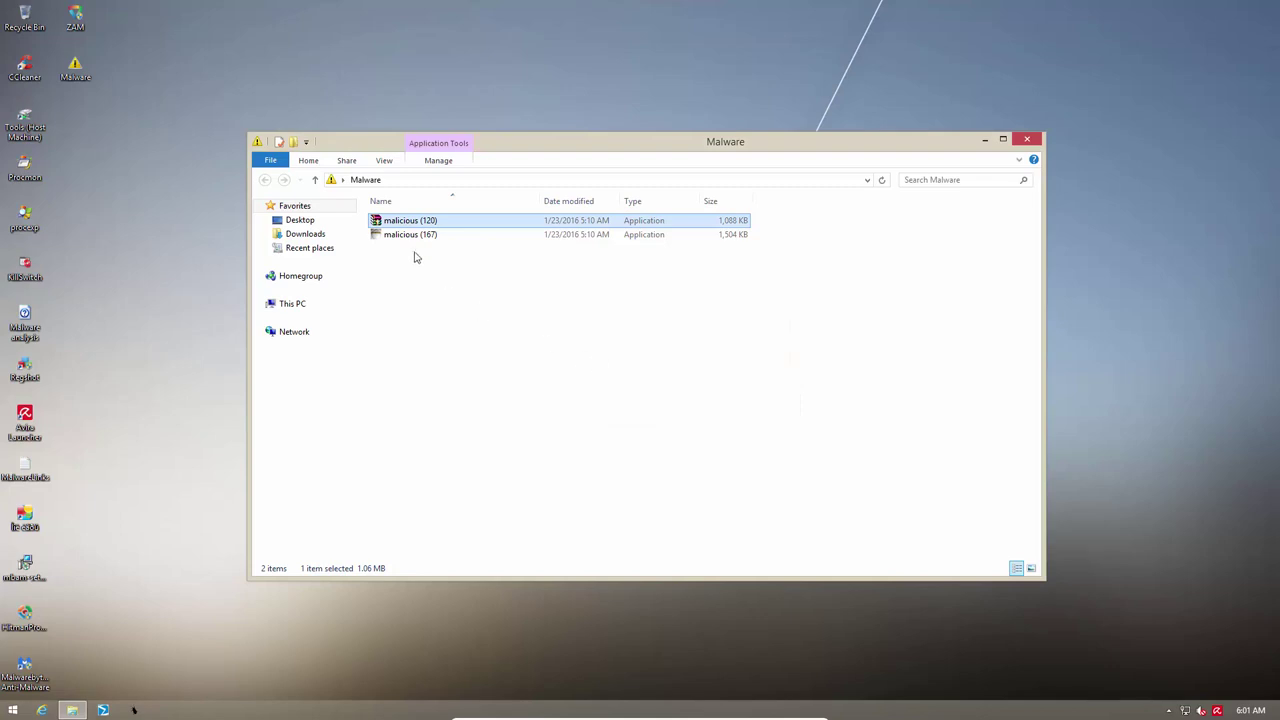
left_click(410, 238)
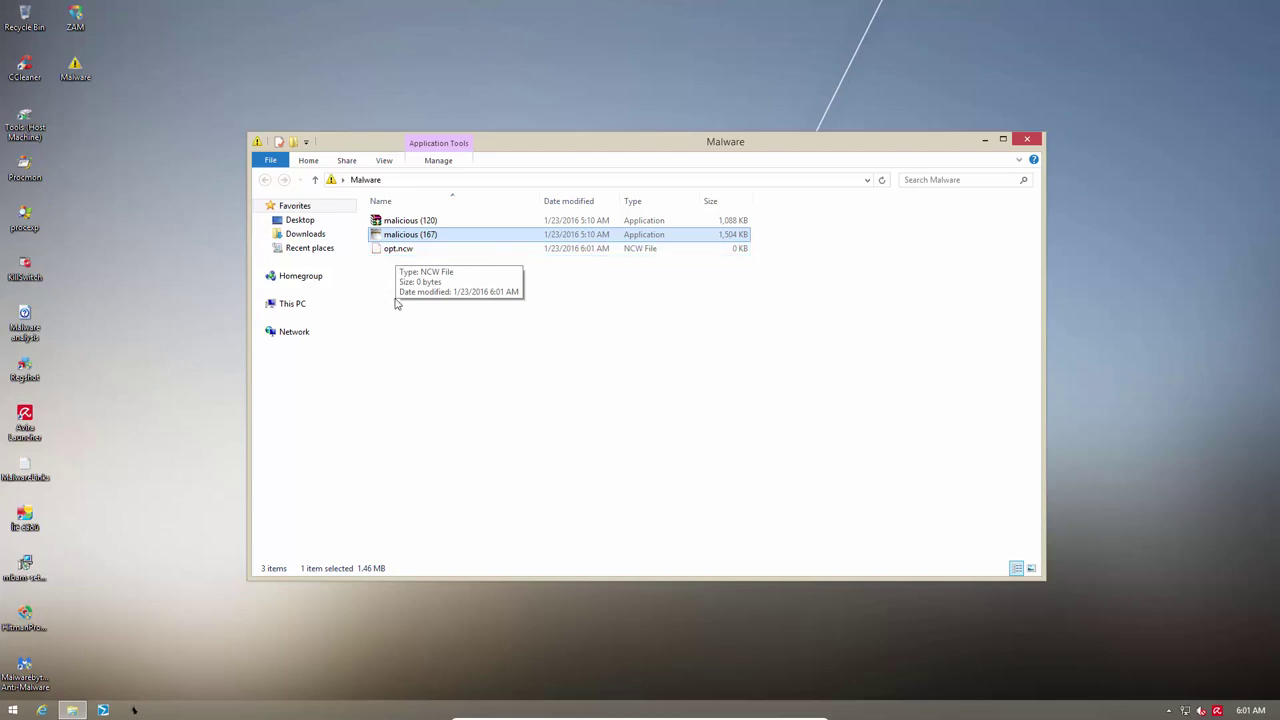
left_click(415, 249)
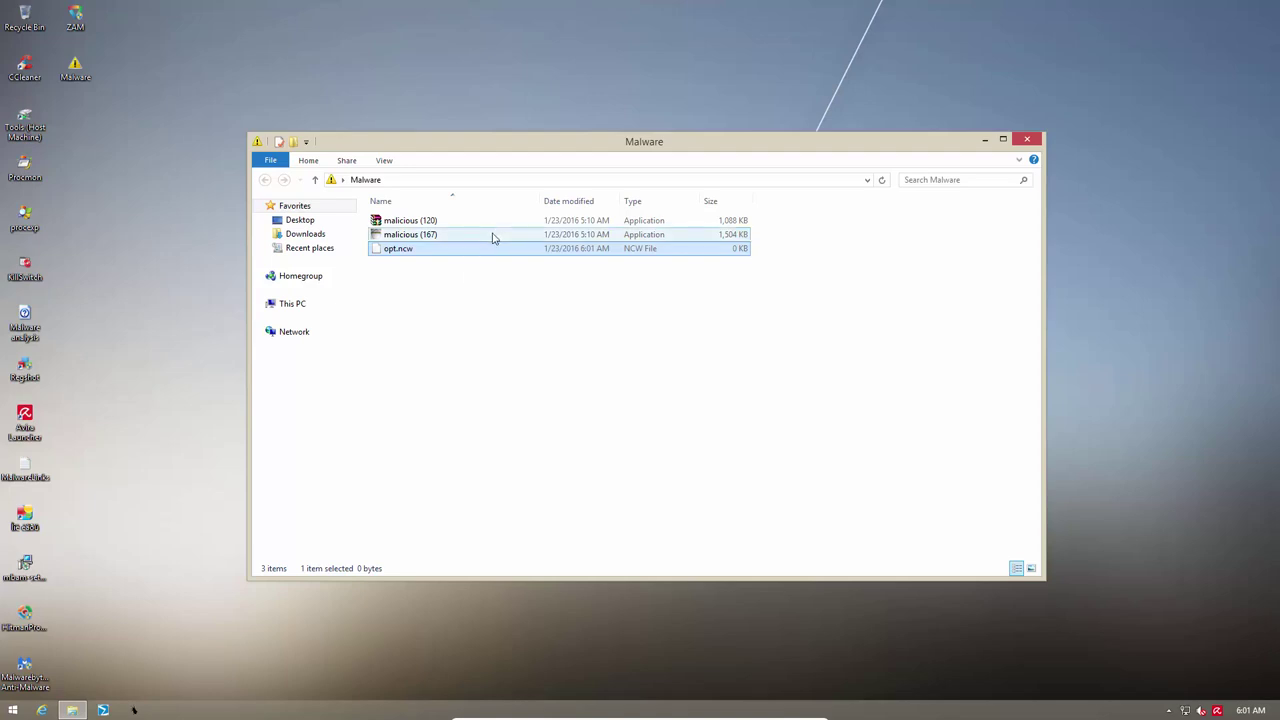
mouse_move(491, 237)
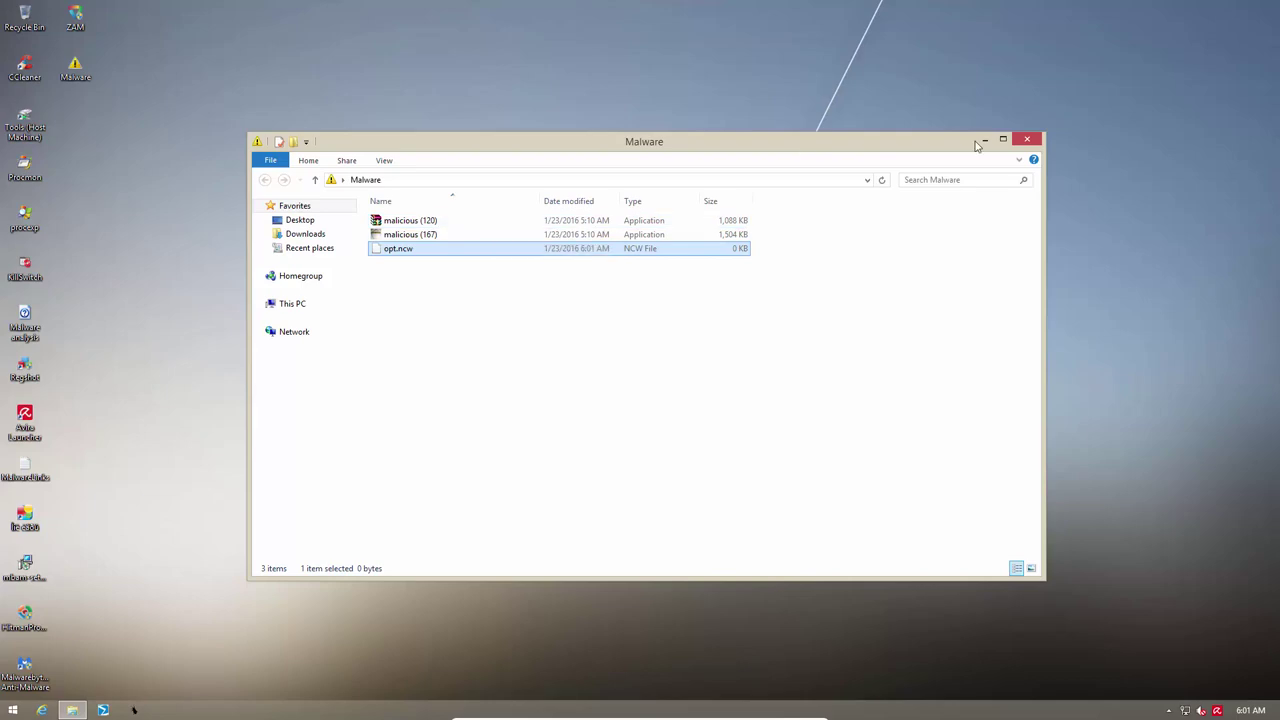
left_click(1025, 145)
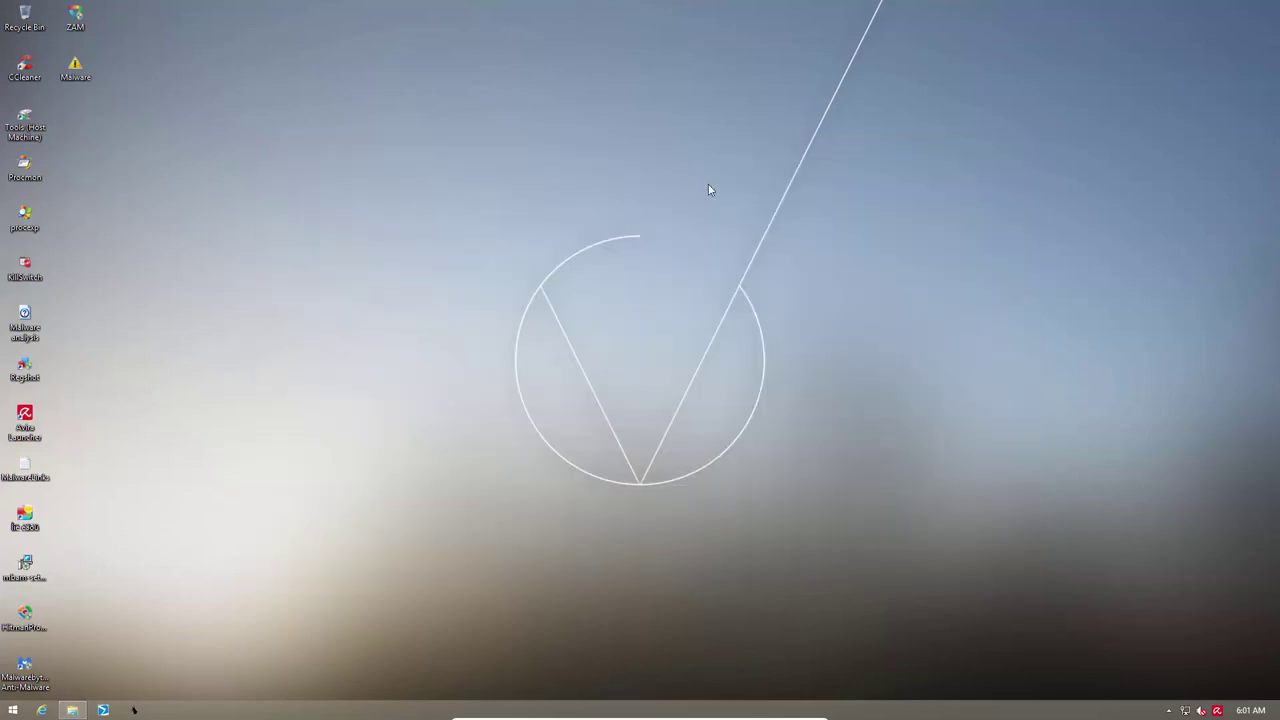
double_click(25, 268)
left_click(698, 380)
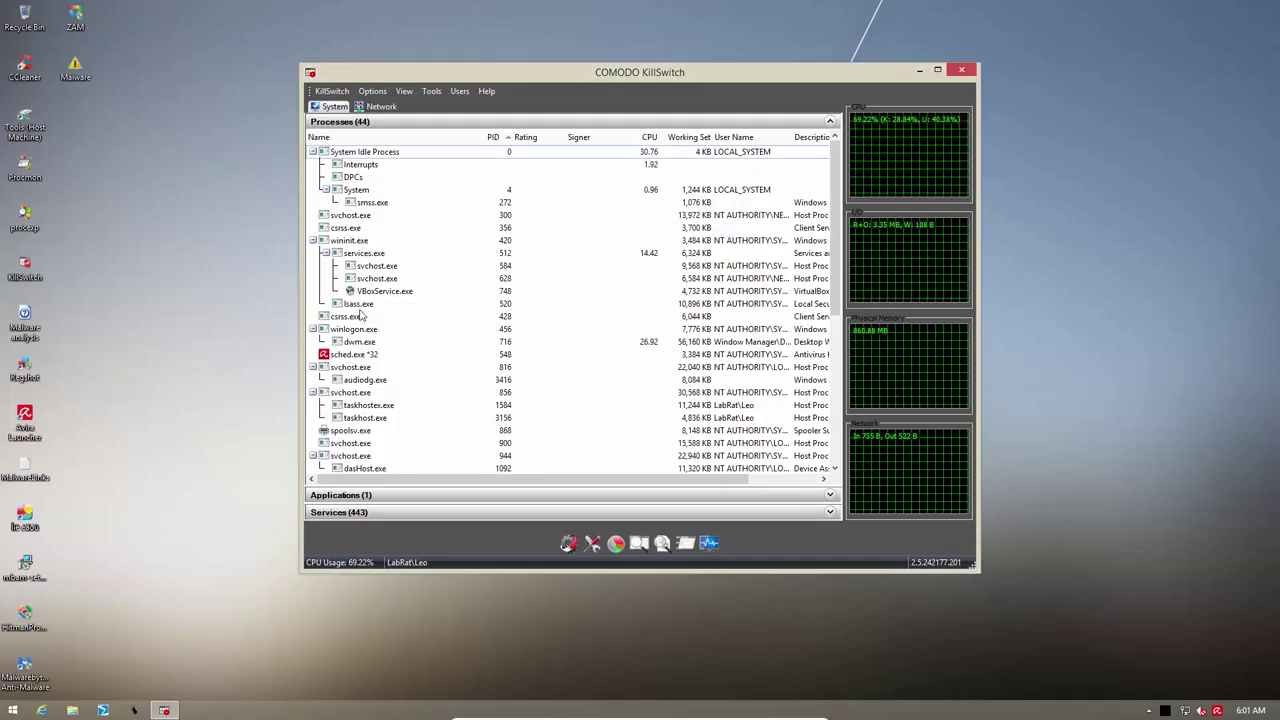
scroll(360, 313, "down", 1)
scroll(360, 313, "down", 6)
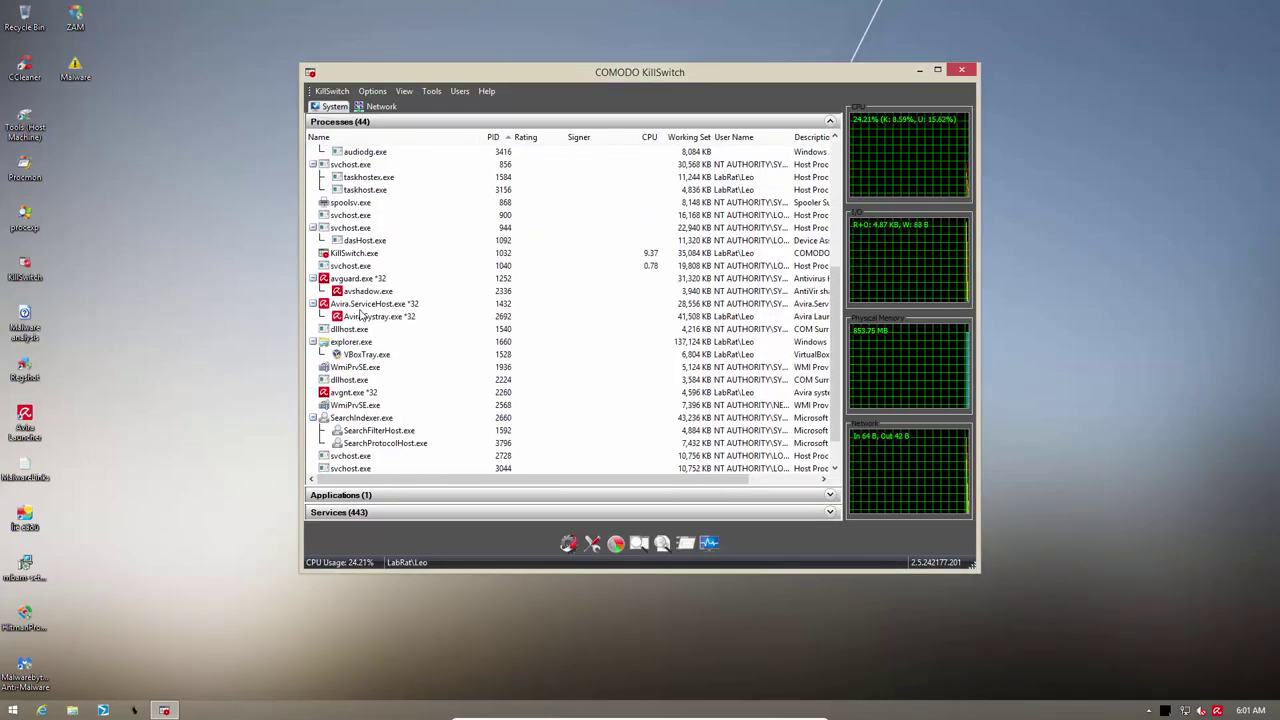
scroll(362, 316, "up", 4)
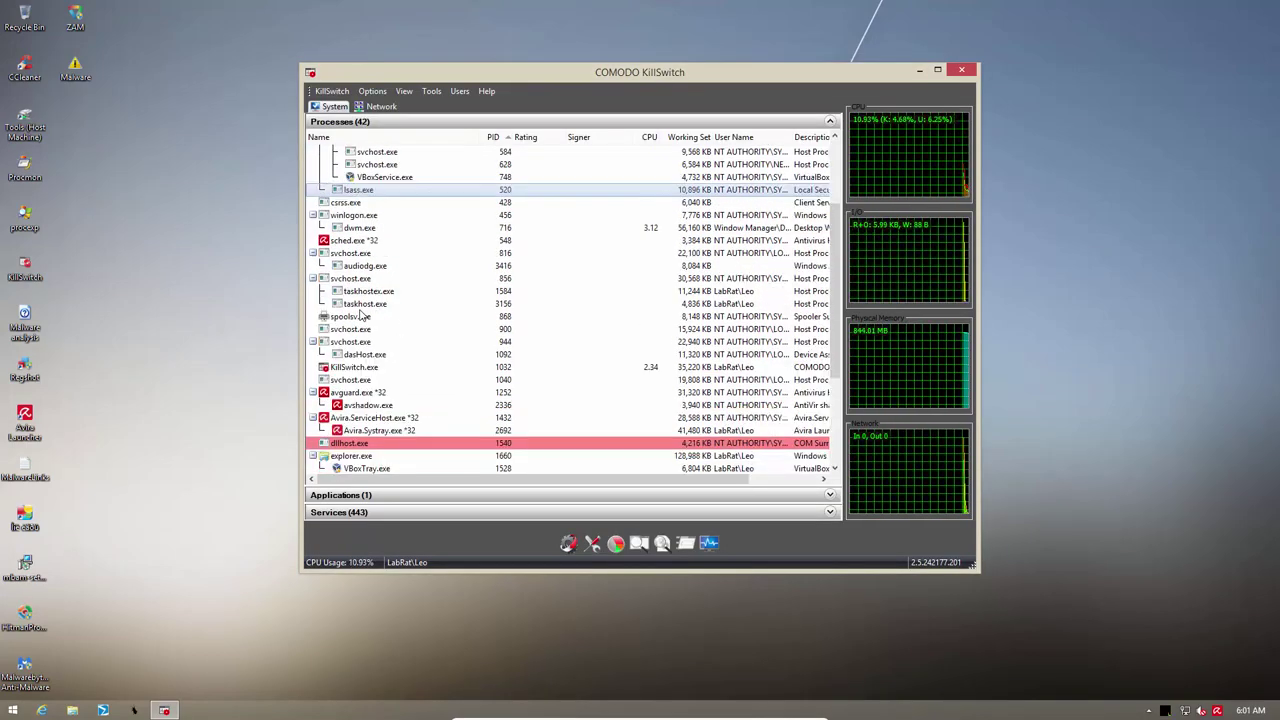
scroll(360, 316, "down", 3)
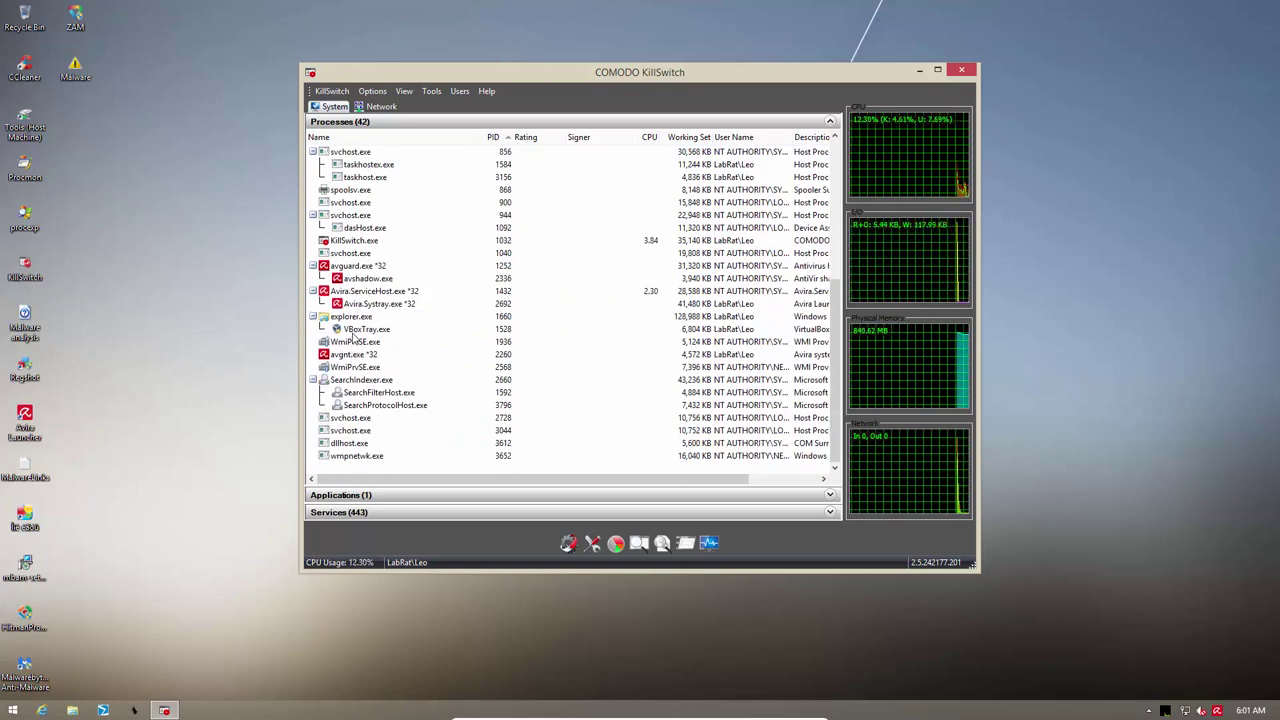
scroll(345, 295, "up", 2)
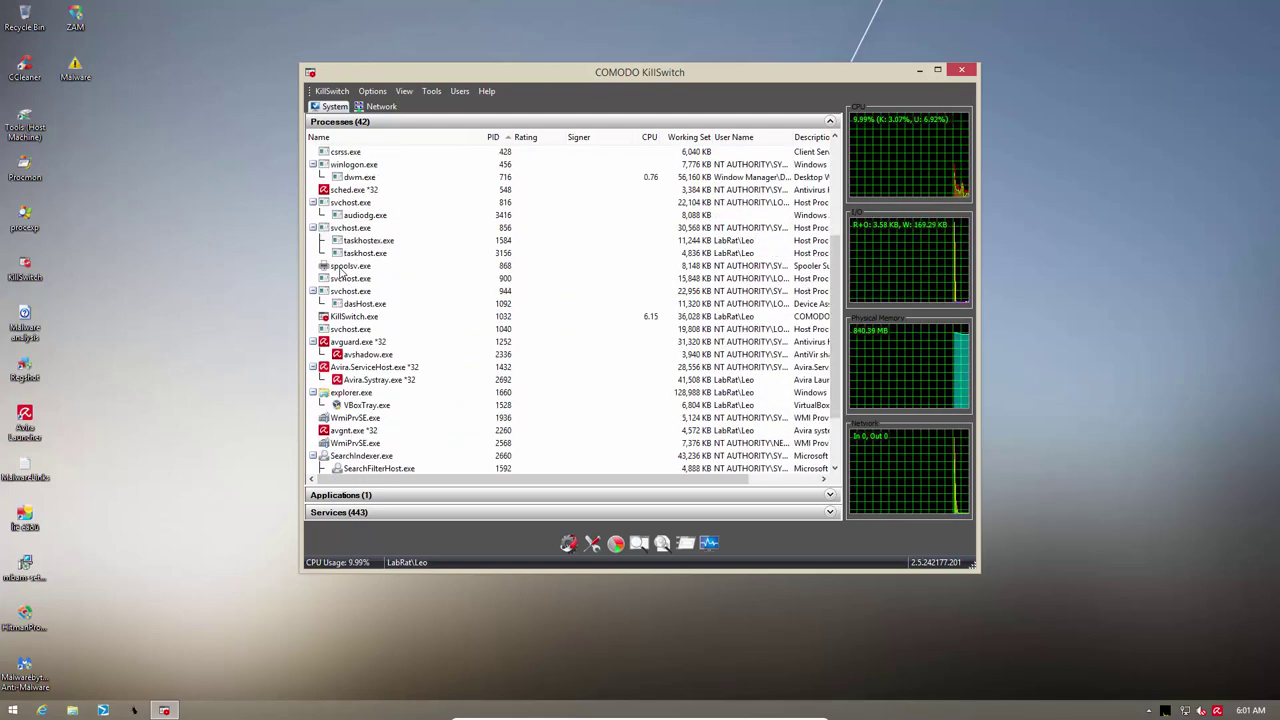
scroll(340, 275, "up", 4)
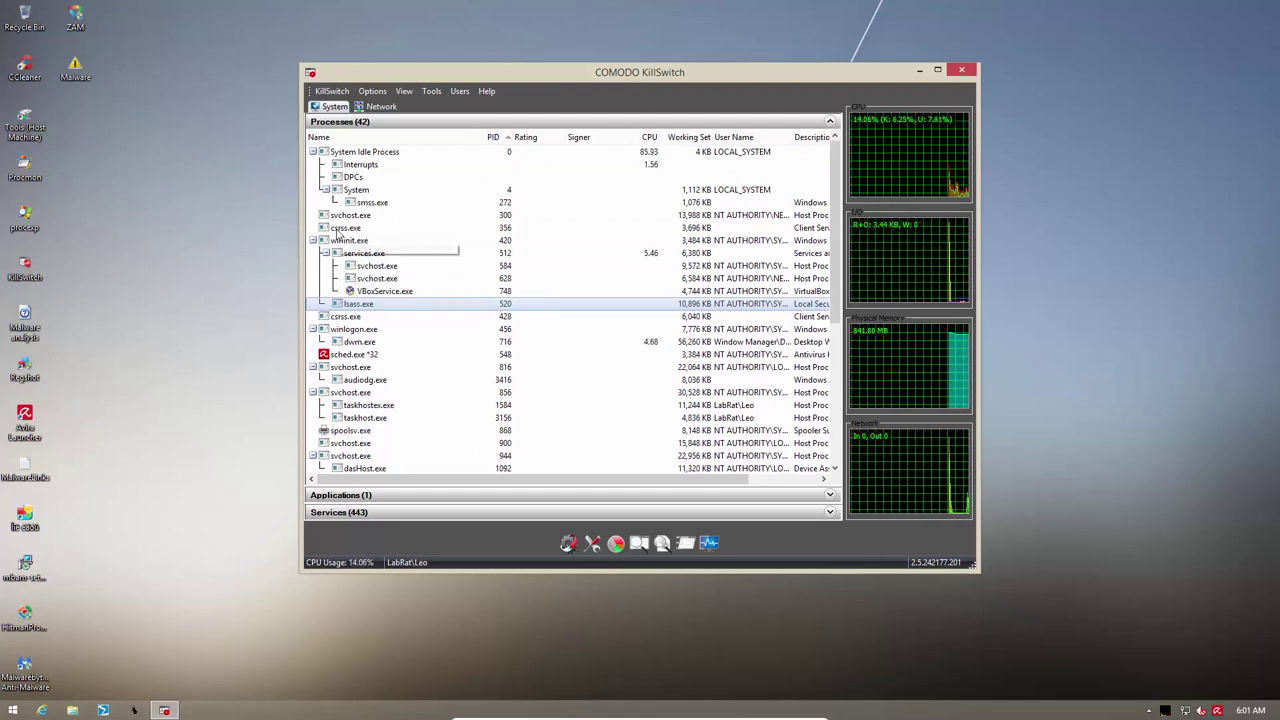
scroll(337, 240, "down", 3)
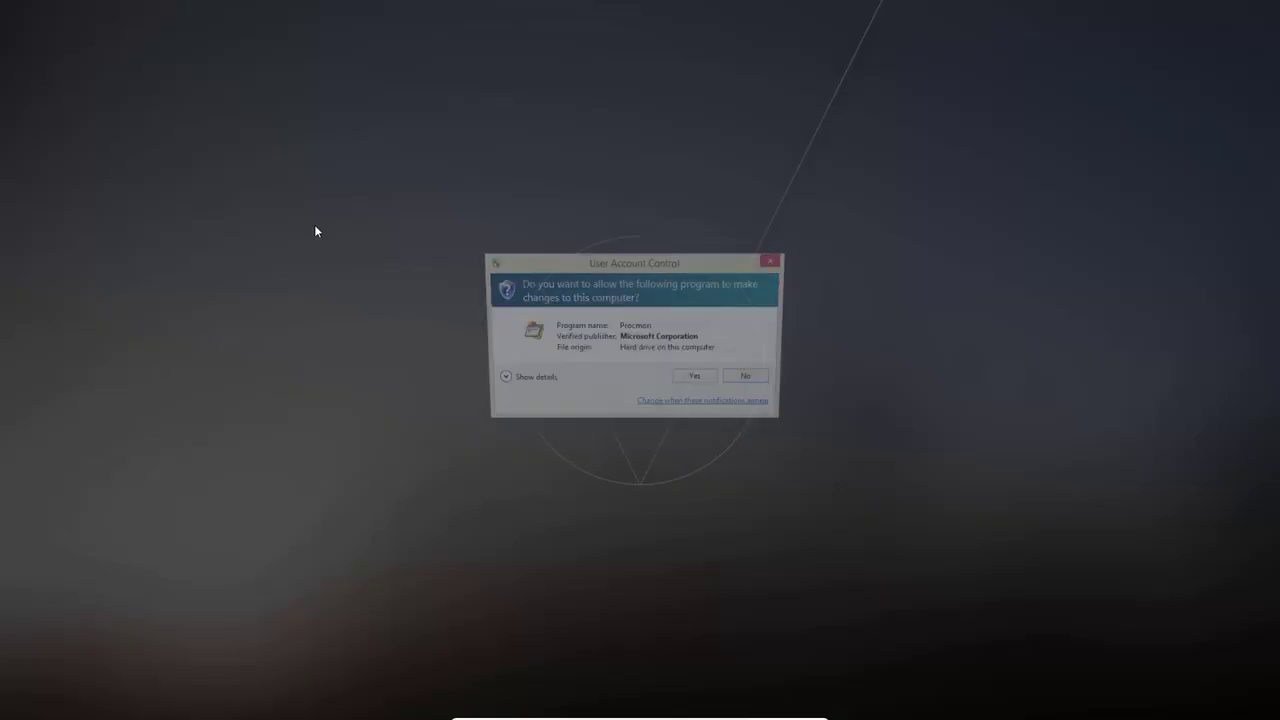
Allow Process Monitor to run with administrator rights at the UAC prompt.
left_click(694, 376)
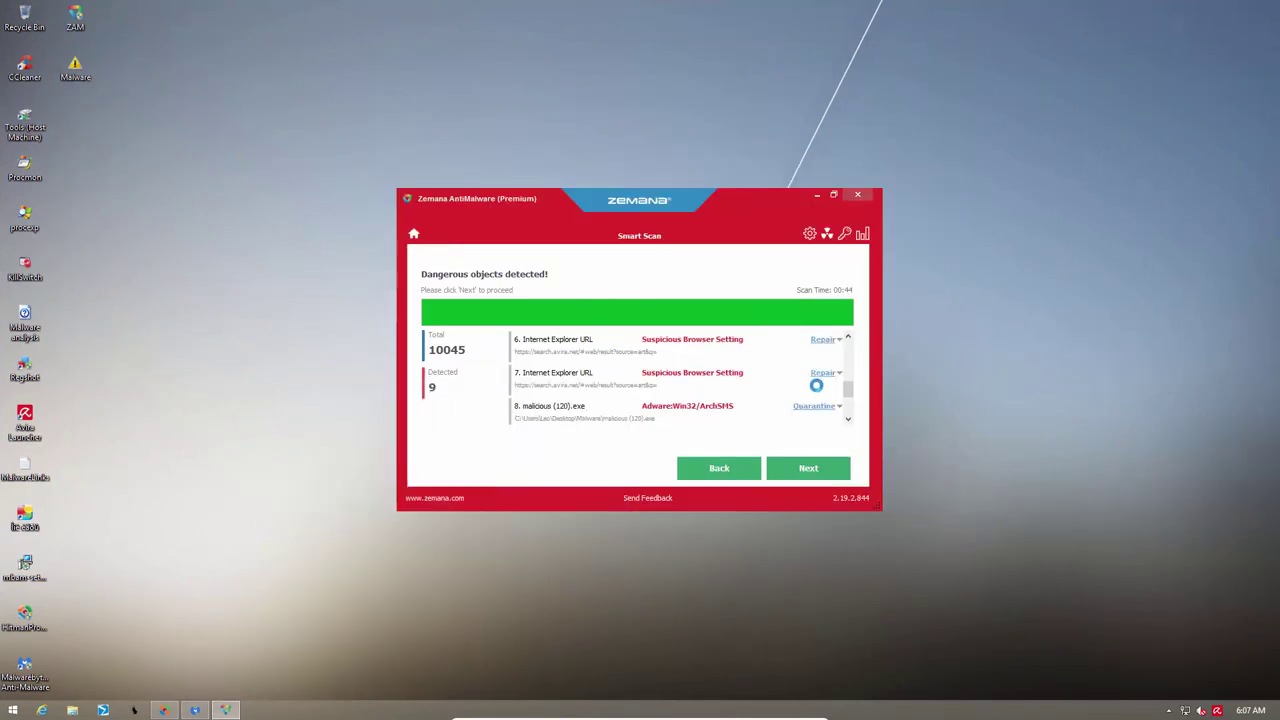
Review Zemana's 9 detected objects, decline applying any actions, and close Zemana AntiMalware.
left_click_drag(847, 388, 847, 346)
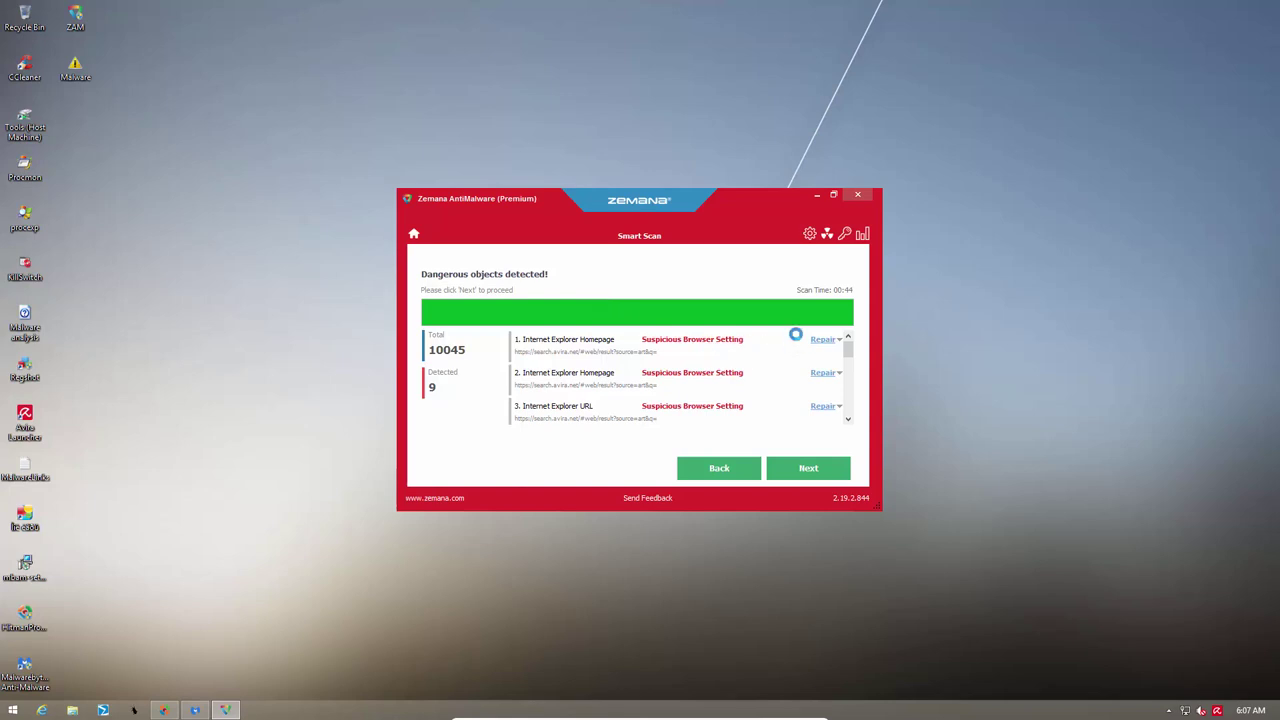
left_click_drag(849, 354, 849, 358)
left_click_drag(849, 358, 848, 345)
left_click_drag(848, 344, 840, 393)
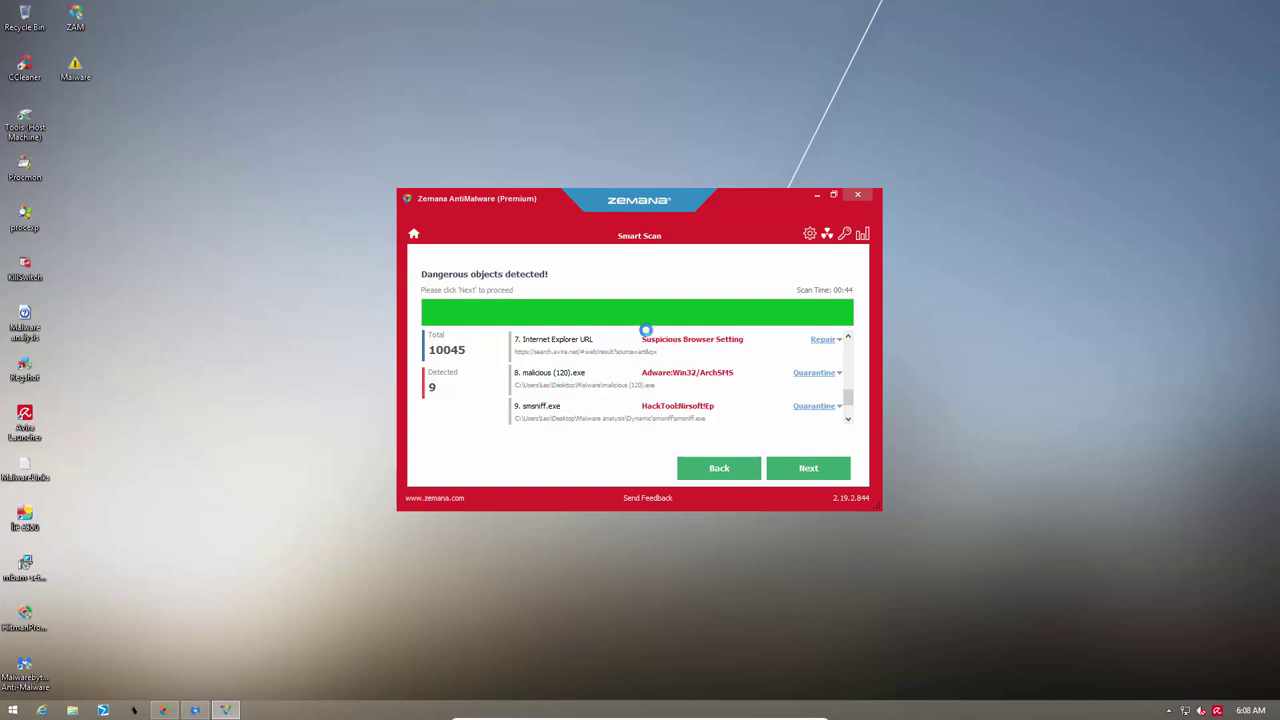
left_click(858, 194)
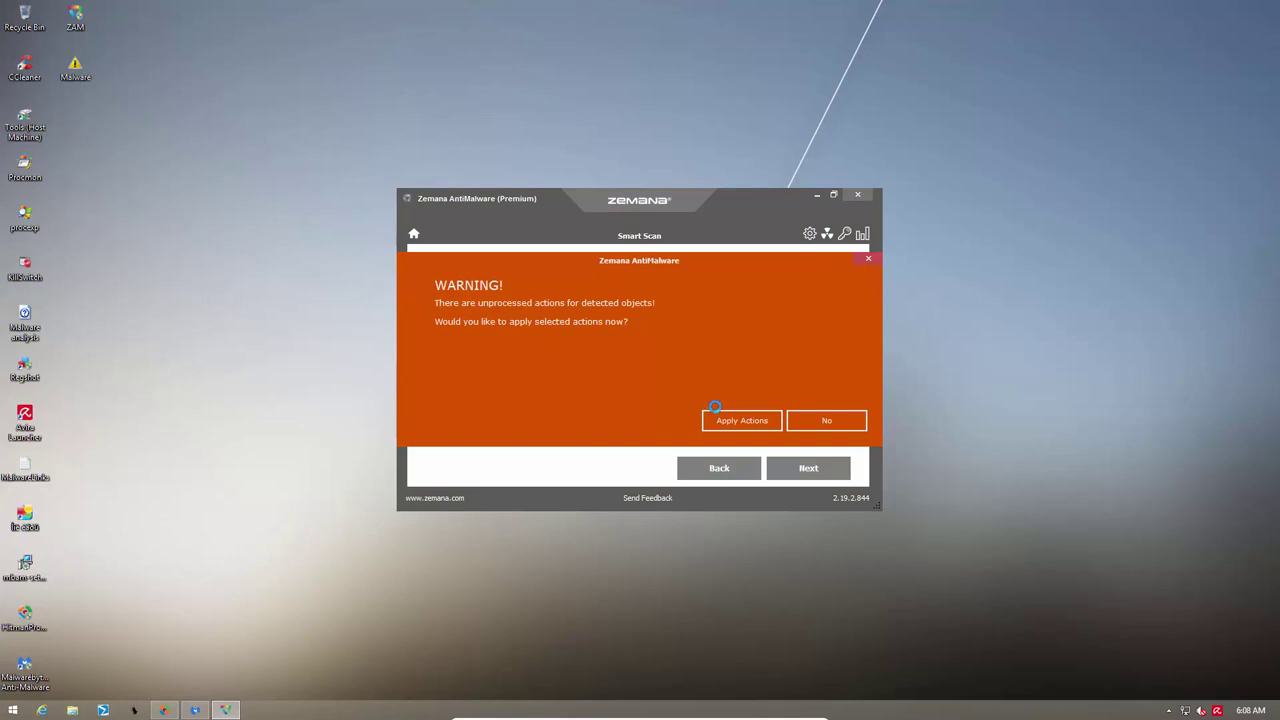
left_click(806, 420)
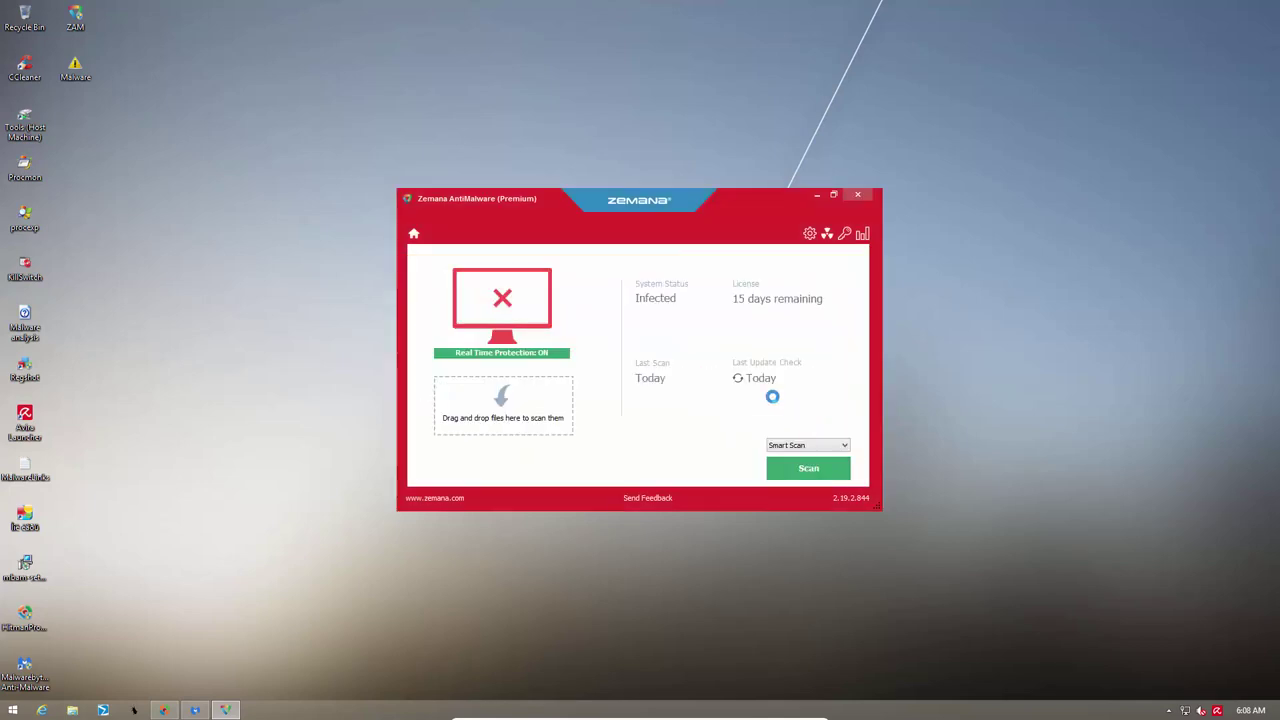
left_click(857, 194)
left_click(163, 707)
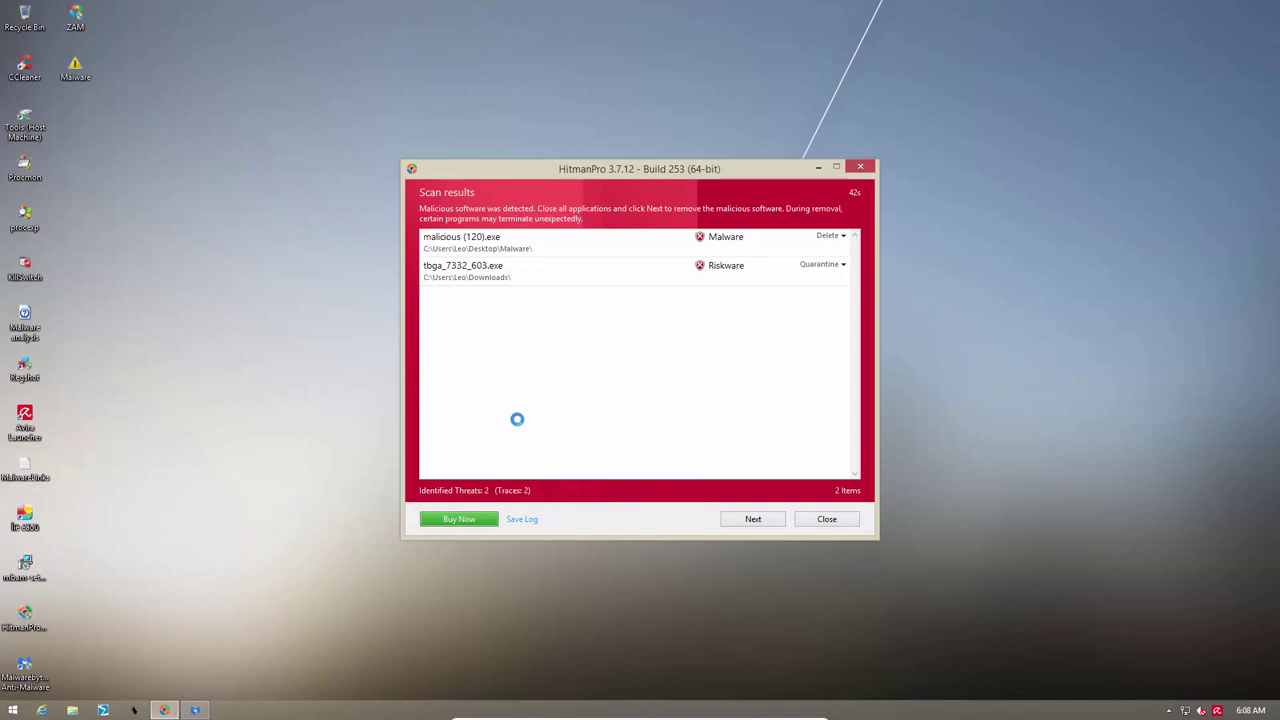
left_click(527, 283)
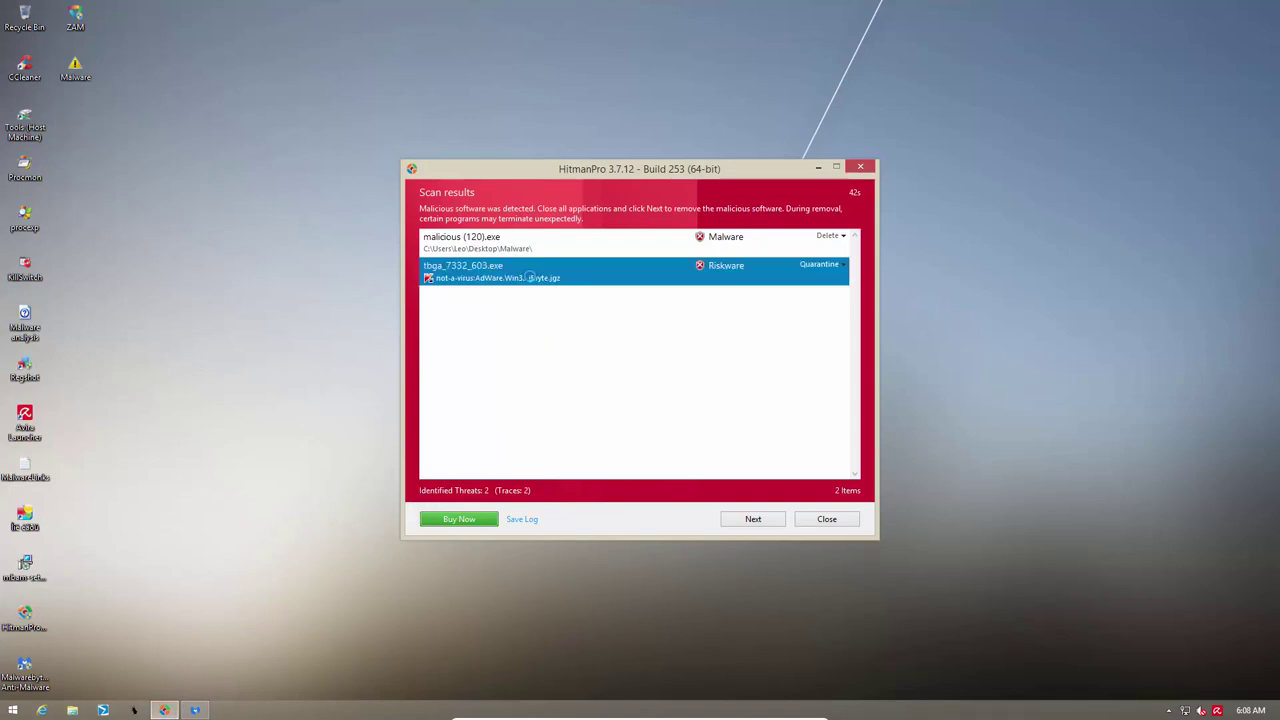
left_click(510, 251)
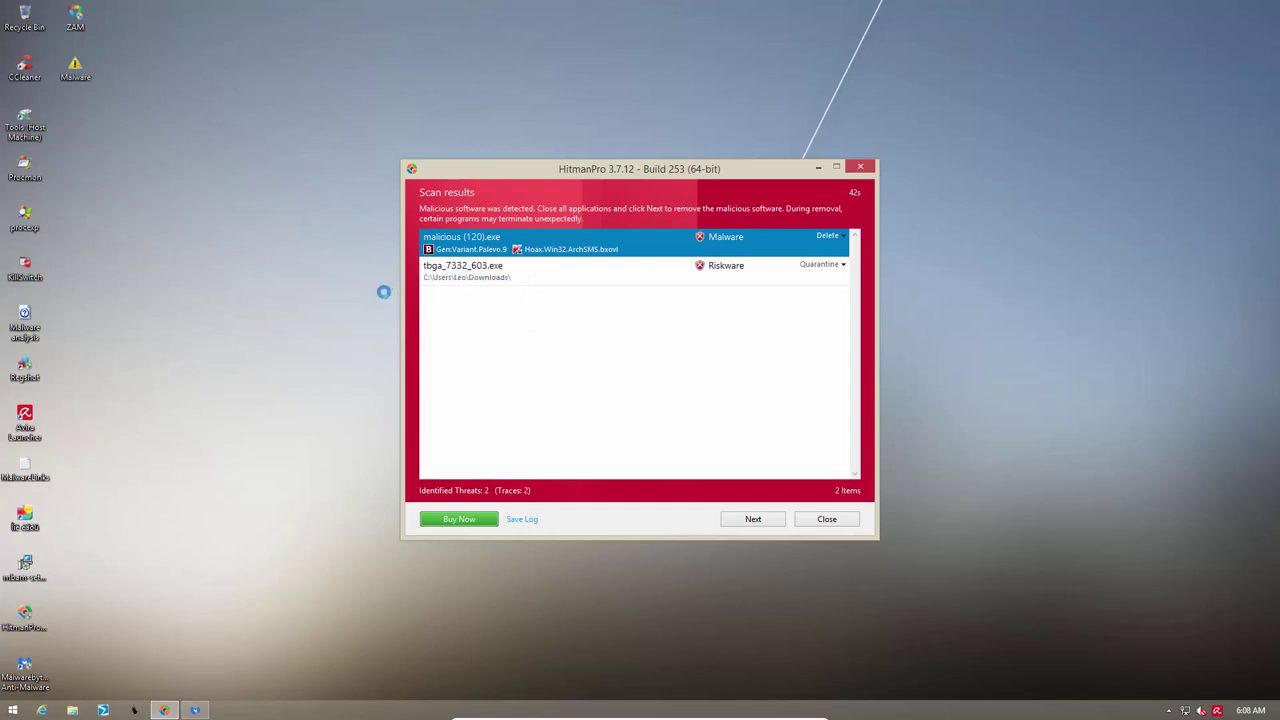
right_click(30, 520)
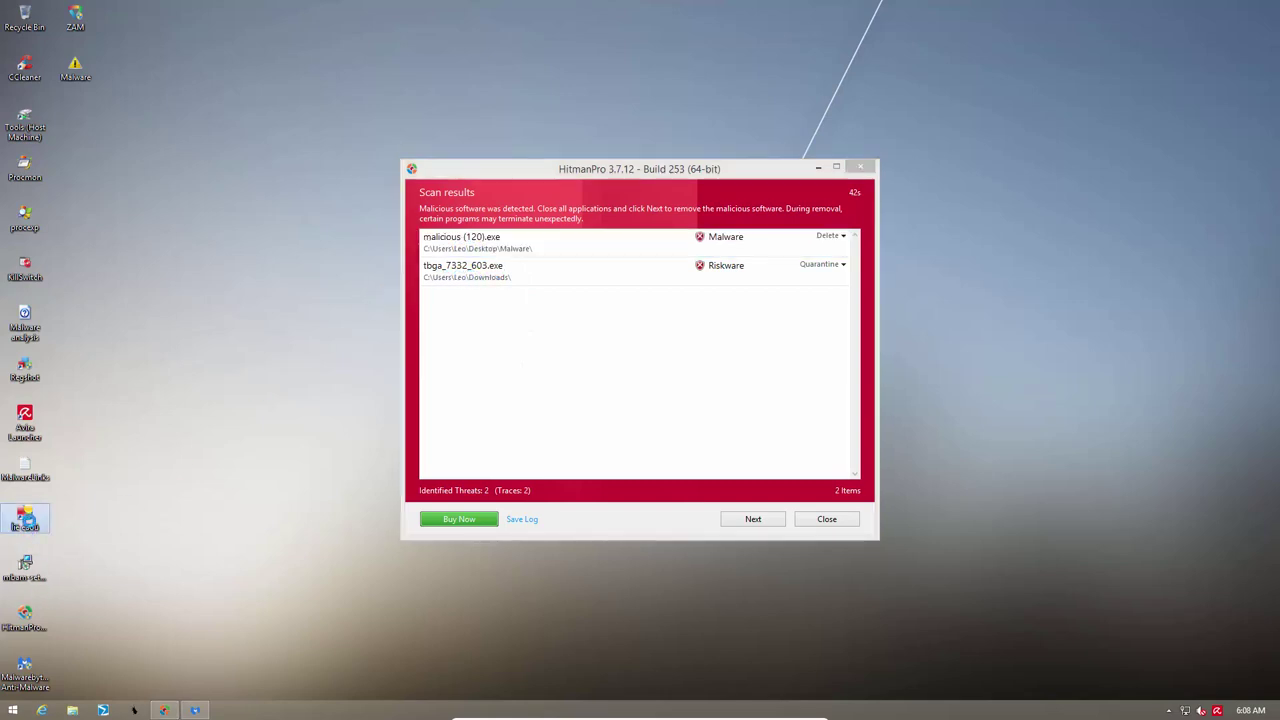
left_click(91, 510)
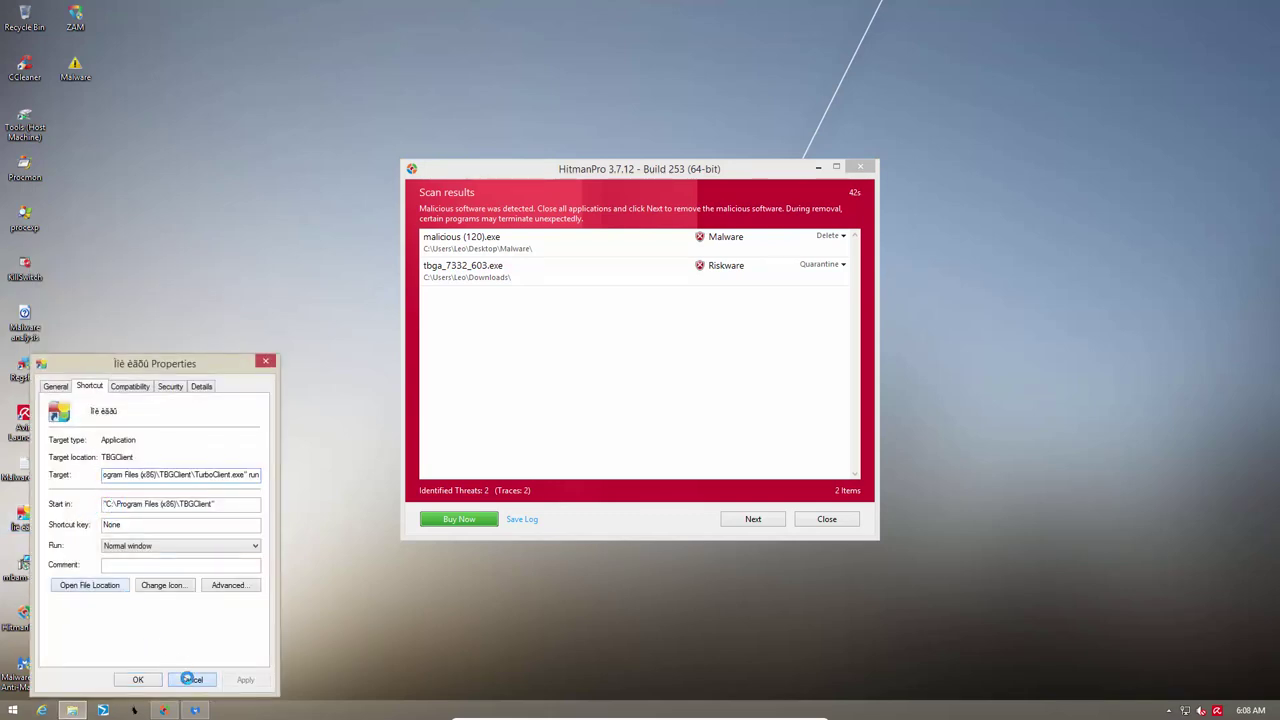
left_click(188, 677)
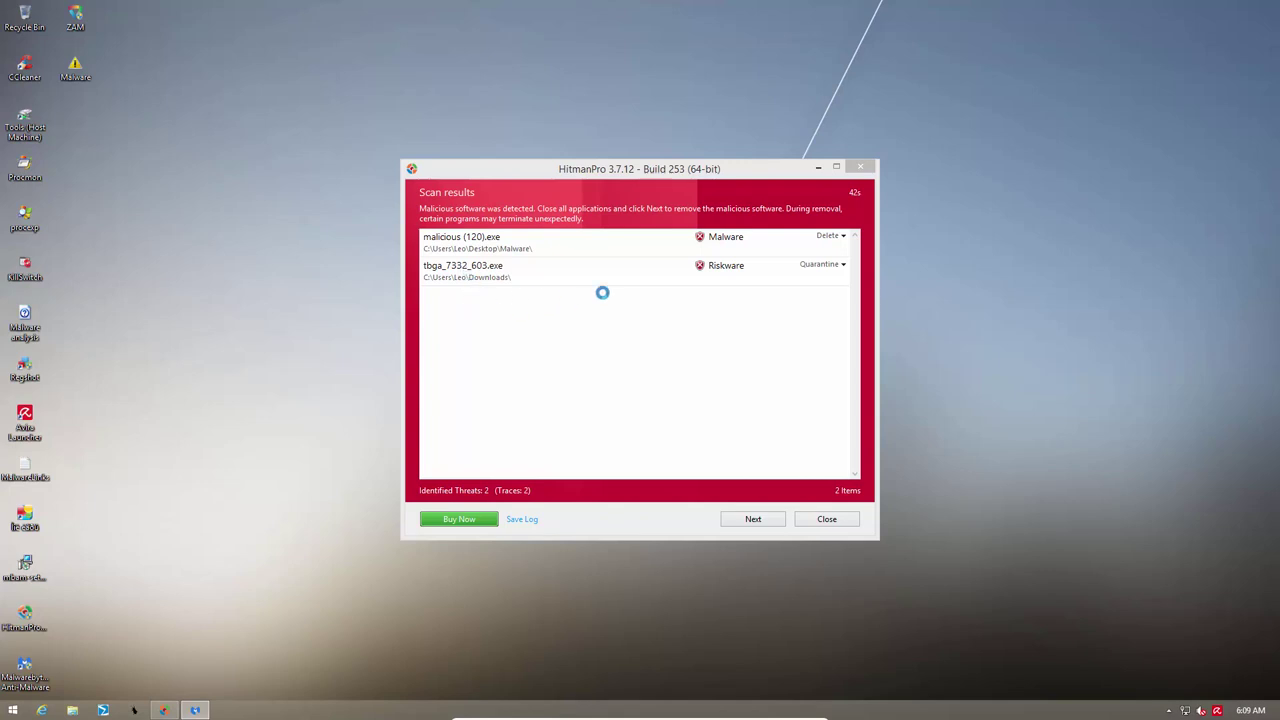
left_click(818, 167)
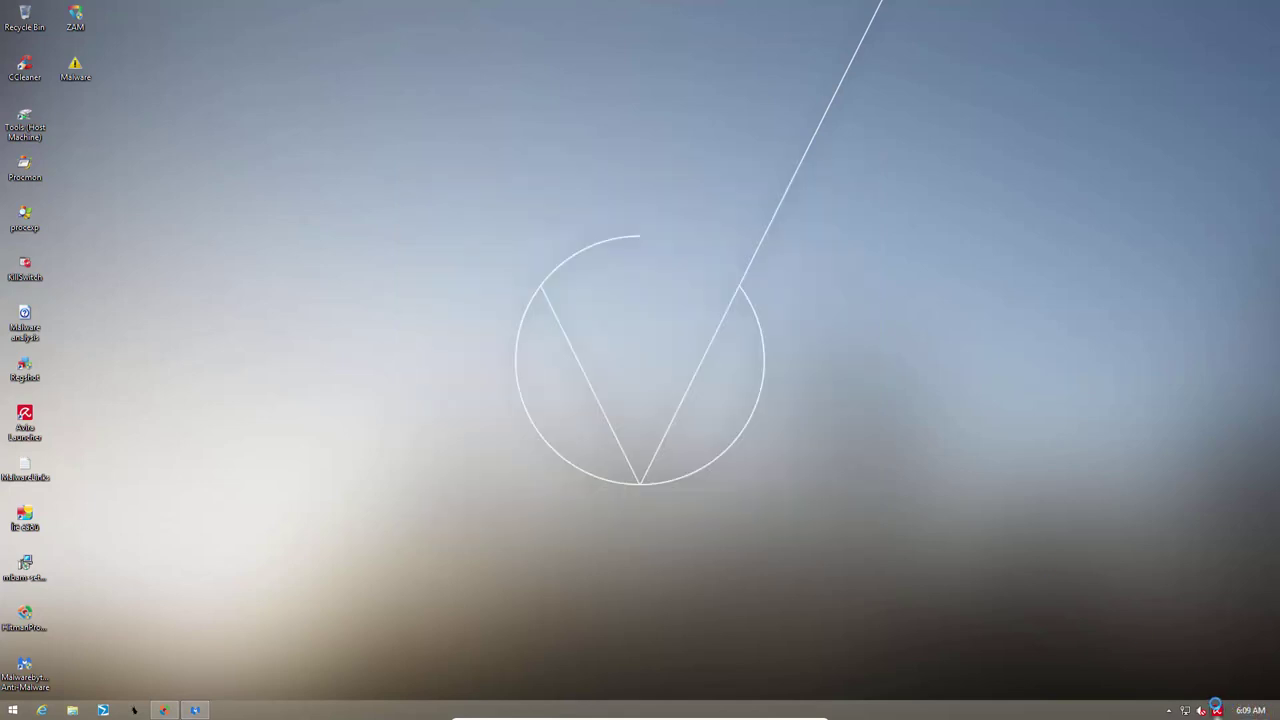
Open Avira's quick status panel from the tray, then the full Free Antivirus window.
left_click(1216, 710)
left_click(1089, 552)
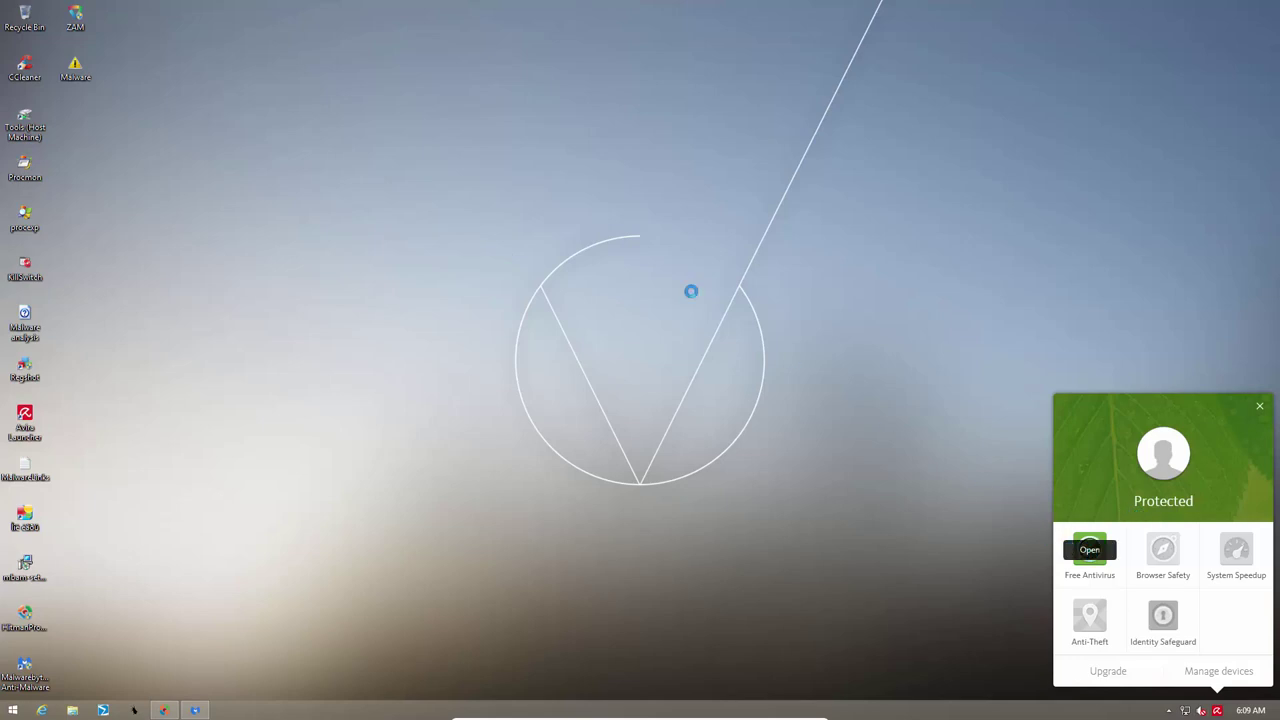